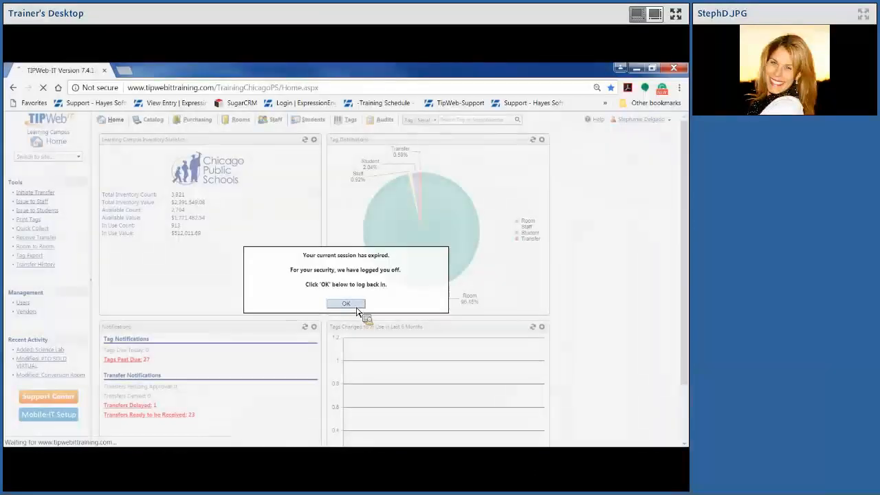
- Log back in after the expired session and open the list of rooms
left_click(355, 306)
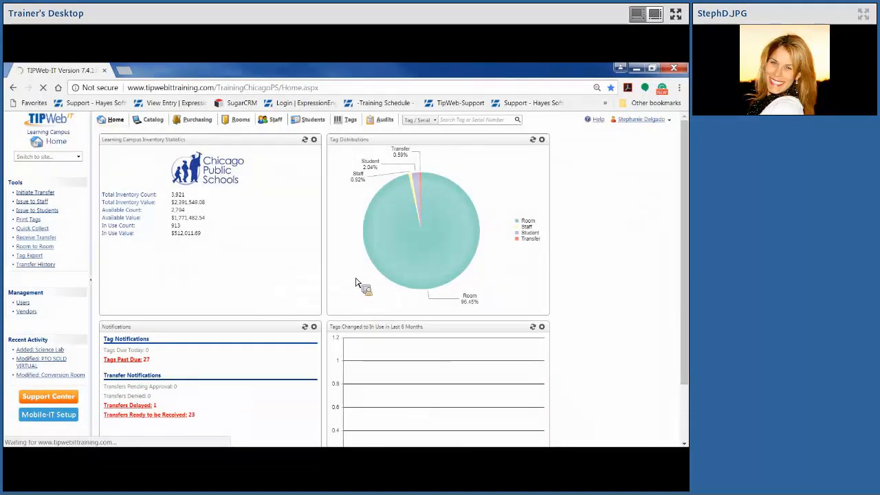
key("Return")
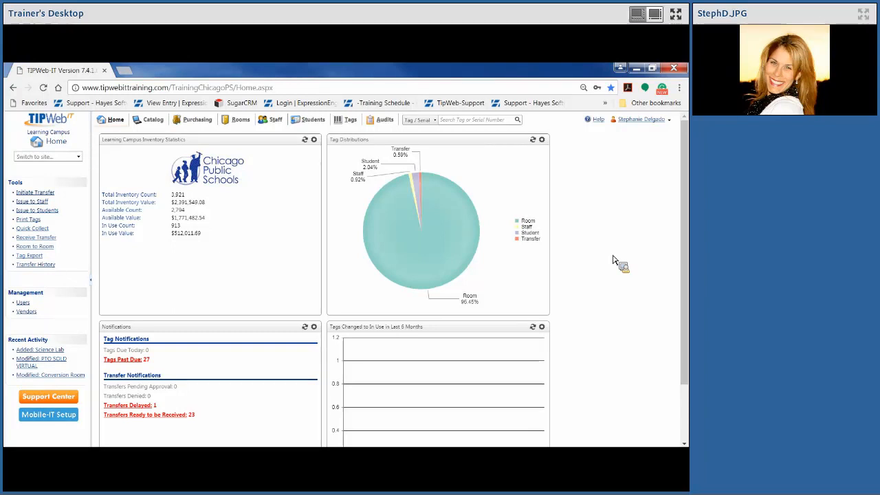
left_click(241, 121)
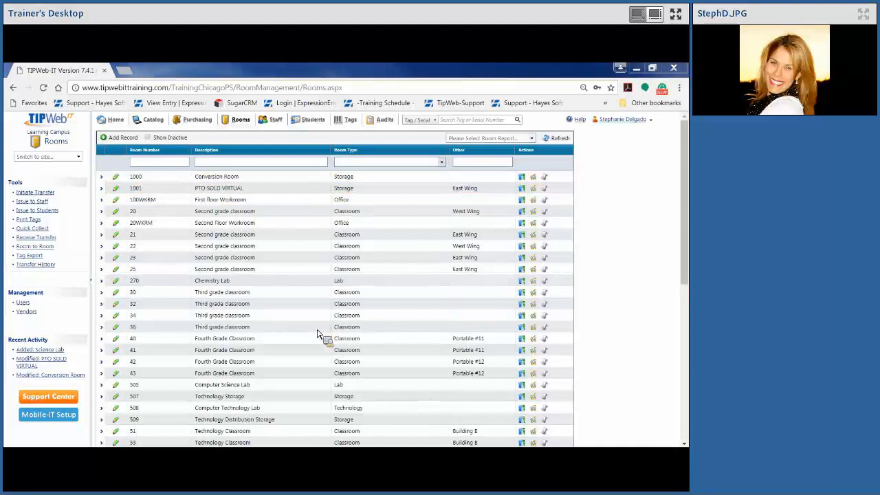
left_click(278, 235)
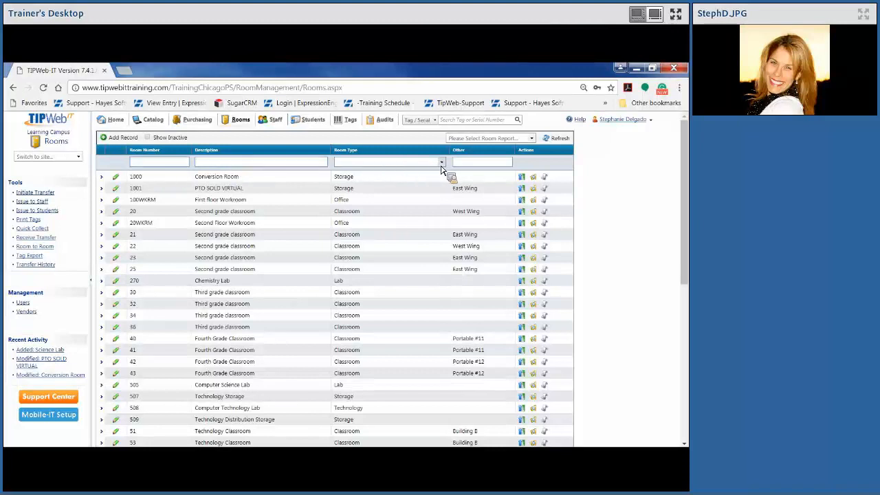
- Filter the room list by the Office room type, and reset it to all rooms
left_click(375, 163)
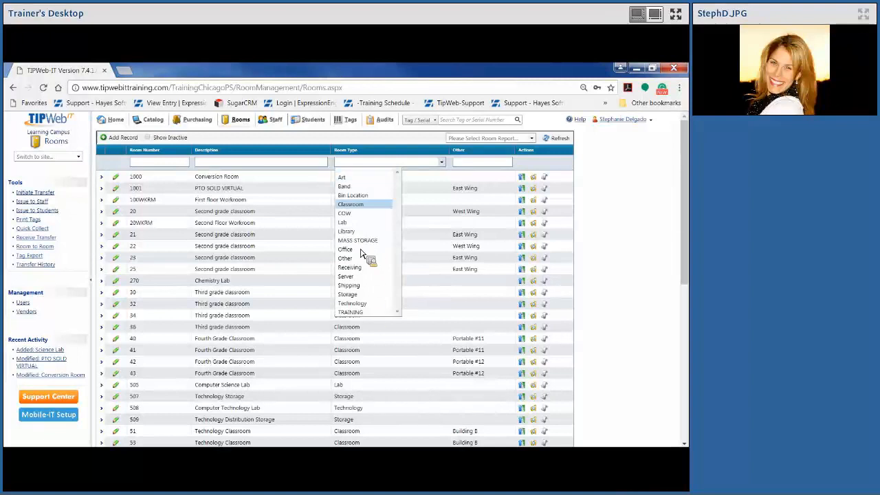
left_click(345, 249)
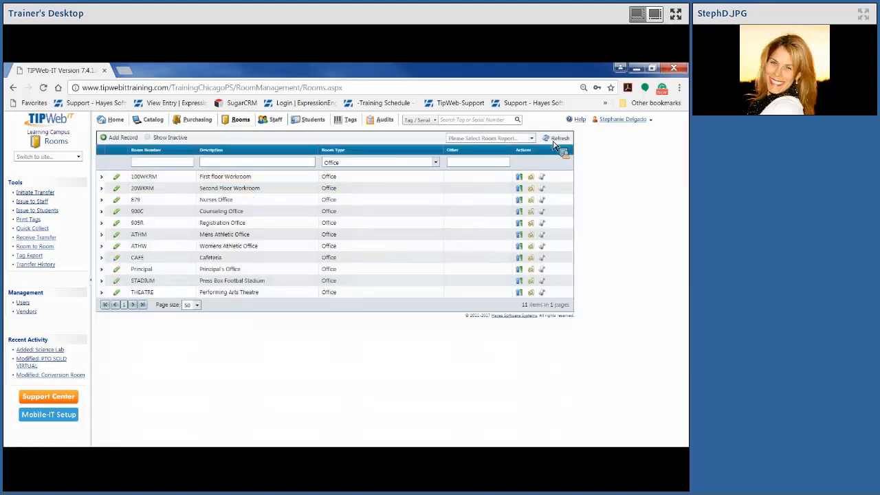
left_click(562, 141)
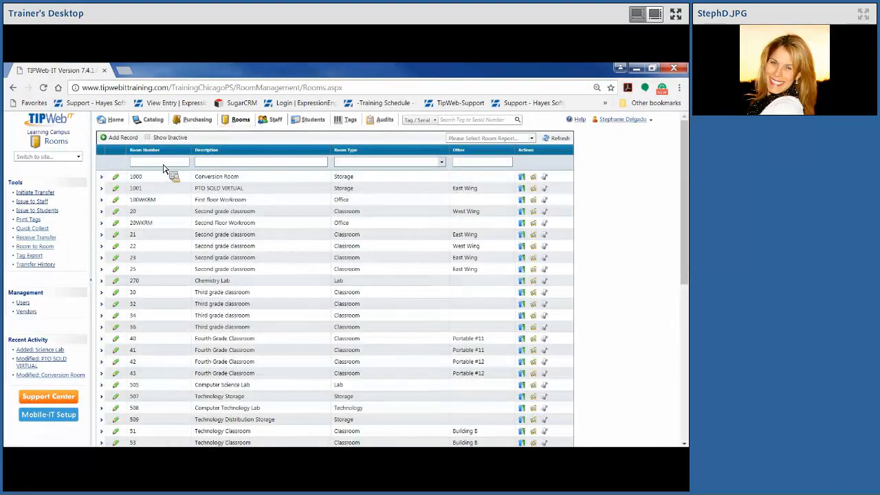
- Filter the room list by room number 100
left_click(164, 163)
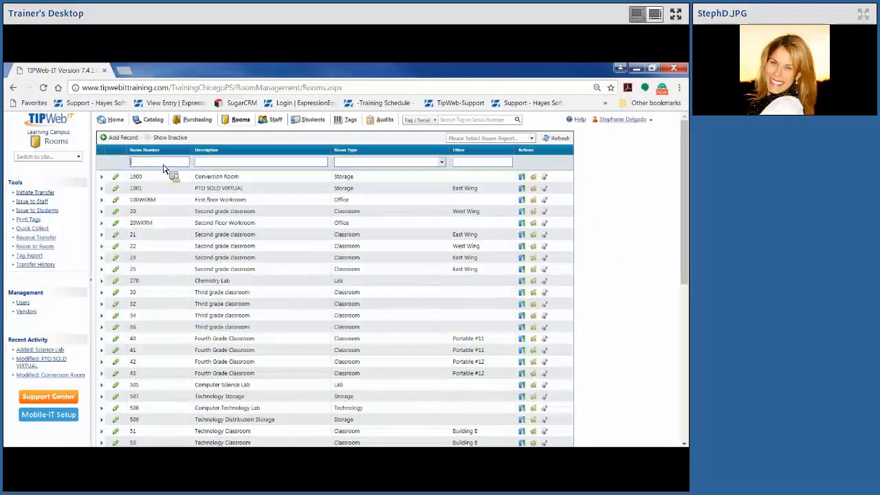
type("10")
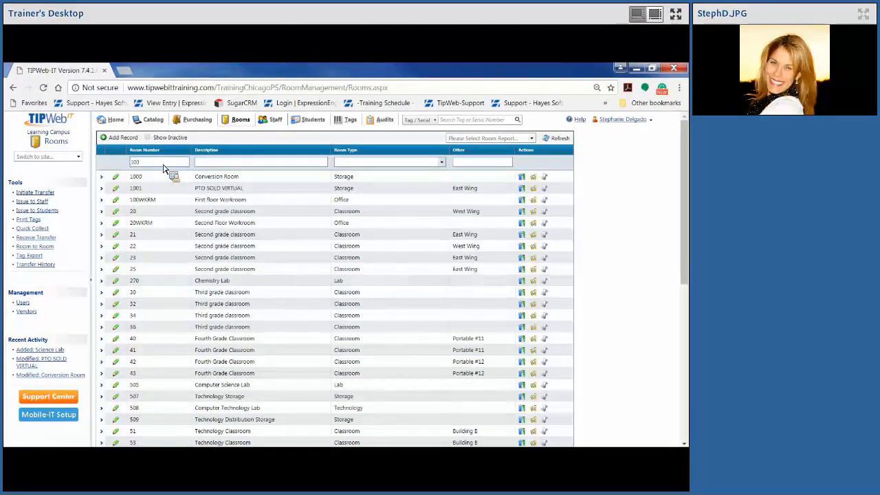
type("0")
key("Return")
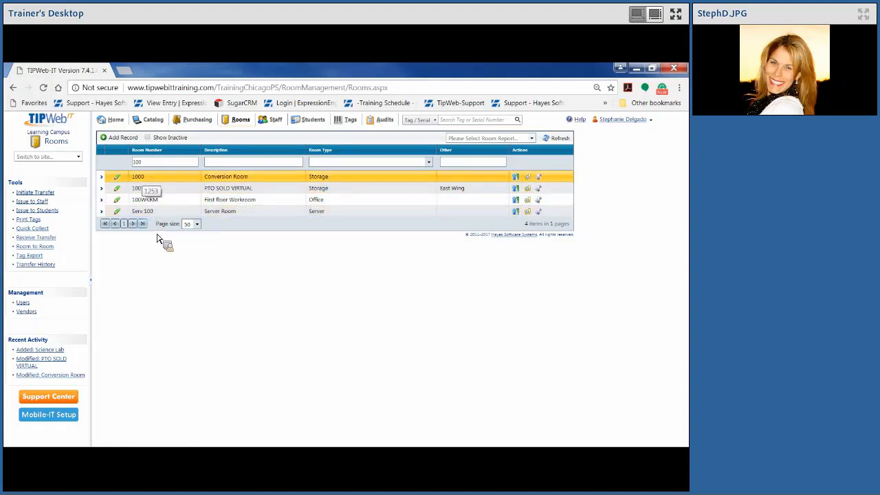
left_click(135, 161)
type("100")
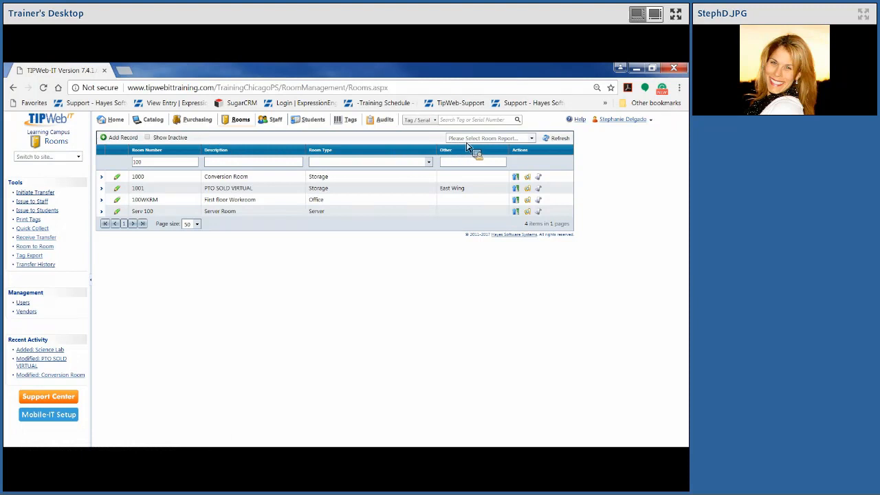
- Expand room 1000 Conversion Room and examine the 17 inch V173-DJb LCD Monitor's tags and the room's details
left_click(105, 177)
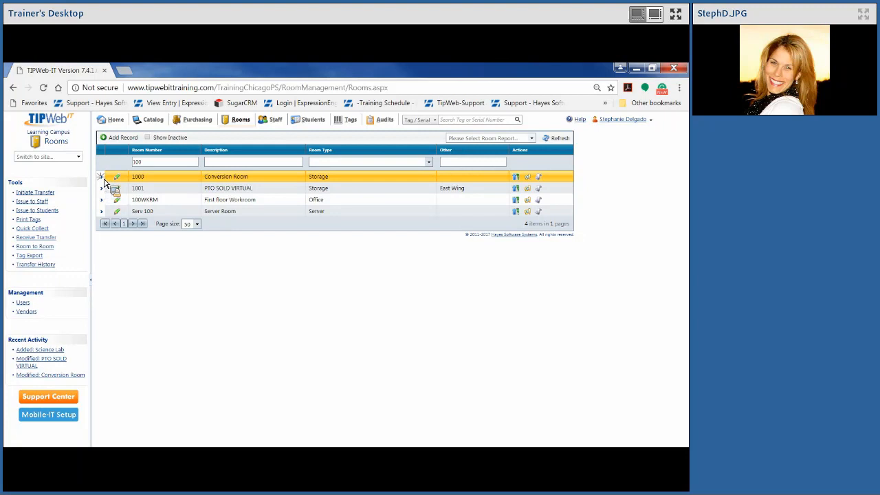
left_click(102, 177)
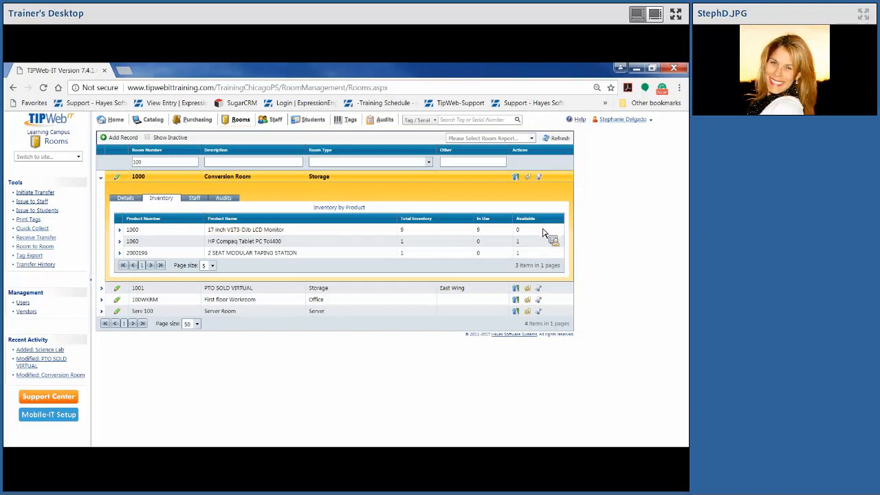
left_click(121, 232)
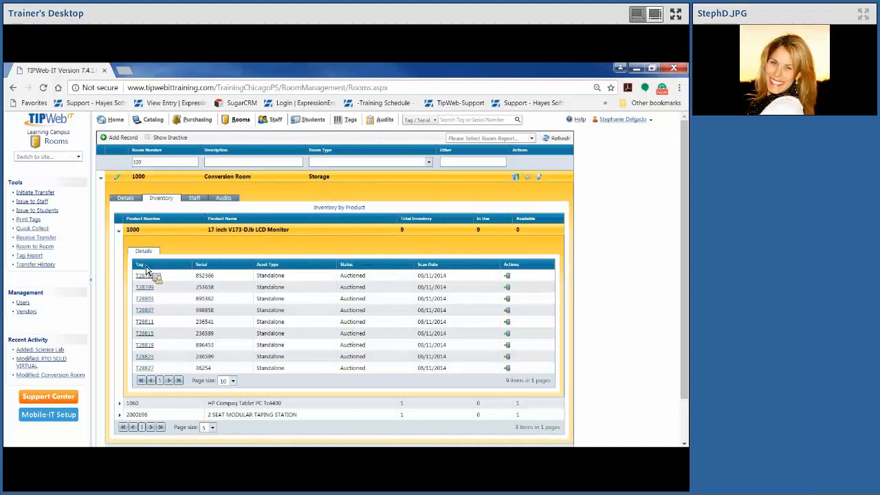
left_click(230, 275)
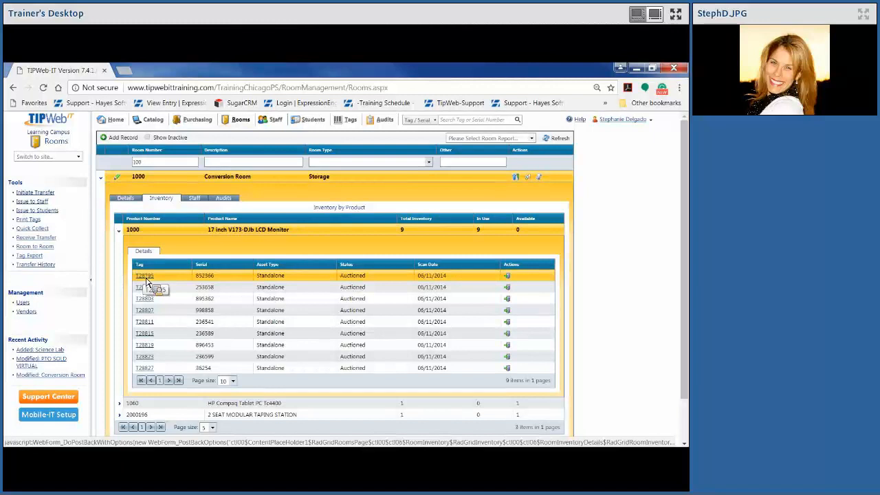
left_click(126, 198)
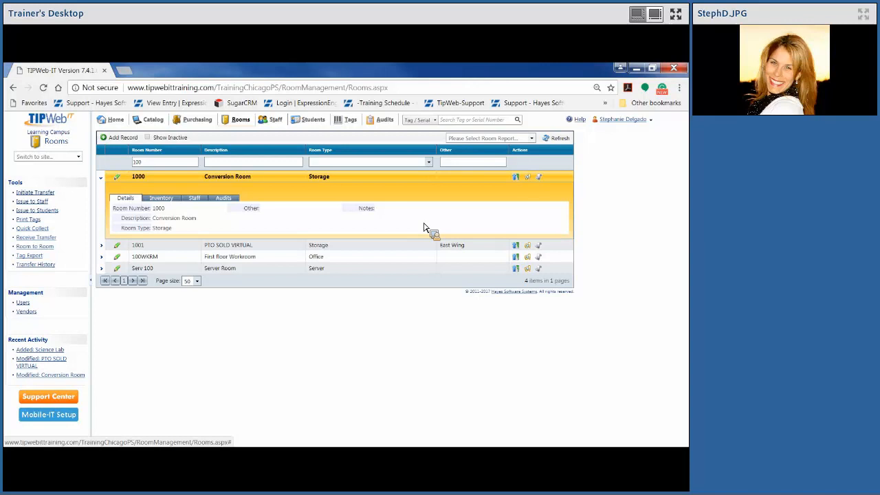
- Reassign the teacher assigned to room 1000 to room 1001 PTO SOLD VIRTUAL
left_click(195, 199)
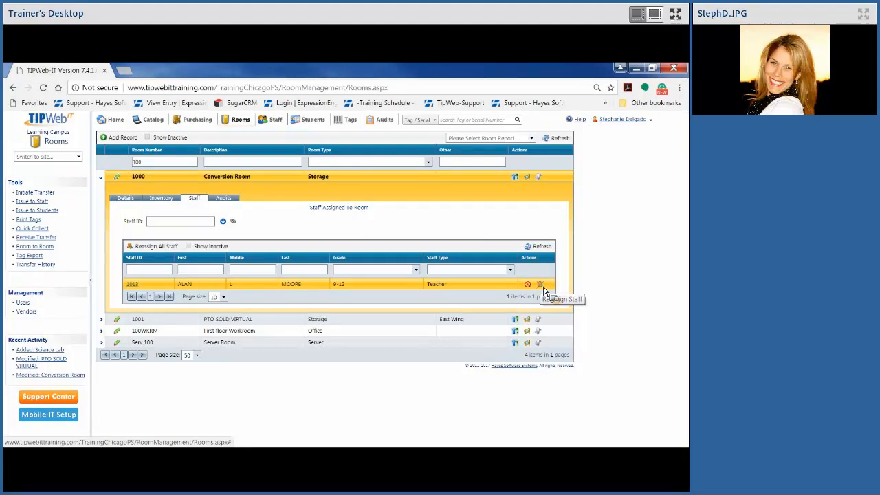
left_click(541, 284)
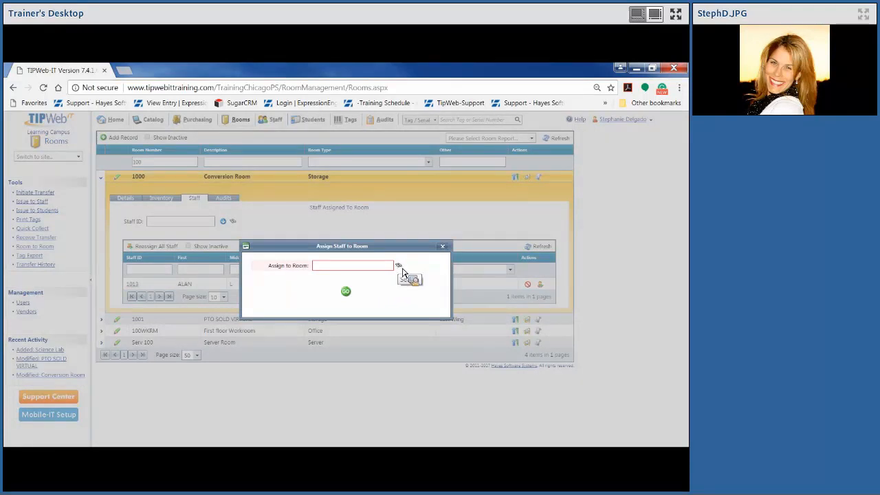
left_click(401, 268)
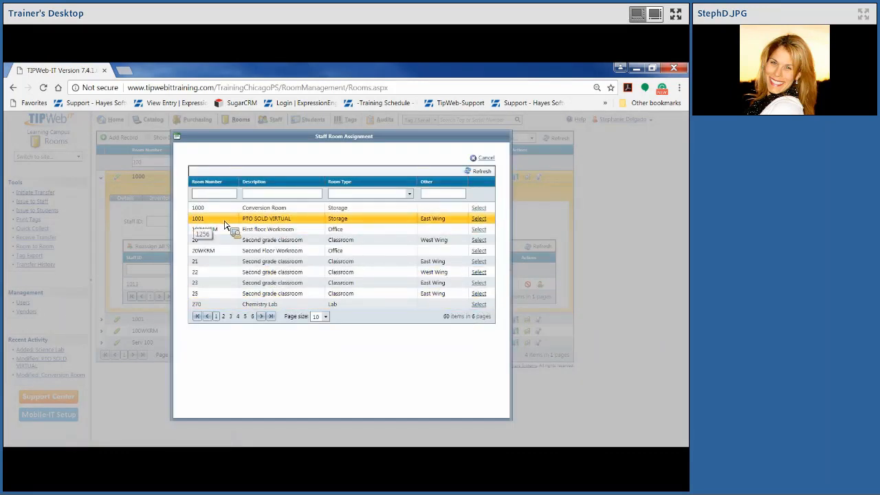
left_click(483, 222)
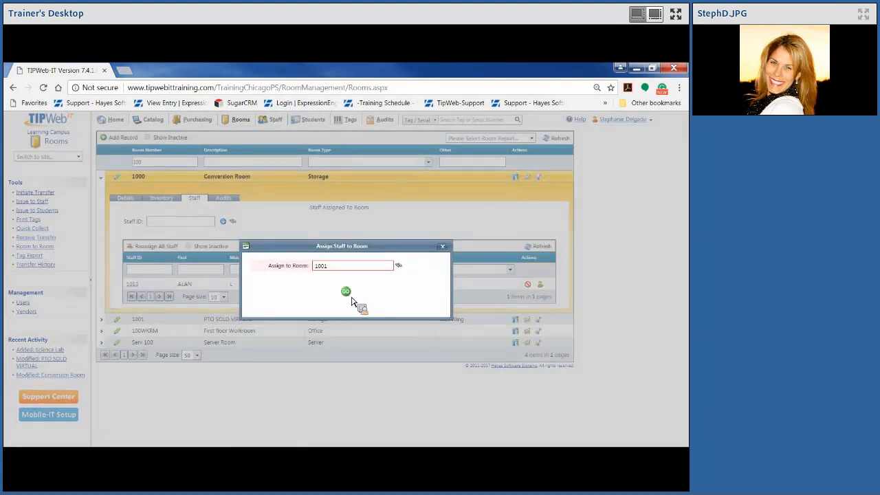
left_click(345, 291)
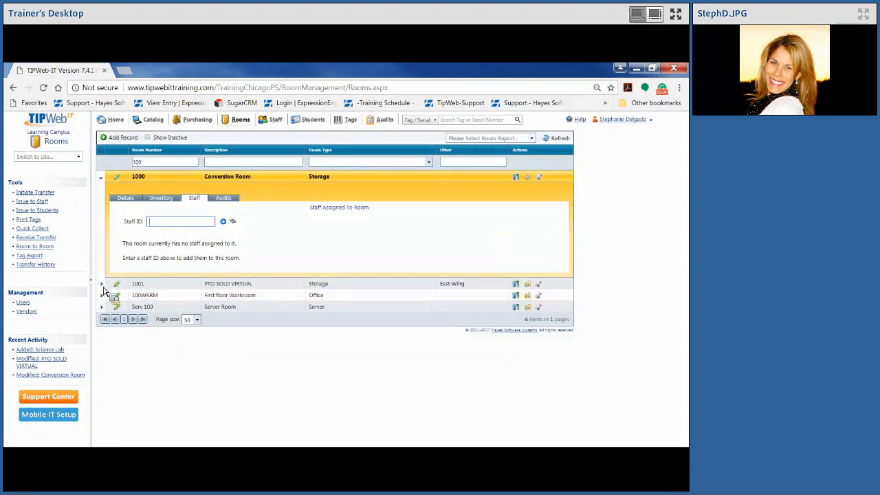
- Open the staff assignments of room 1001 and add the first staff member from the lookup list
left_click(106, 289)
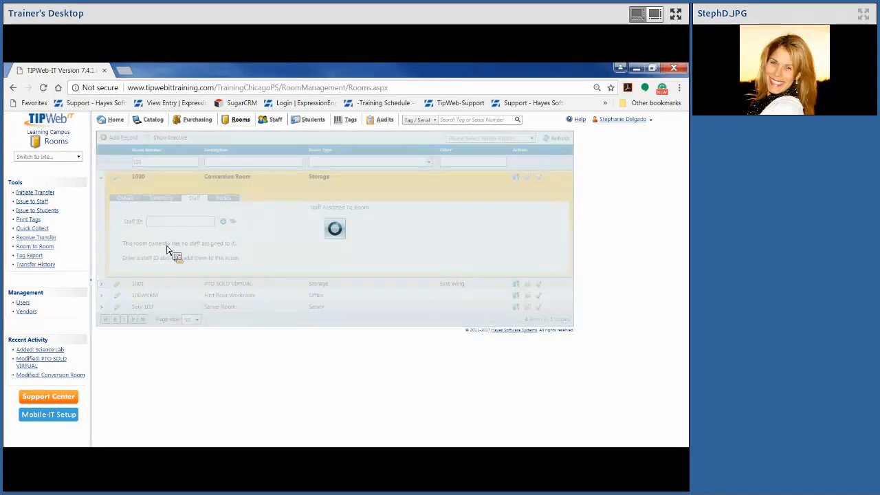
left_click(196, 210)
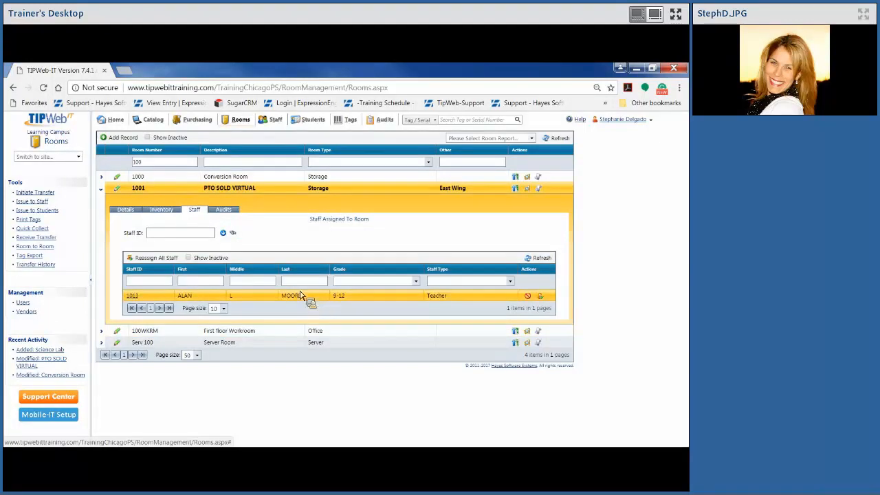
left_click(233, 235)
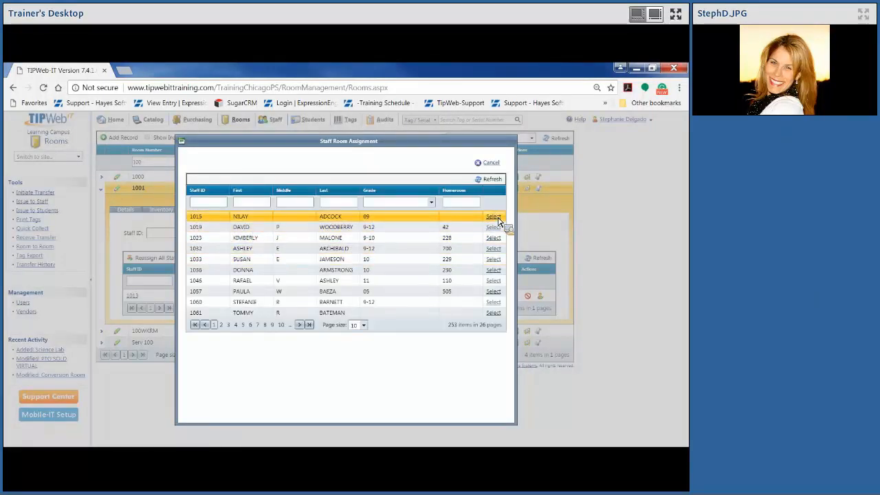
left_click(494, 218)
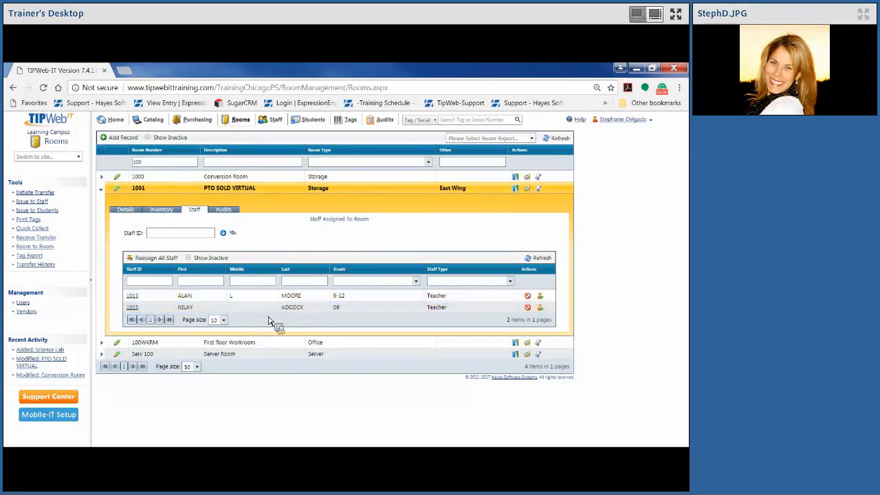
- Reassign all staff of room 1001 to room 1000 and display the staff of room 1000
left_click(149, 260)
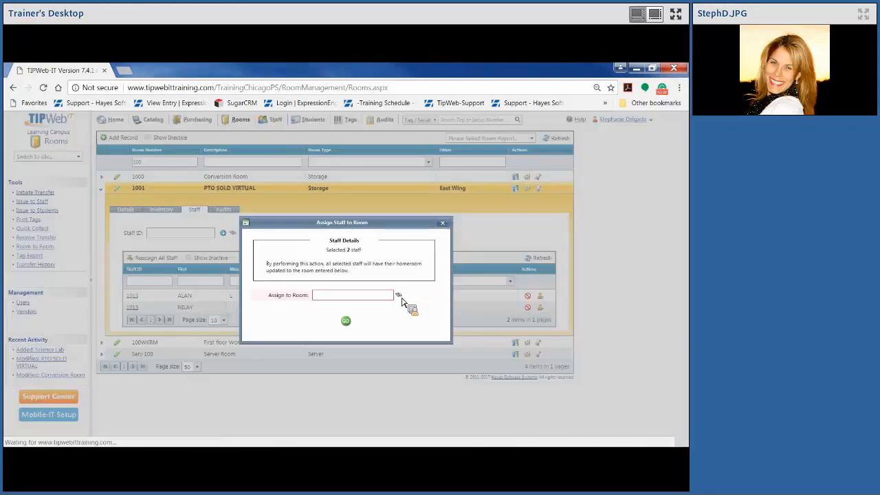
left_click(399, 295)
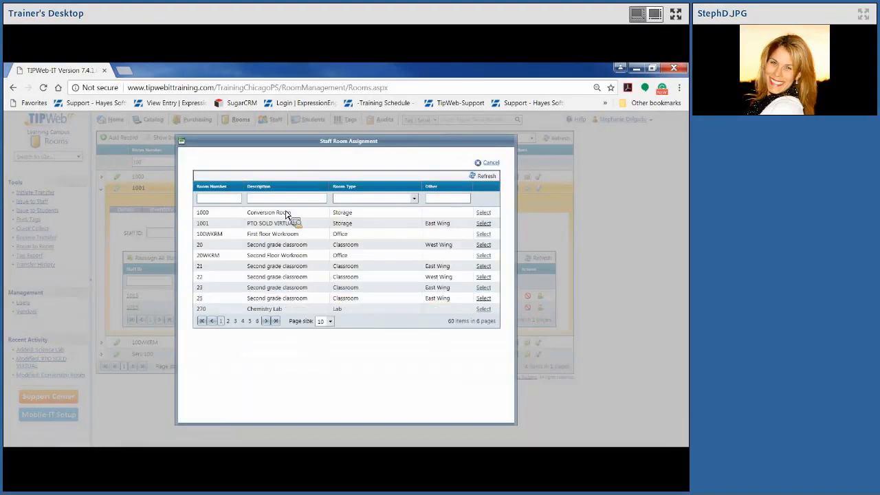
left_click(484, 215)
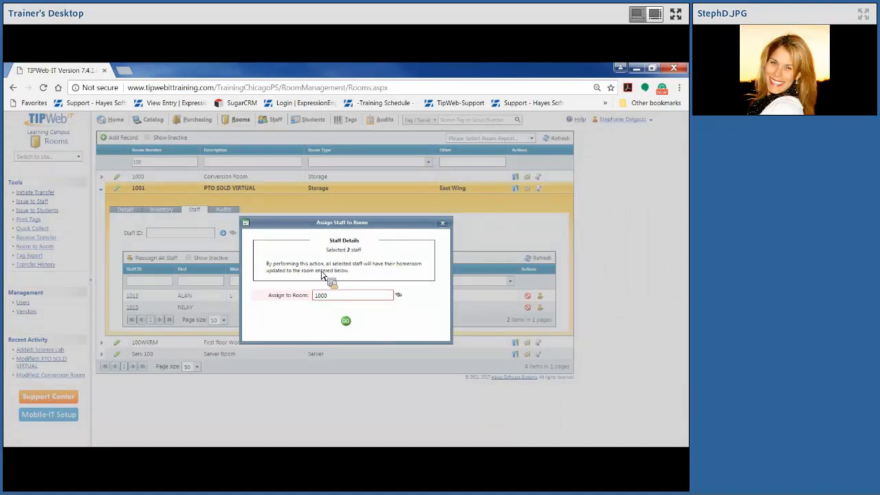
left_click(347, 322)
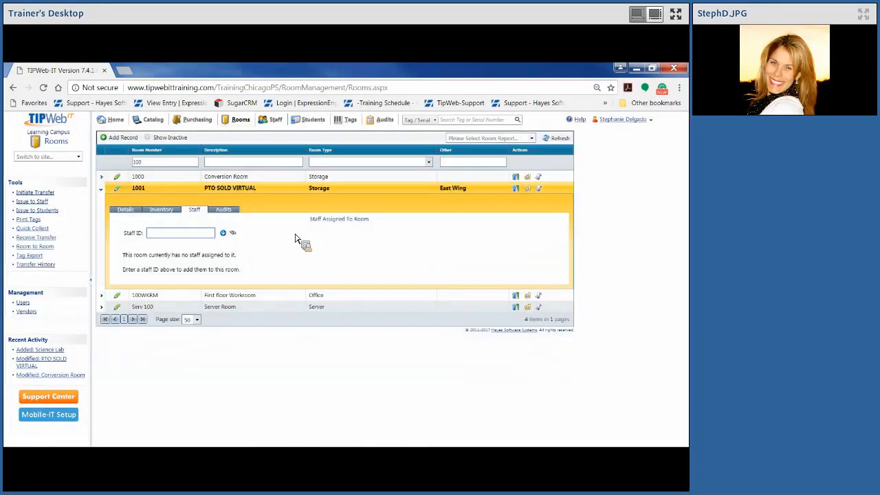
left_click(103, 188)
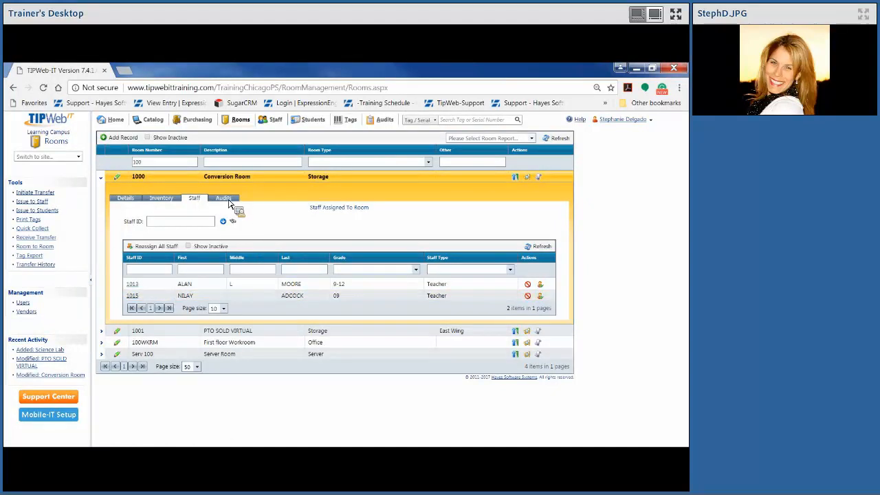
- Create a new audit record for room 1000 and view its audit details
left_click(224, 198)
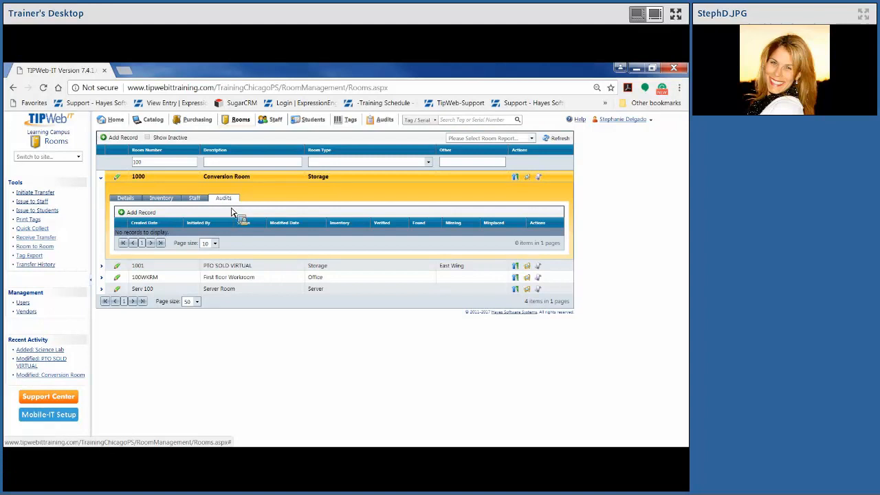
left_click(125, 216)
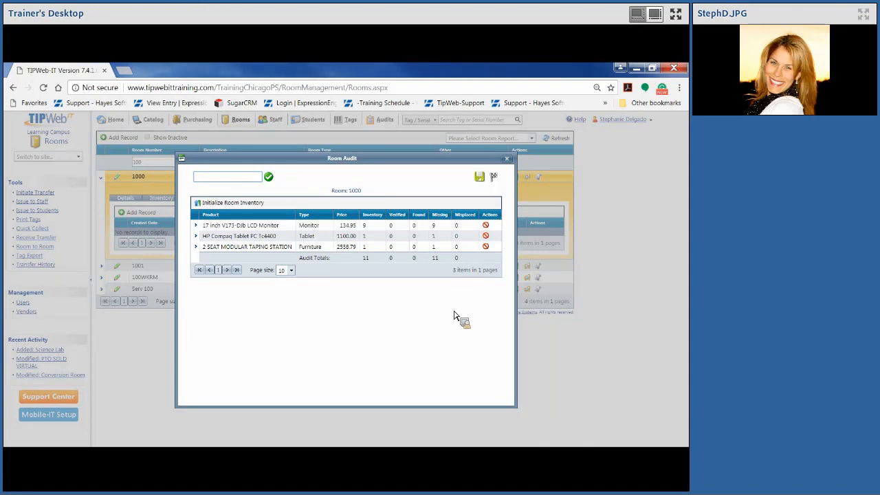
left_click(507, 161)
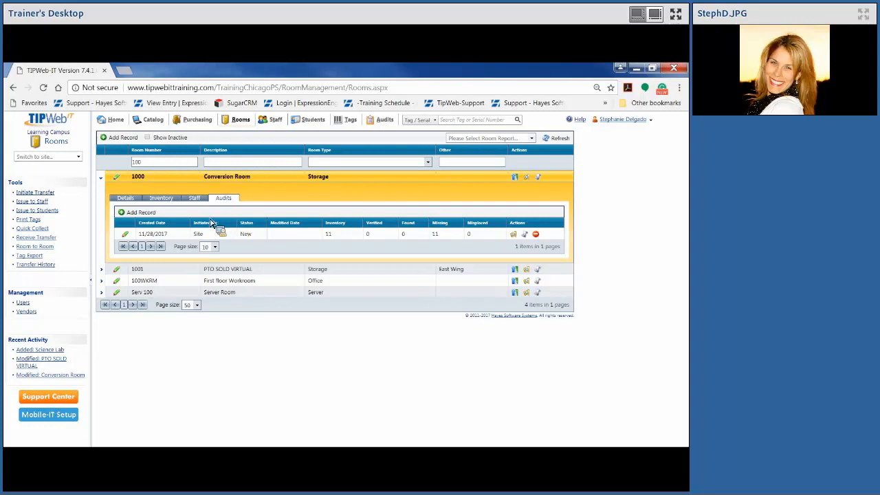
left_click(127, 236)
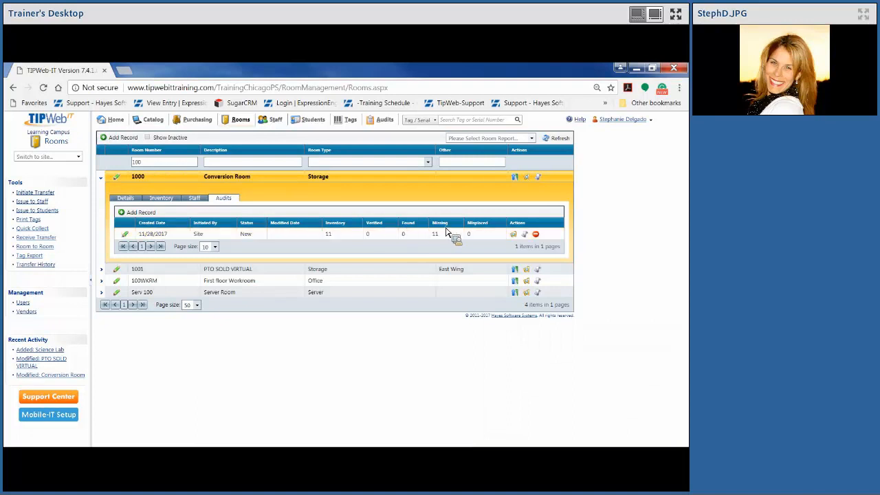
left_click(517, 240)
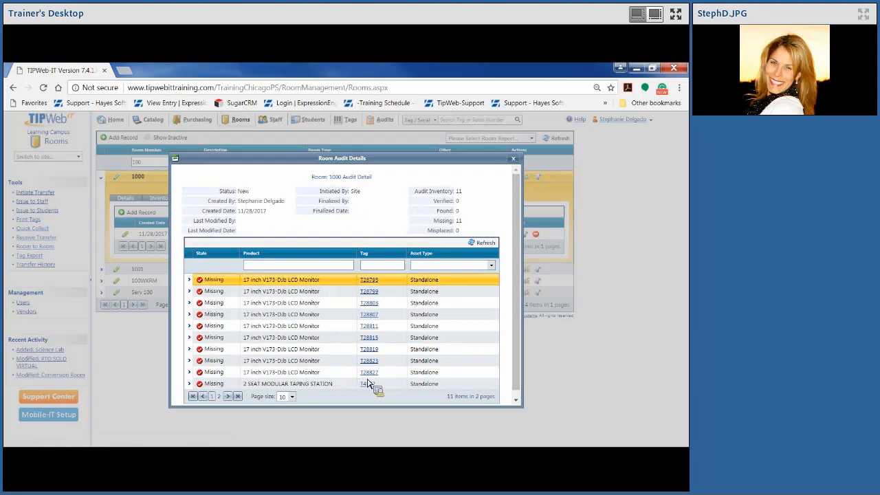
- Review the audit details of room 1000, close them, and read through the audit's Room Audit Summary Report
scroll(409, 353, "down", 1)
scroll(495, 337, "up", 1)
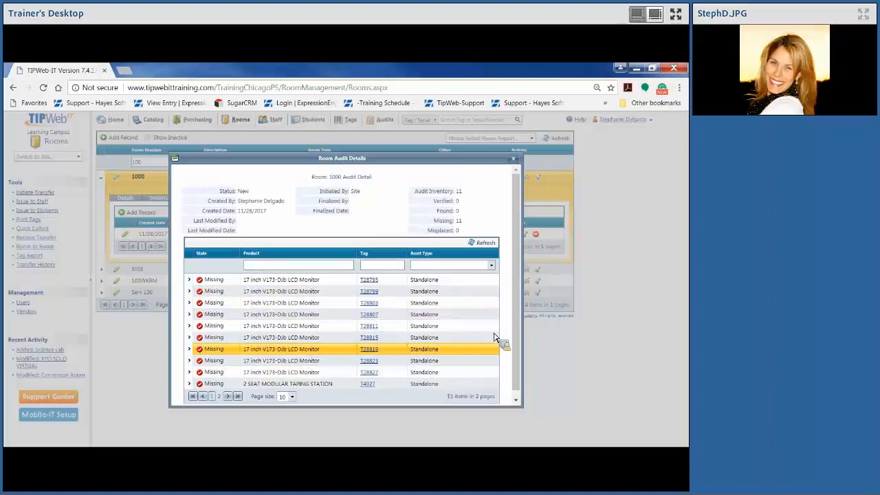
left_click(513, 159)
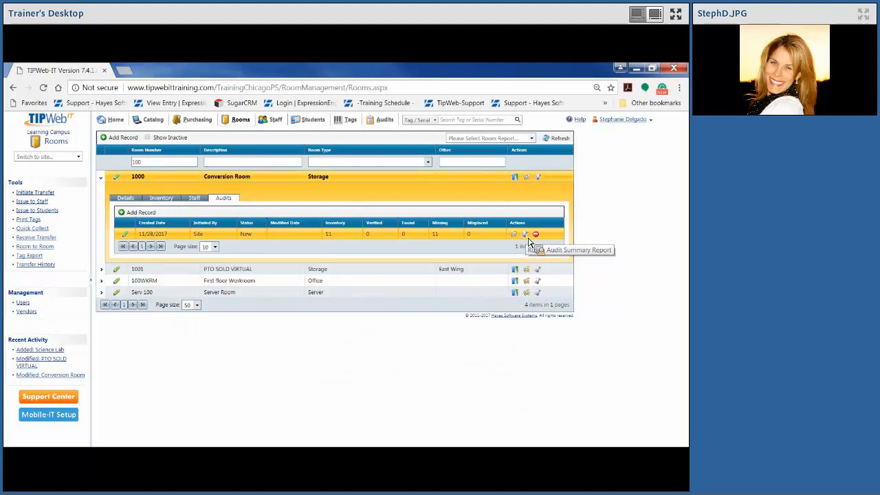
left_click(530, 243)
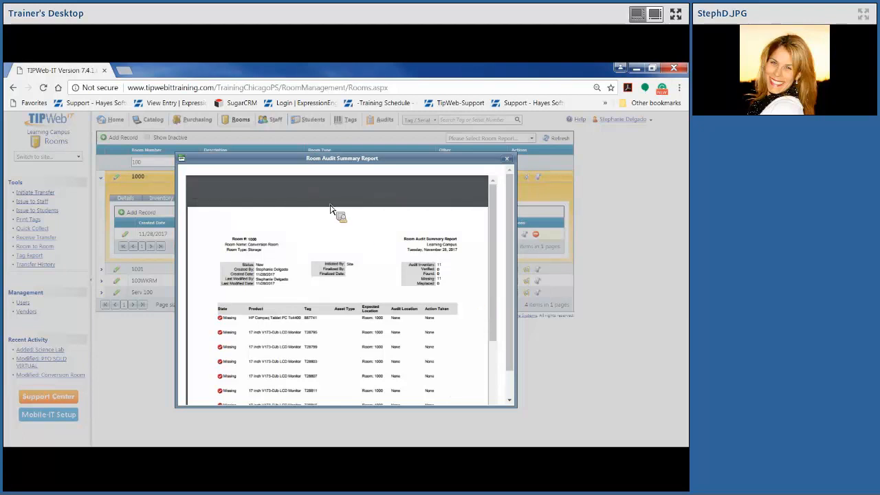
scroll(477, 289, "down", 2)
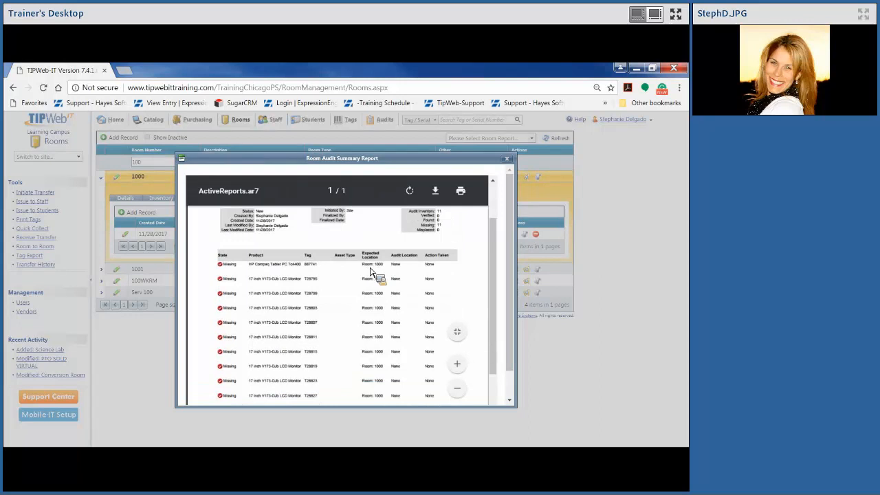
scroll(465, 282, "up", 2)
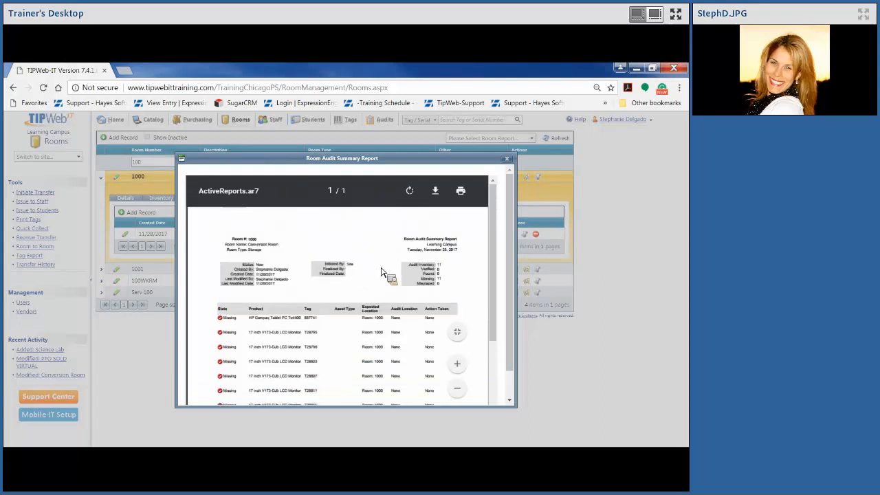
scroll(382, 289, "down", 4)
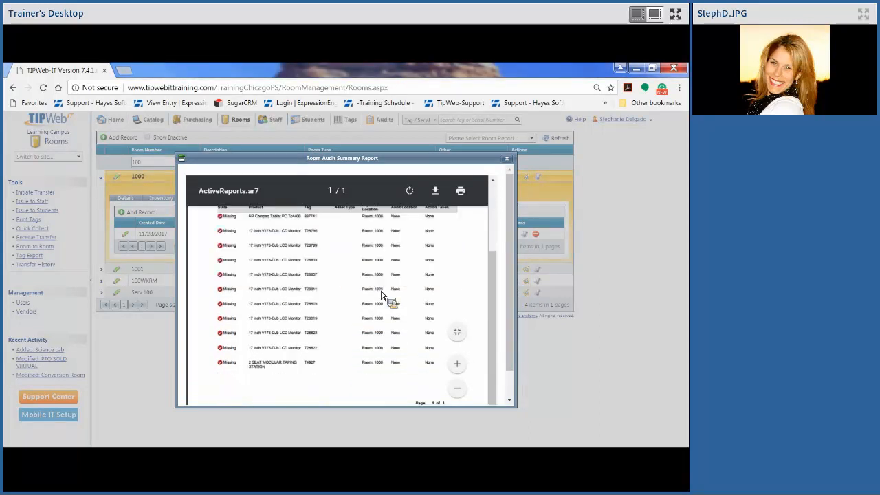
scroll(453, 220, "up", 4)
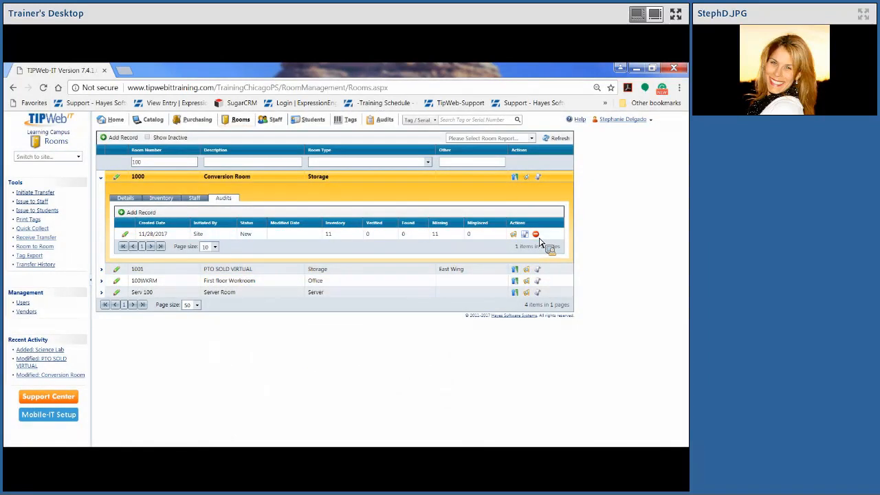
- Delete the 11/28/2017 audit of room 1000
left_click(537, 236)
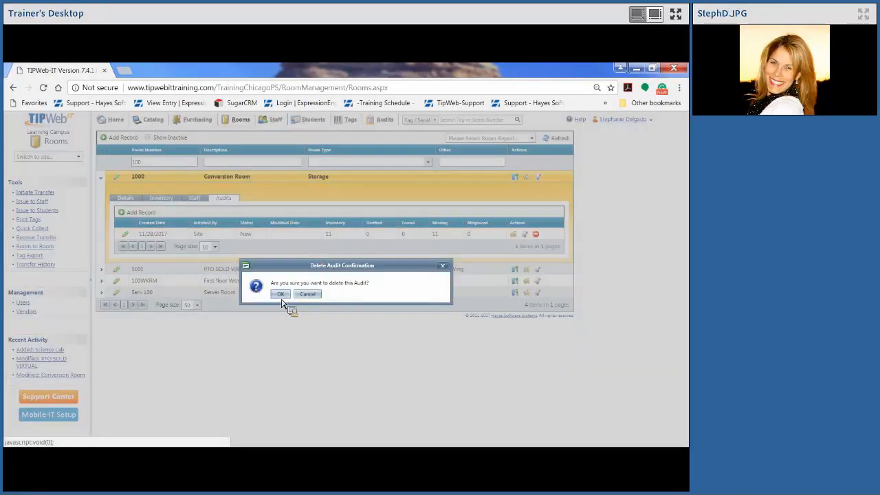
left_click(280, 296)
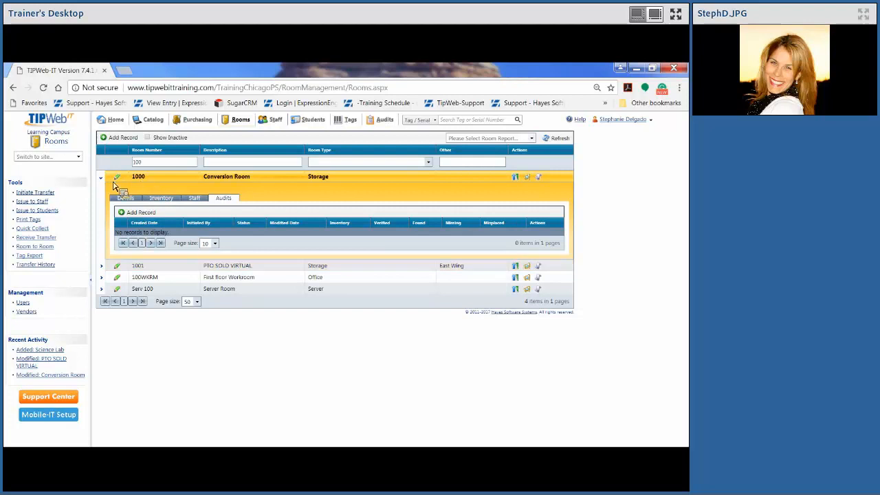
- View the inventory history of room 1000, including the collected laptop's entry, and close it
left_click(529, 183)
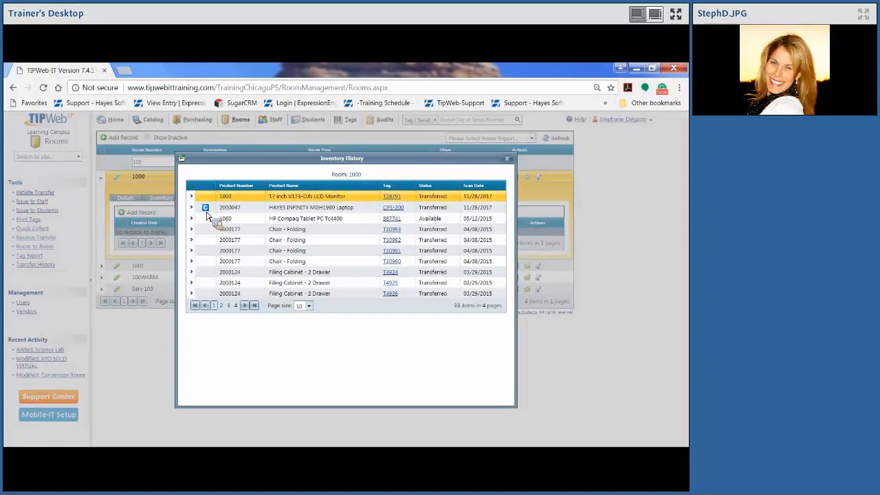
mouse_move(208, 216)
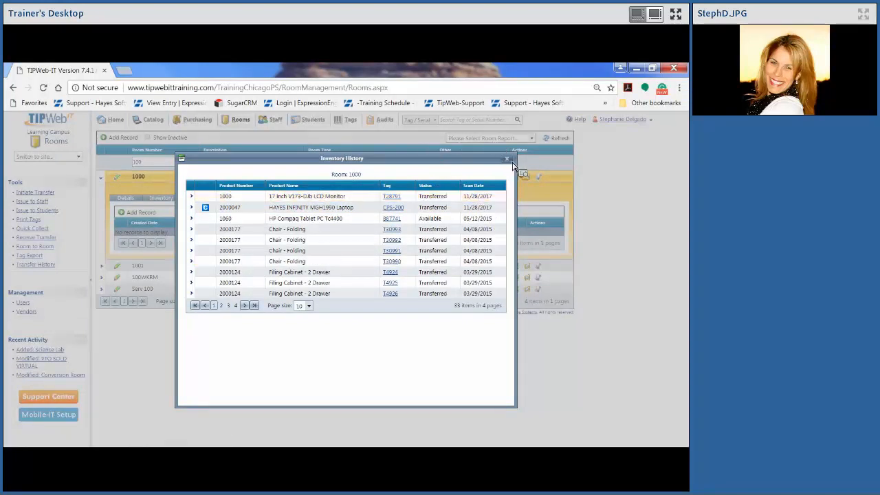
left_click(540, 181)
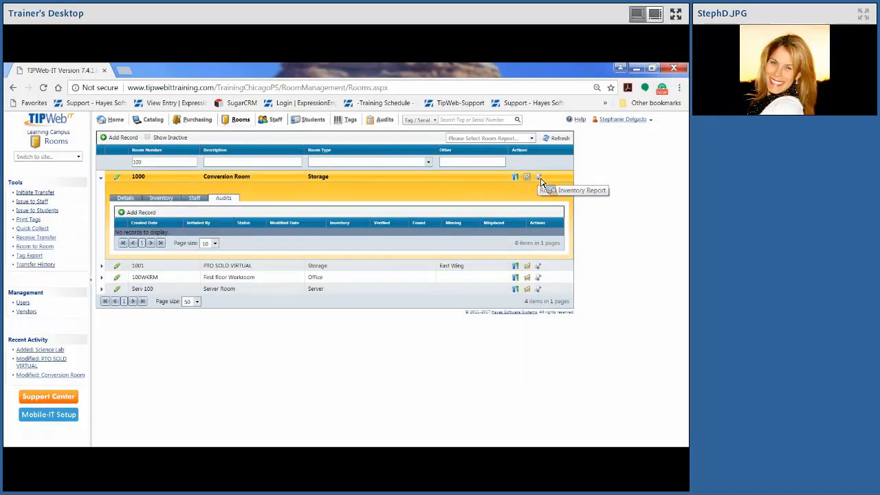
- Generate the Room Inventory Report for room 1000, read through its product entries, and close the report
left_click(540, 180)
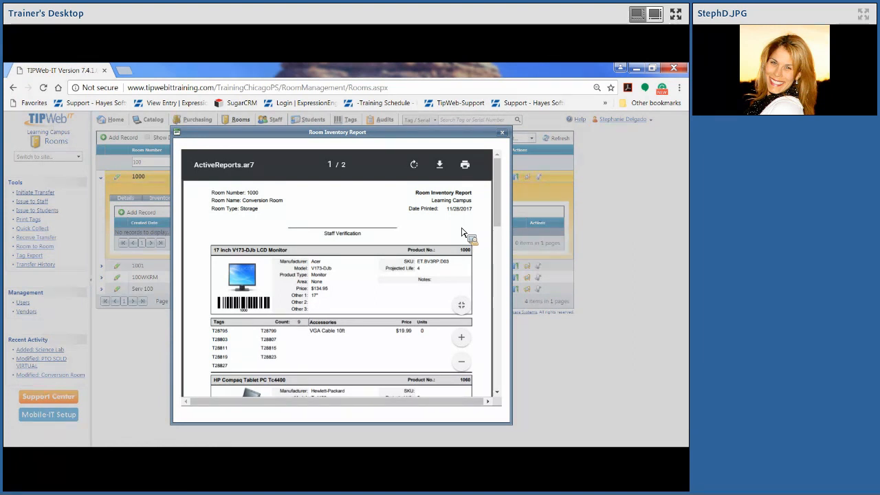
scroll(462, 232, "down", 10)
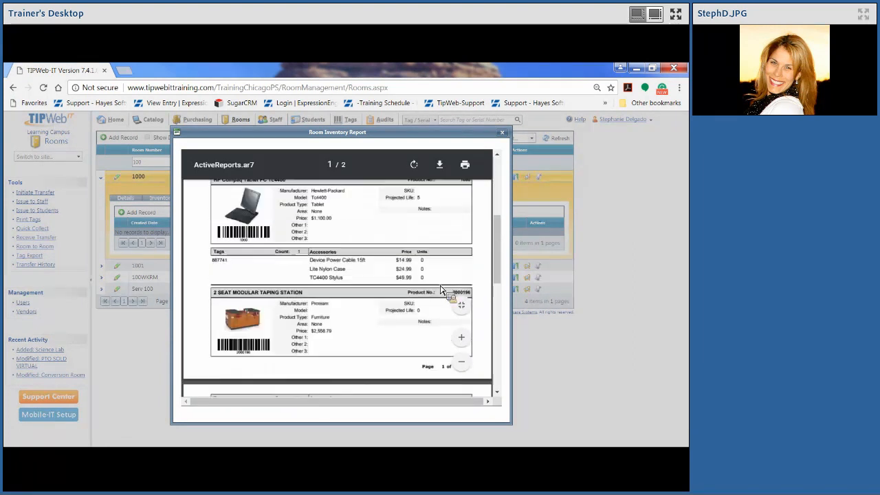
scroll(271, 287, "up", 4)
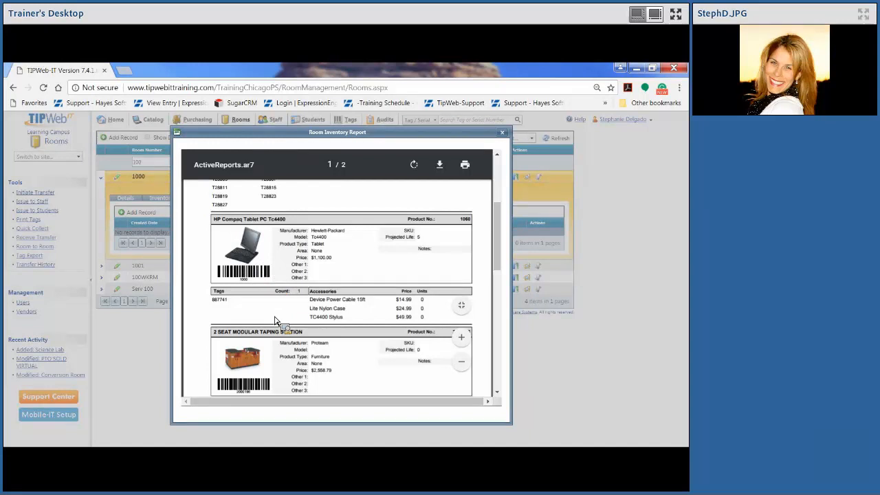
scroll(304, 323, "up", 1)
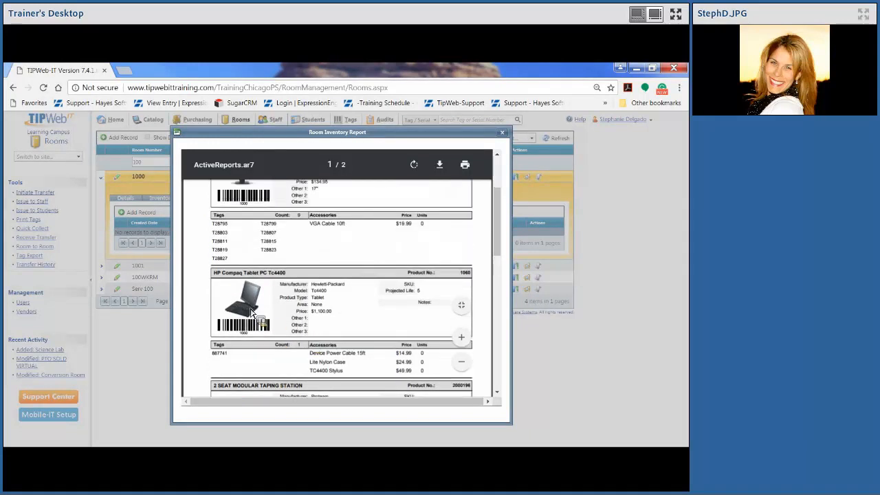
scroll(275, 285, "up", 2)
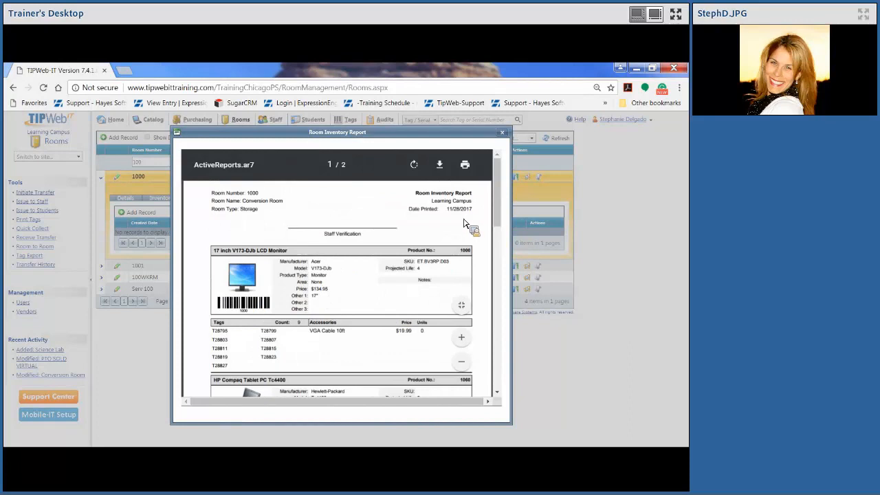
left_click(503, 135)
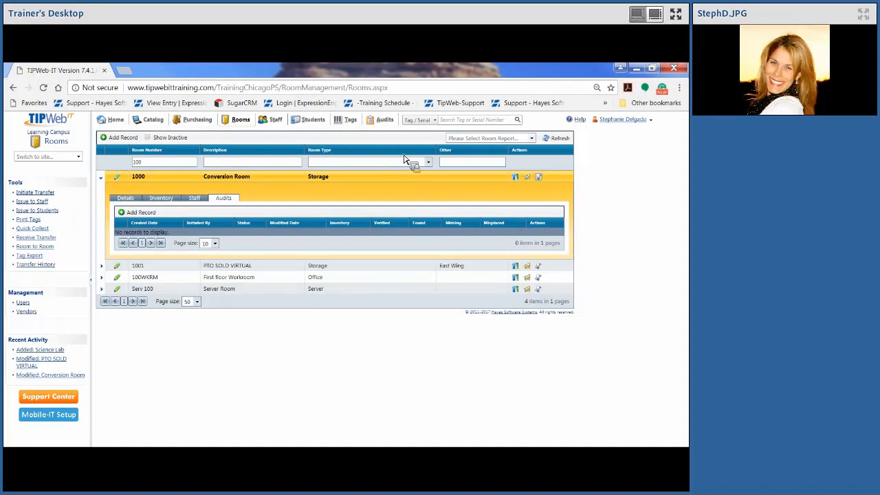
- Edit room 1000, changing its room number to 1000-1 and entering West Wing as Other, and save the record
left_click(103, 179)
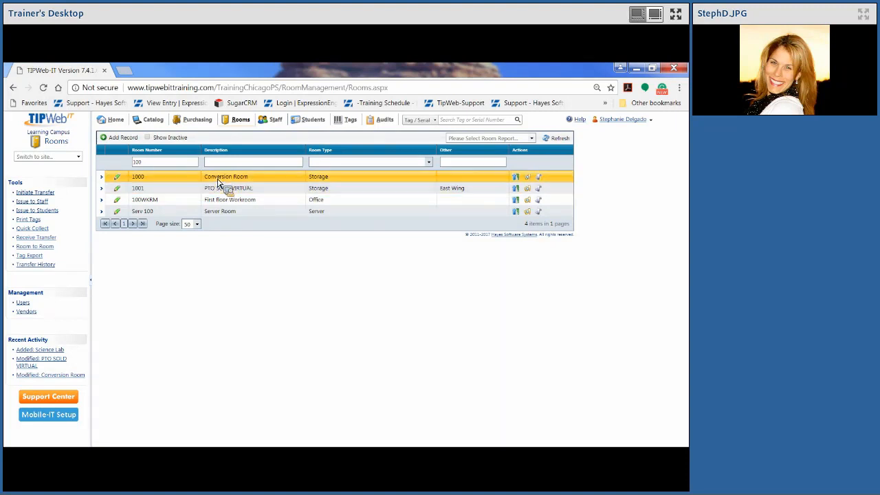
left_click(118, 178)
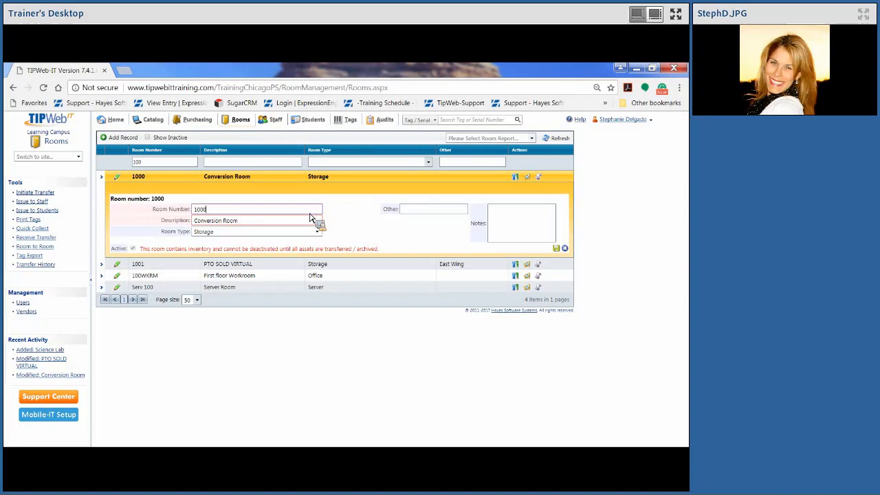
type("-1")
left_click(318, 238)
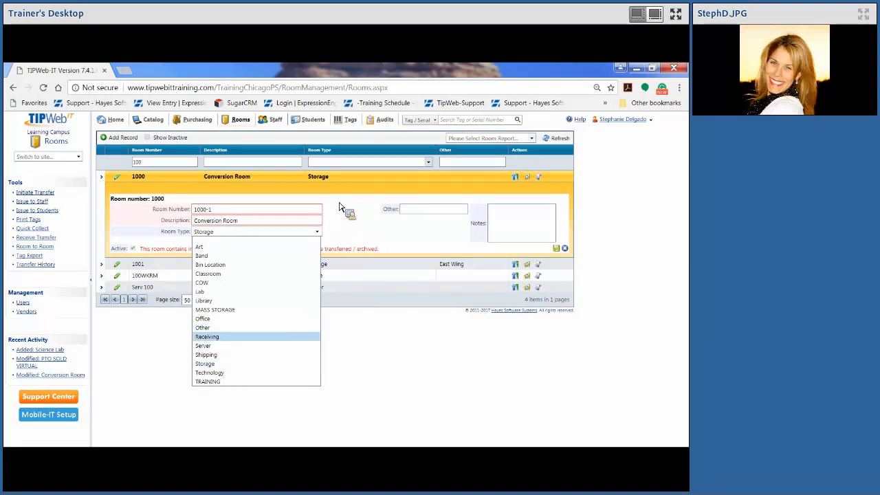
left_click(350, 230)
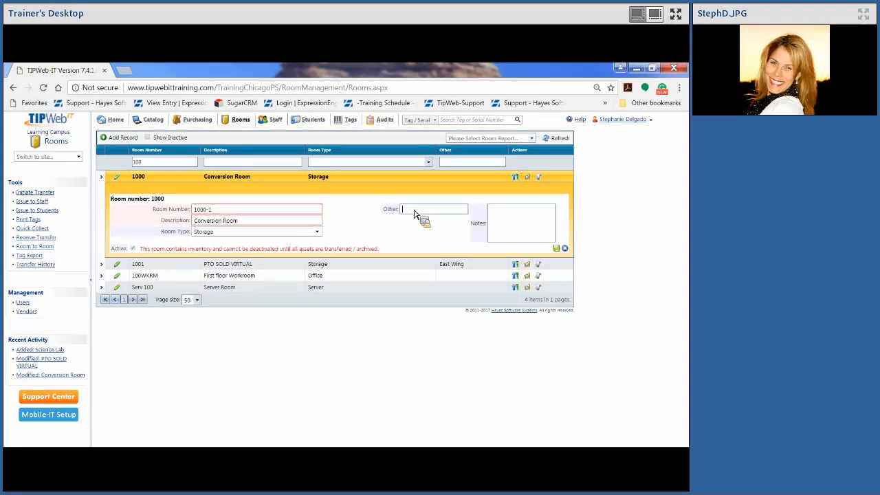
type("West")
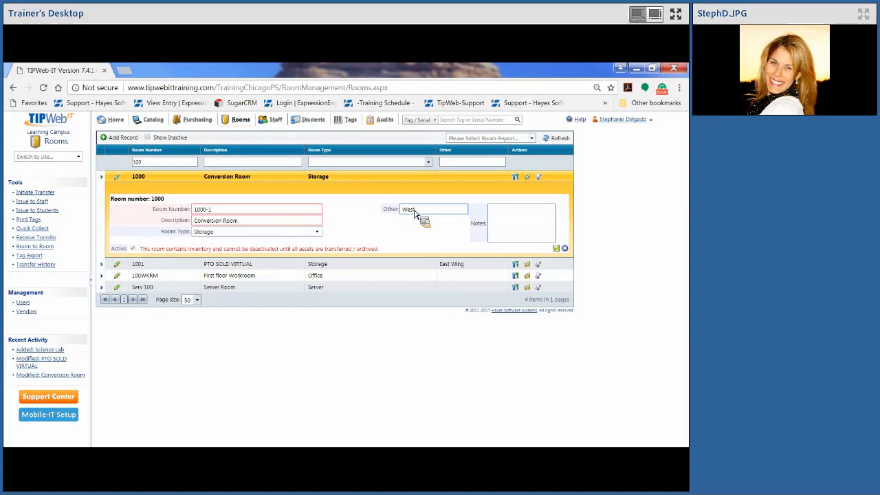
type(" Wing")
left_click(520, 223)
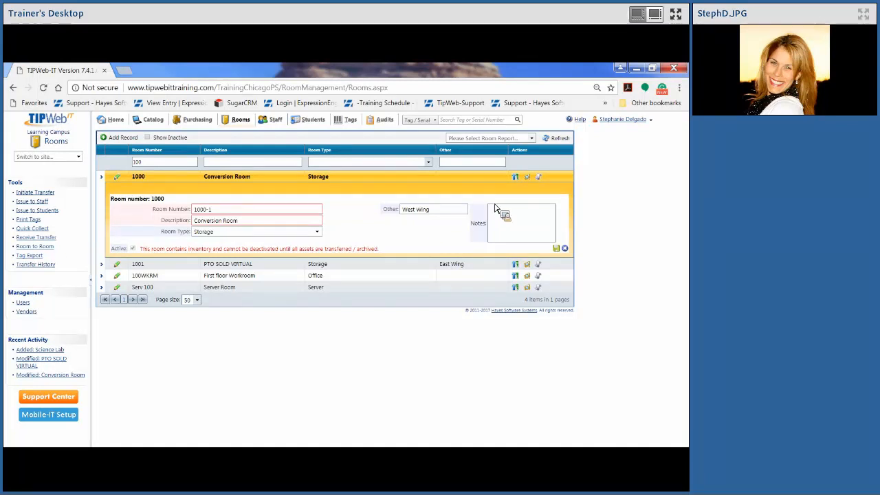
left_click(557, 249)
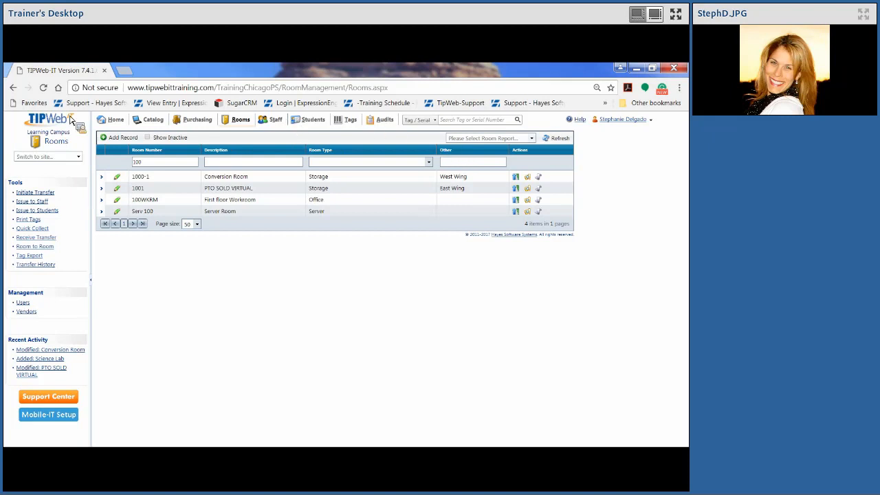
- Add a room record numbered CPS-100 with description Computer Lab, room type Lab and Other set to North Wing, and save it
left_click(107, 141)
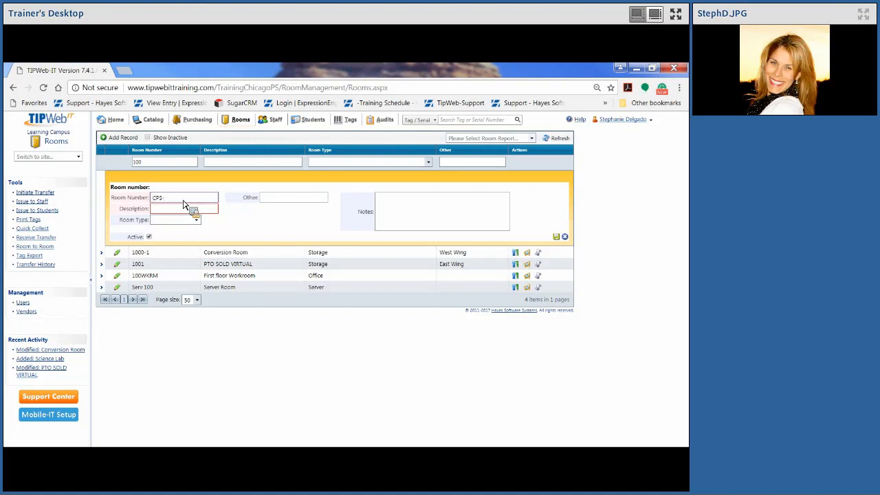
type("-100")
type("L")
key("Down")
key("Return")
type("puter")
left_click(197, 222)
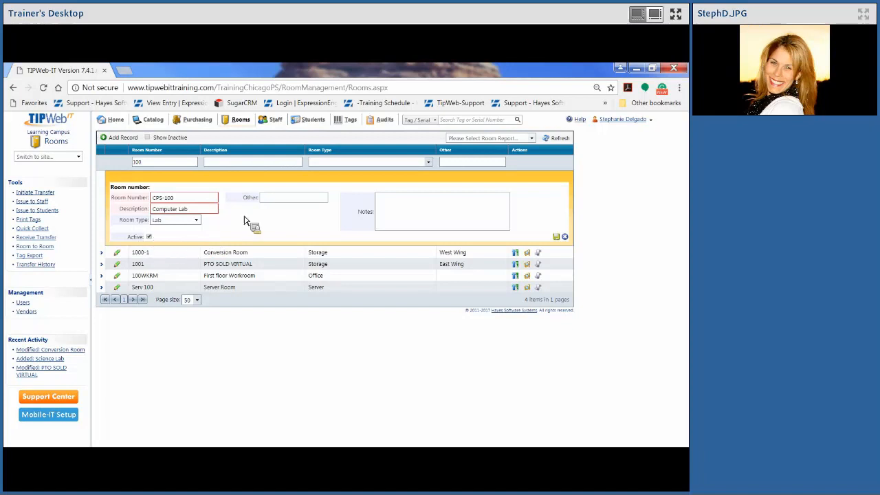
left_click(290, 200)
type("North Wing")
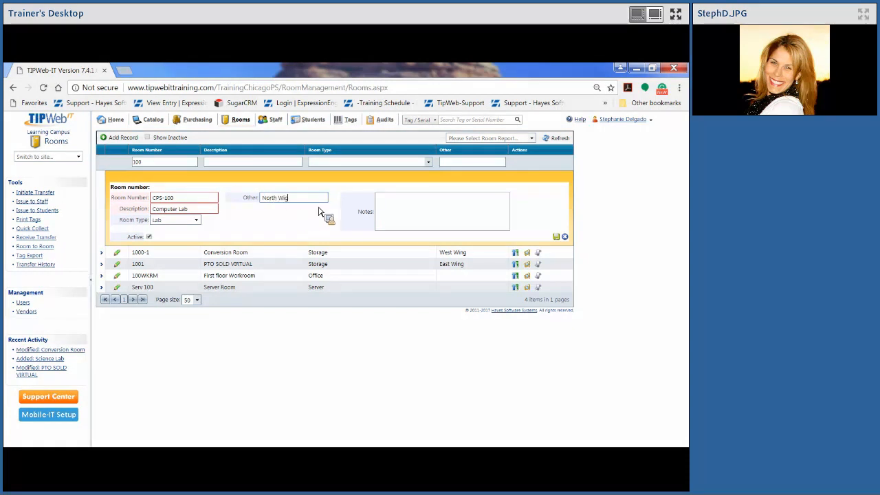
left_click(385, 227)
left_click(557, 239)
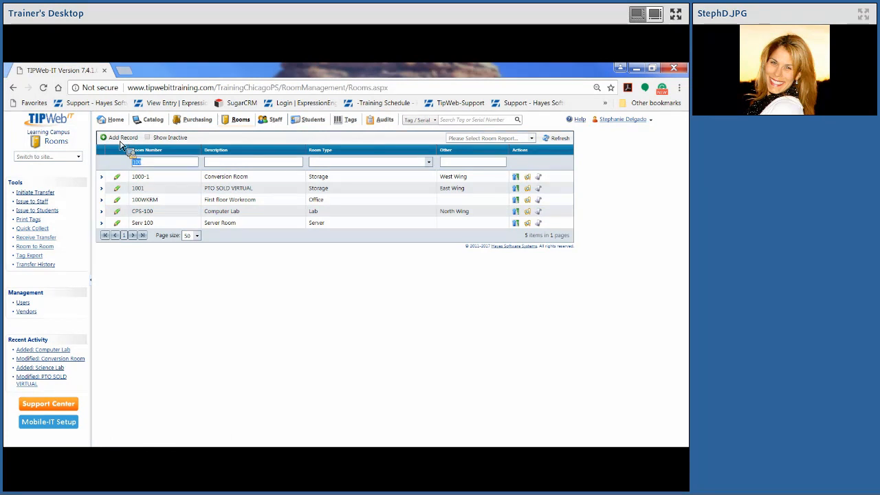
- Filter the rooms by room number cps and open the inventory initialization for room CPS-100
type("cps")
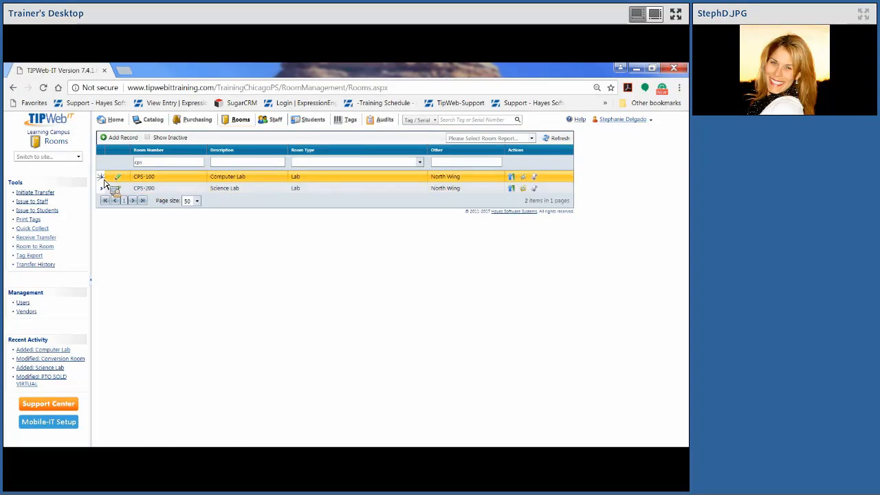
left_click(102, 178)
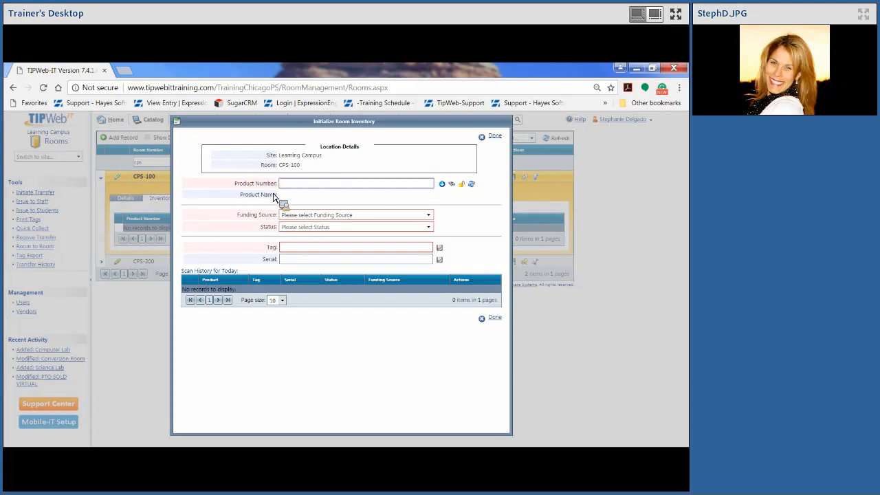
- Search the product list for names containing Hayes and select HAYES INFINITY MGH1990 Laptop as the product to initialize
left_click(308, 186)
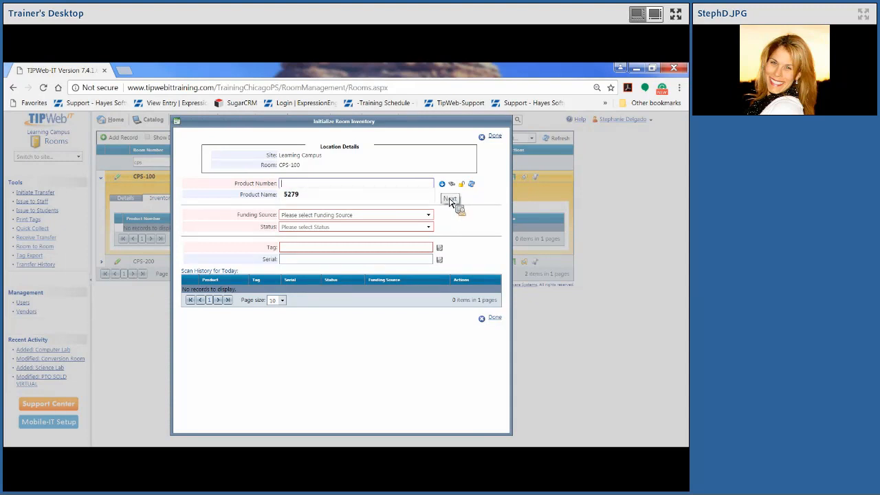
left_click(258, 191)
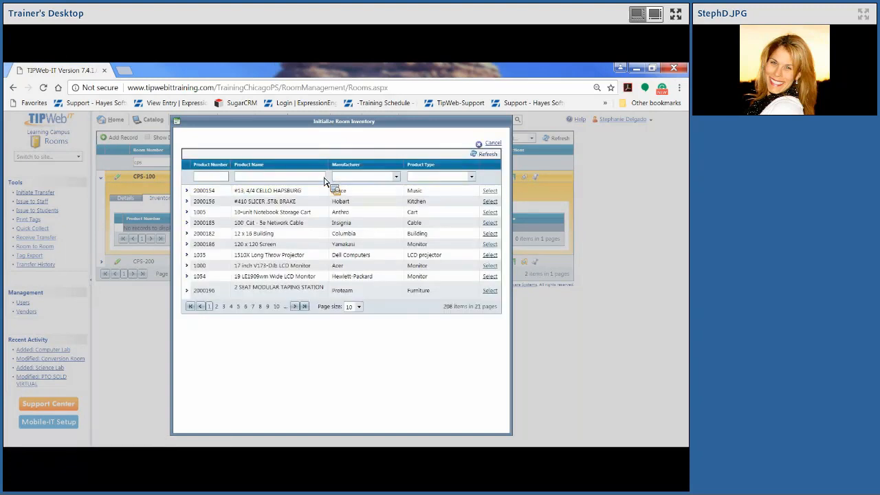
left_click(325, 178)
type("s")
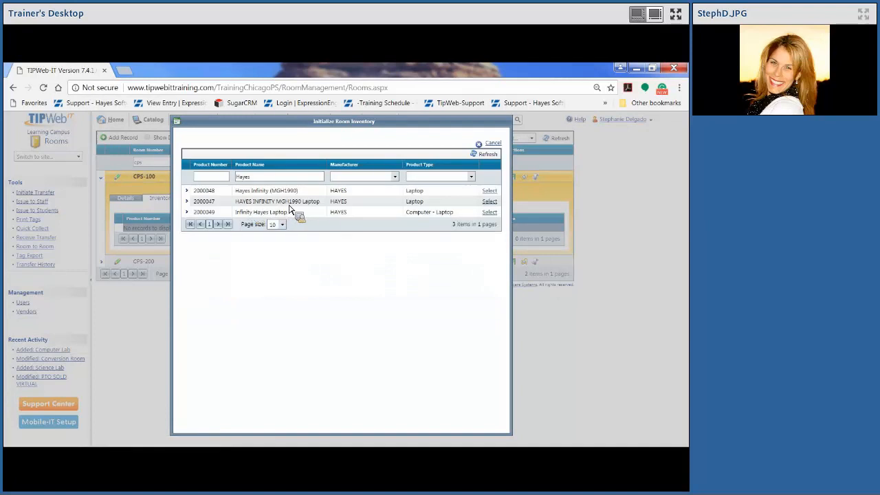
left_click(294, 207)
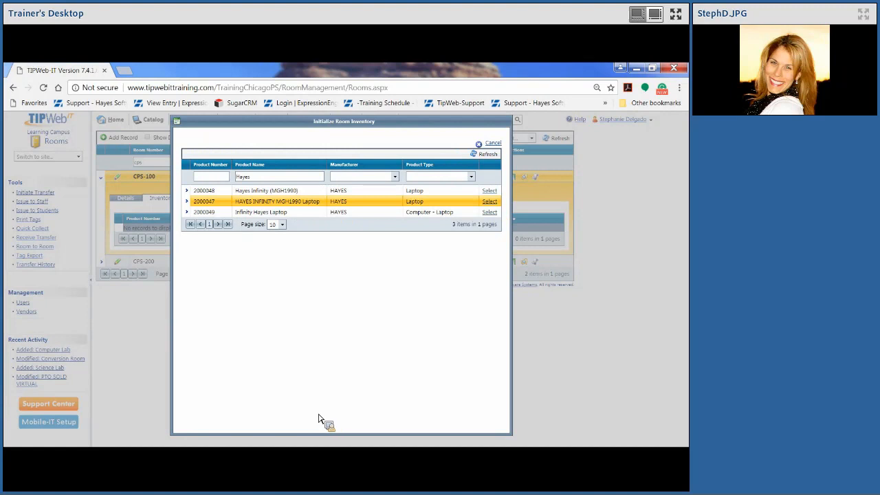
double_click(251, 201)
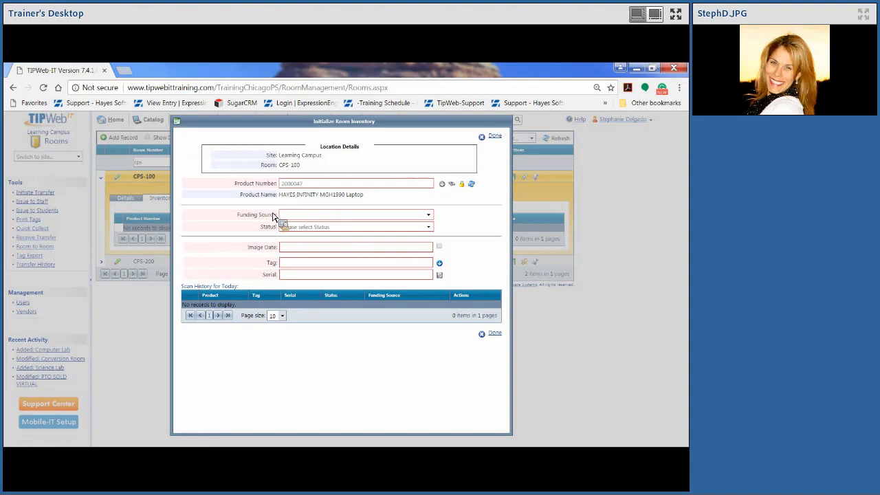
- Set the laptop's funding source to District and its status to Available
left_click(429, 216)
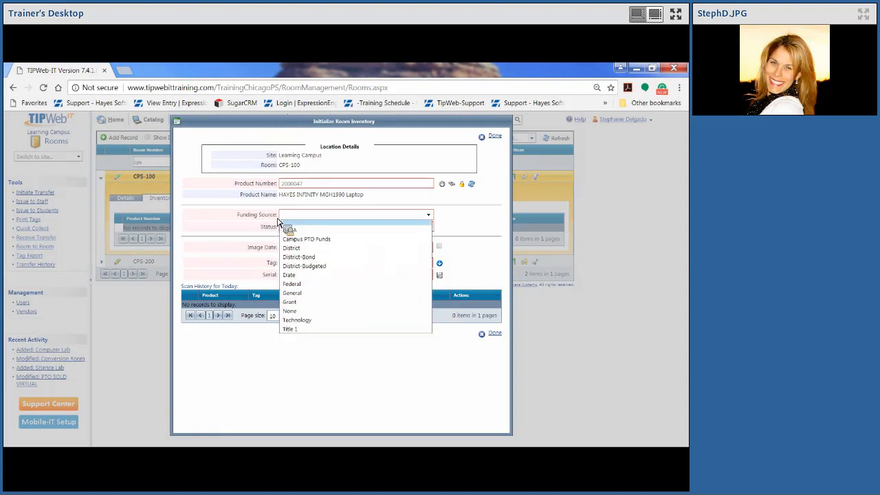
left_click(292, 248)
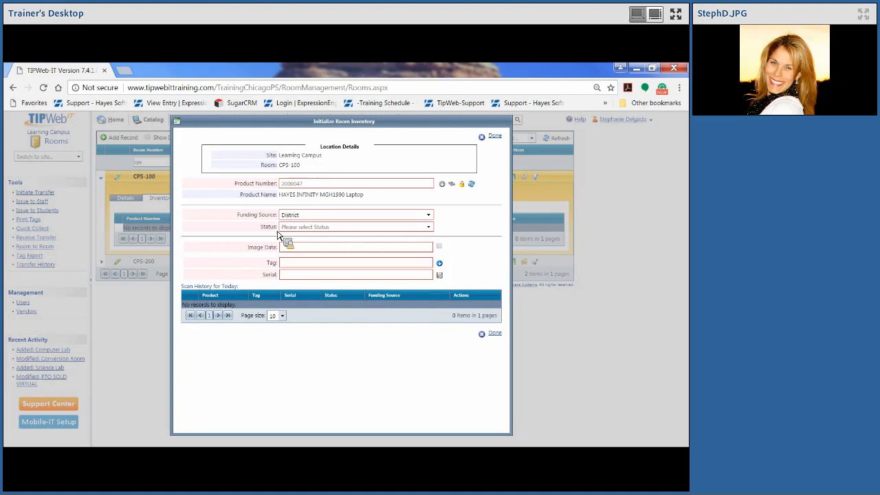
left_click(429, 228)
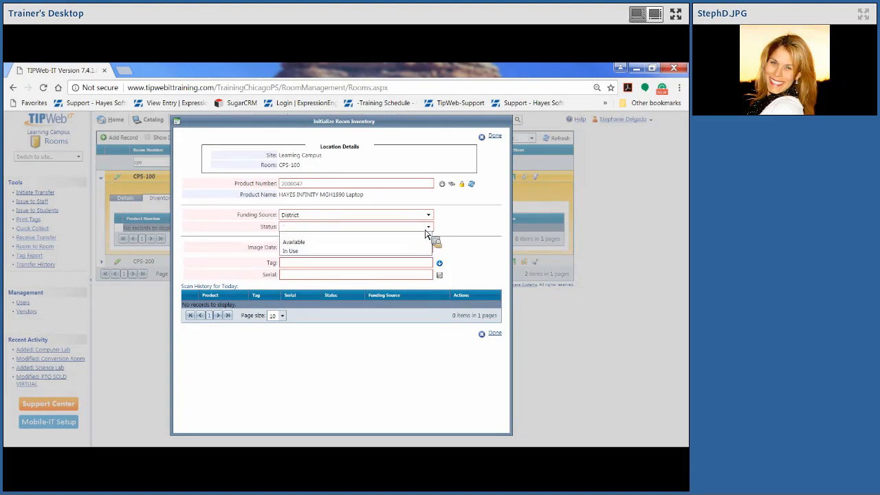
left_click(377, 242)
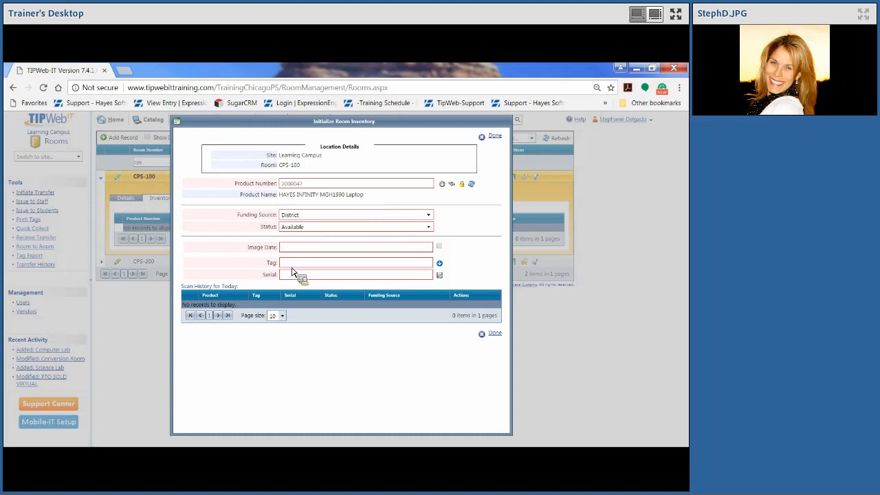
- Enter 11/28/17 as the image date and have it remembered for the following scans
double_click(259, 257)
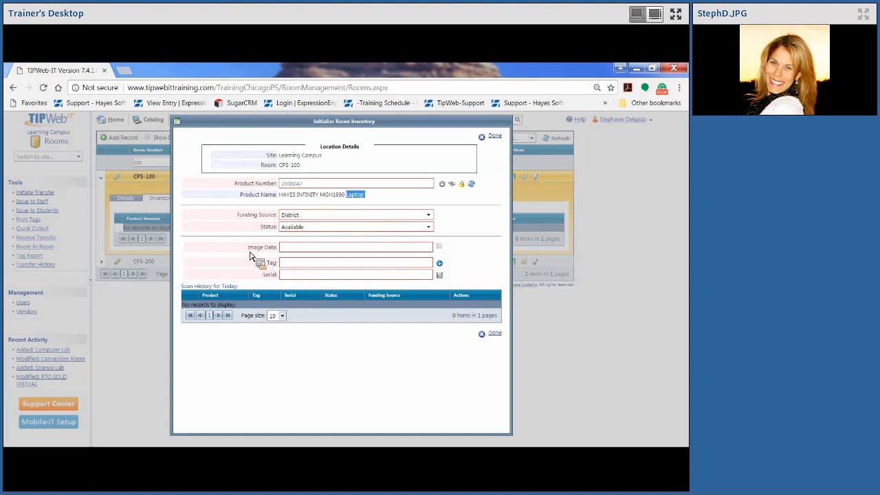
left_click(288, 249)
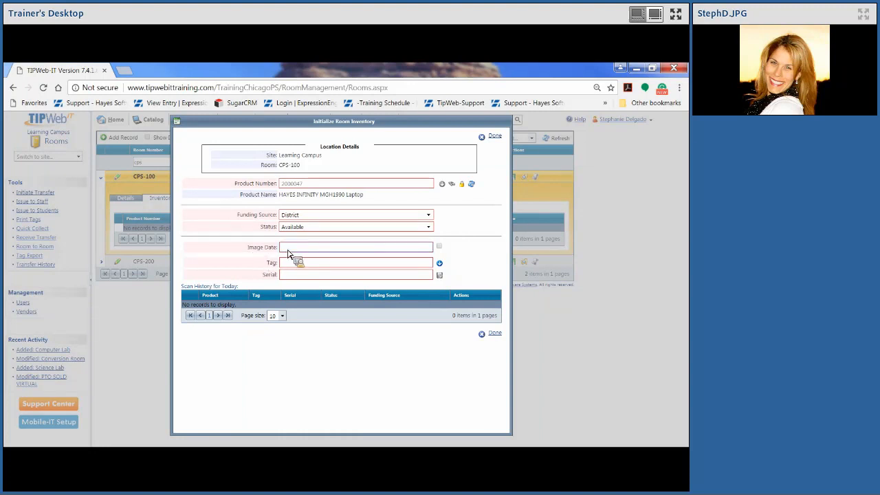
type("11/28/17")
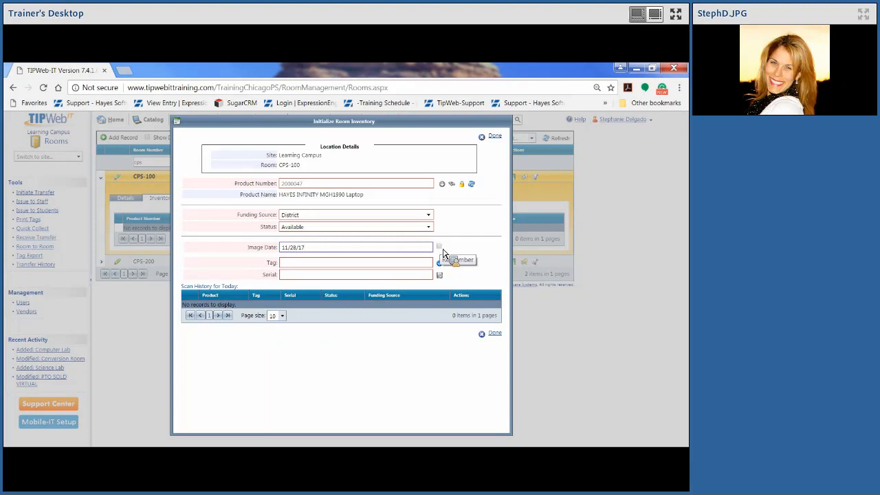
left_click(439, 246)
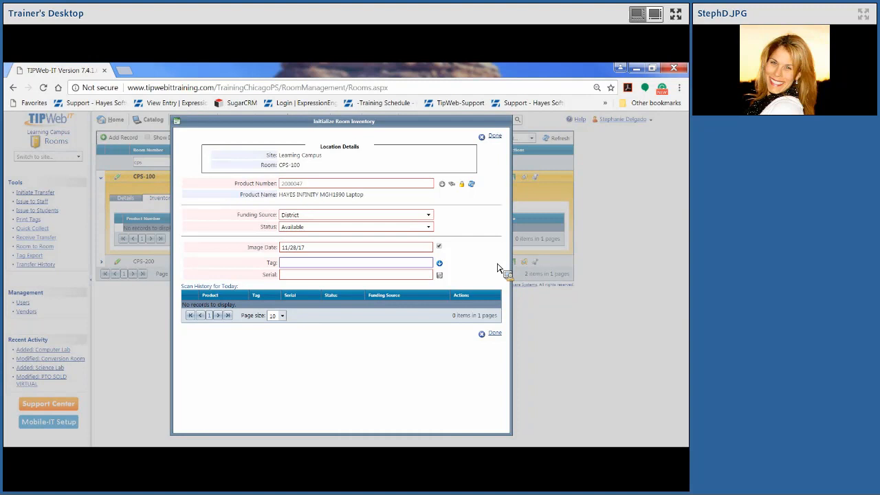
- Add a laptop to the room inventory with tag T4483 and serial T4483
type("T4483")
key("Return")
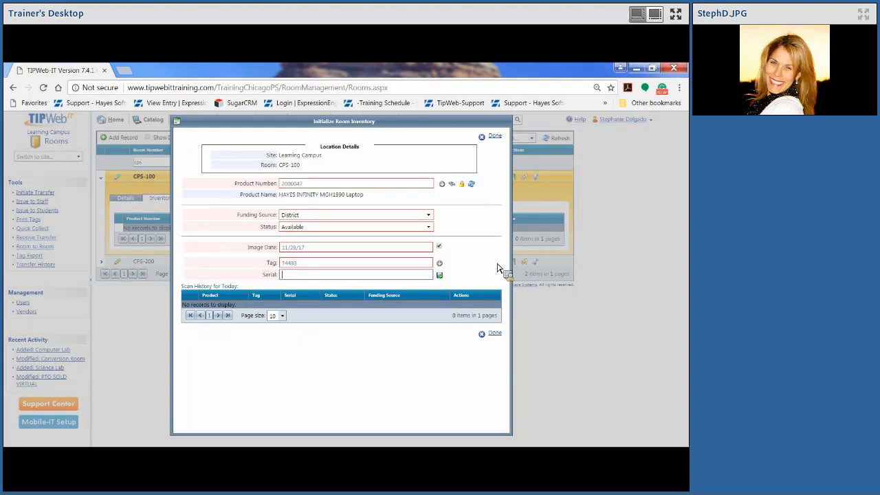
type("T4483")
key("Return")
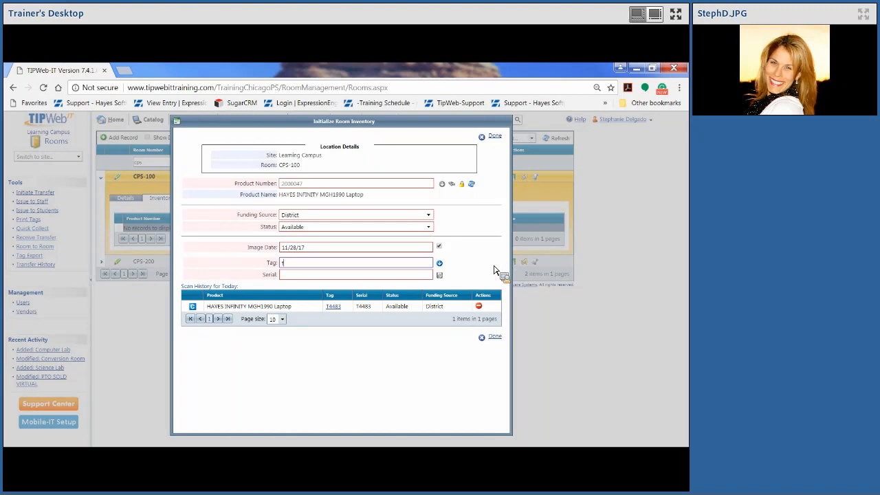
- Add a second laptop with tag t4479 and serial t4479, save it, and finish the inventory initialization
type("t4479")
left_click(294, 278)
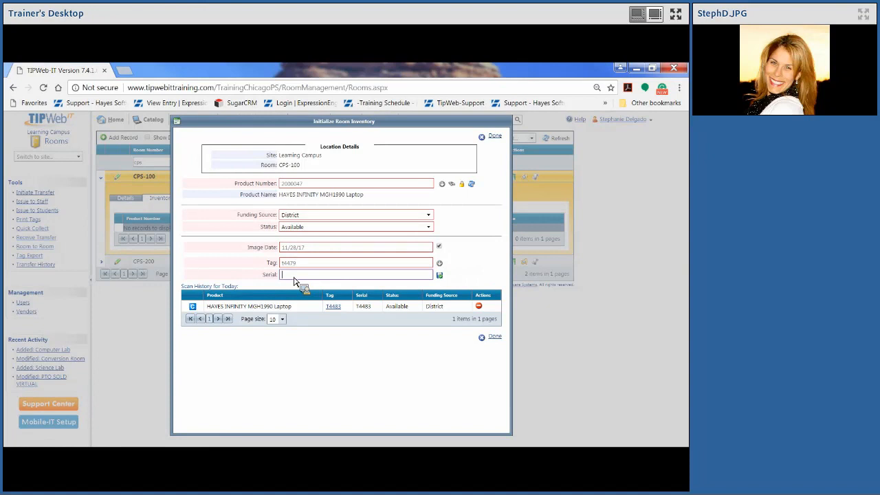
type("t4479")
left_click(441, 279)
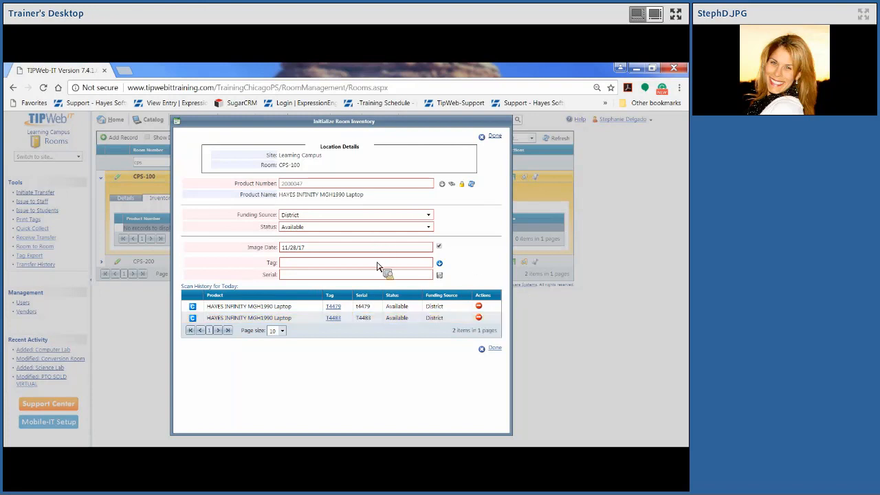
left_click(497, 137)
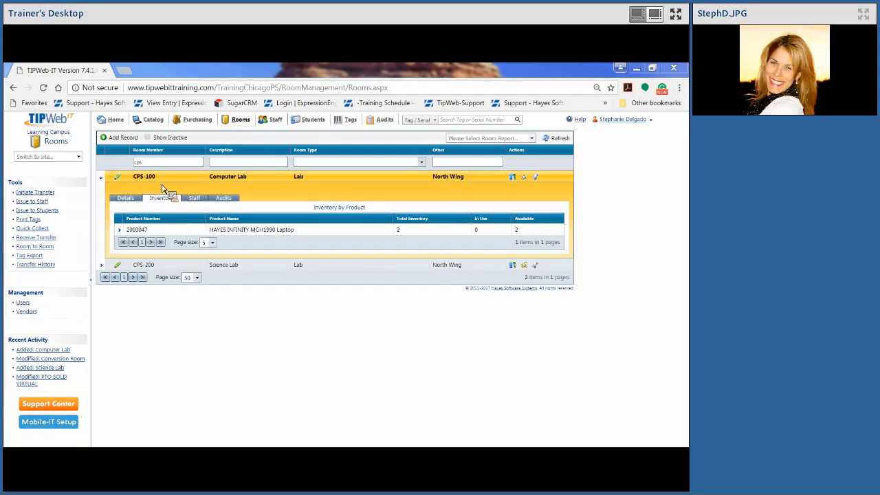
- Expand the laptop product in room CPS-100, start a room transfer for tag T4479, and choose CPS-200 as the destination
left_click(120, 230)
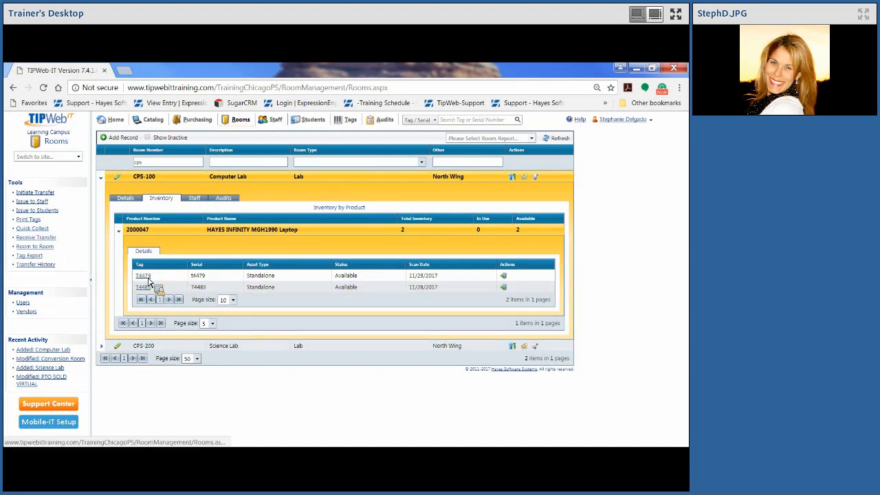
left_click(505, 279)
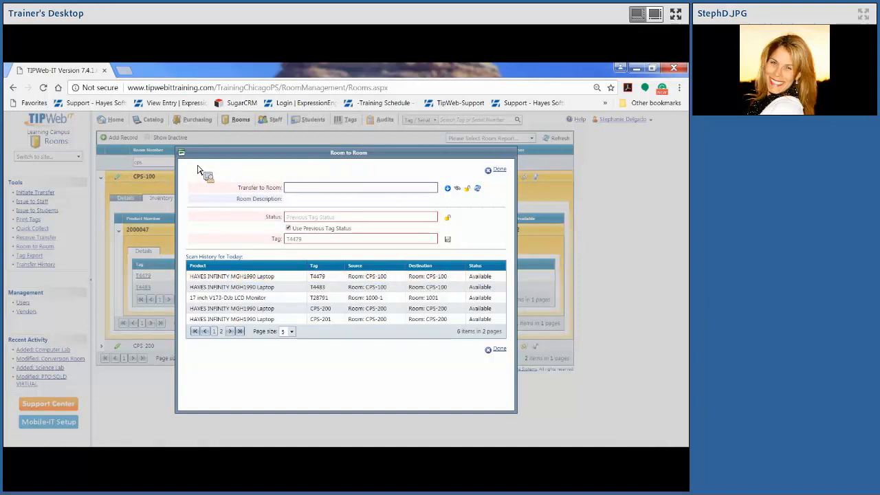
left_click(458, 188)
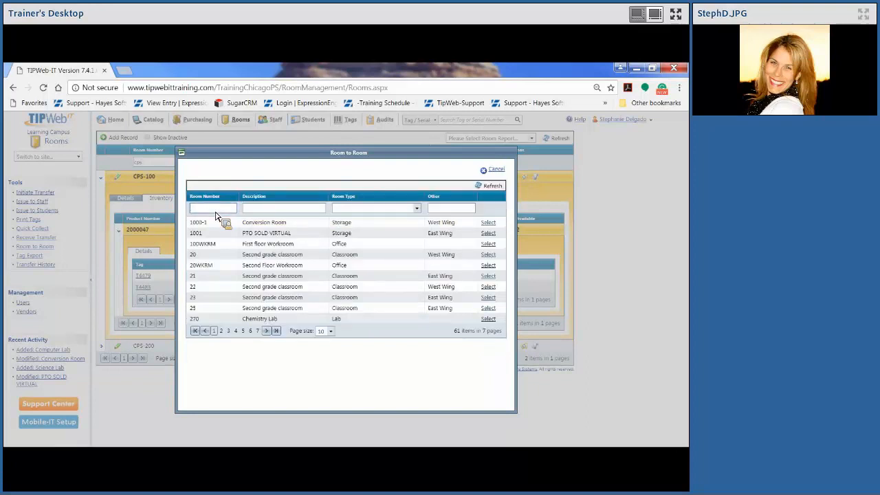
type("4")
key("Return")
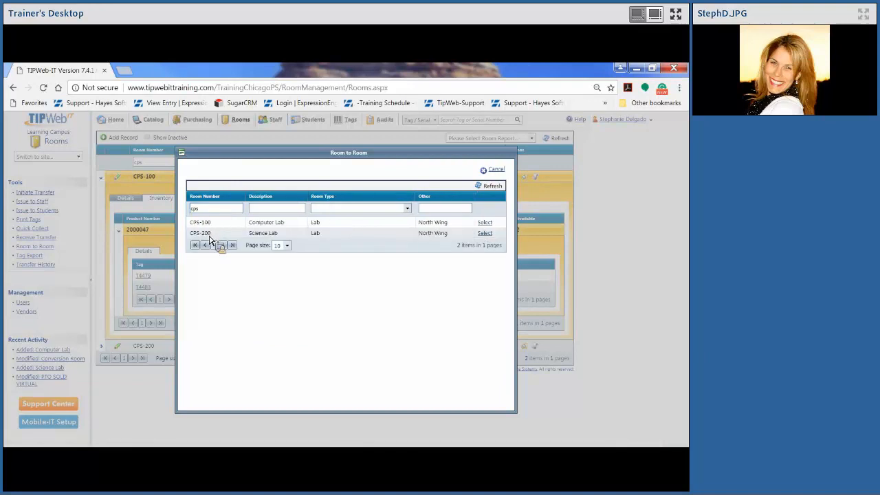
left_click(485, 234)
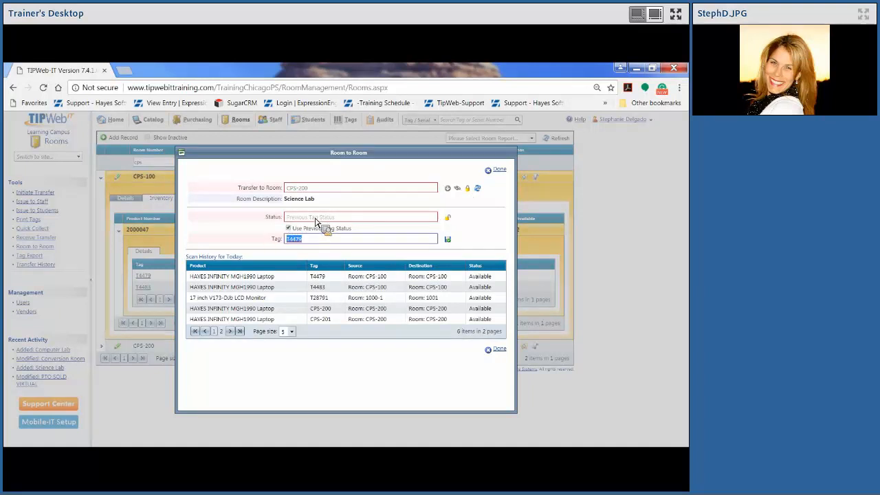
- Turn off the previous tag status, set the status to In Use, and save the transfer of tag T4479
left_click(294, 239)
triple_click(313, 217)
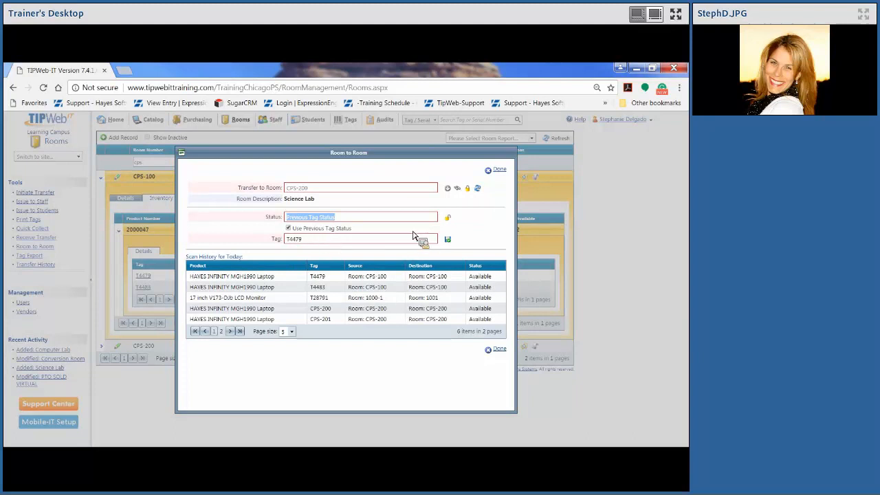
left_click(288, 228)
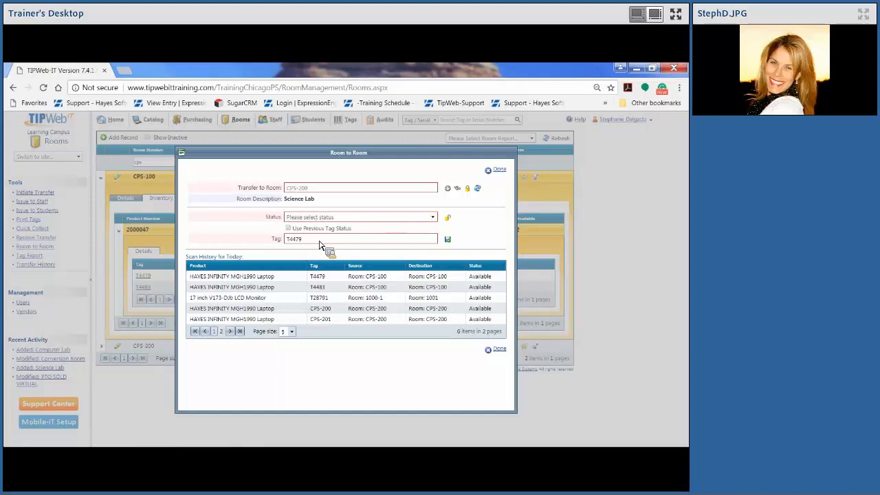
left_click(321, 218)
key("Down")
key("Down")
key("Down")
key("Down")
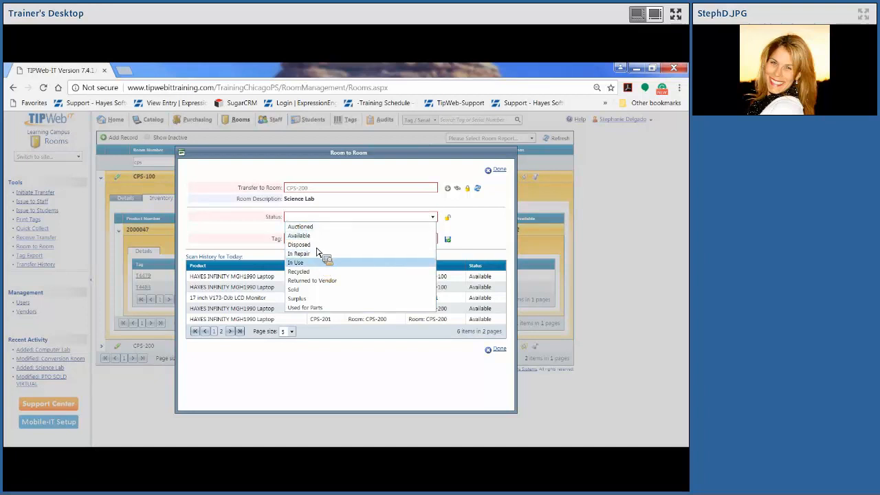
key("Return")
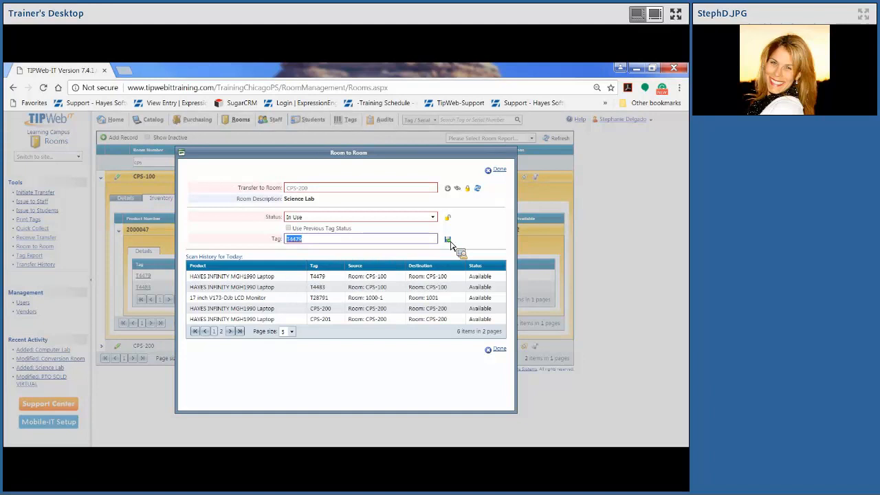
left_click(431, 256)
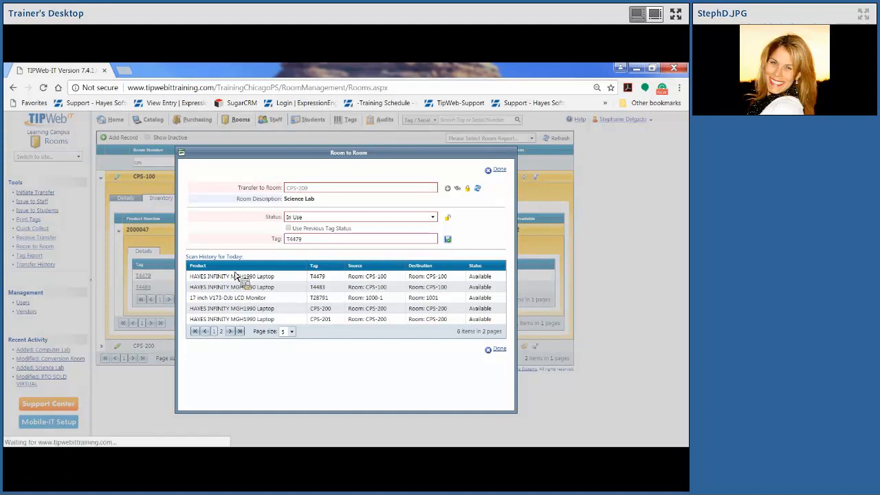
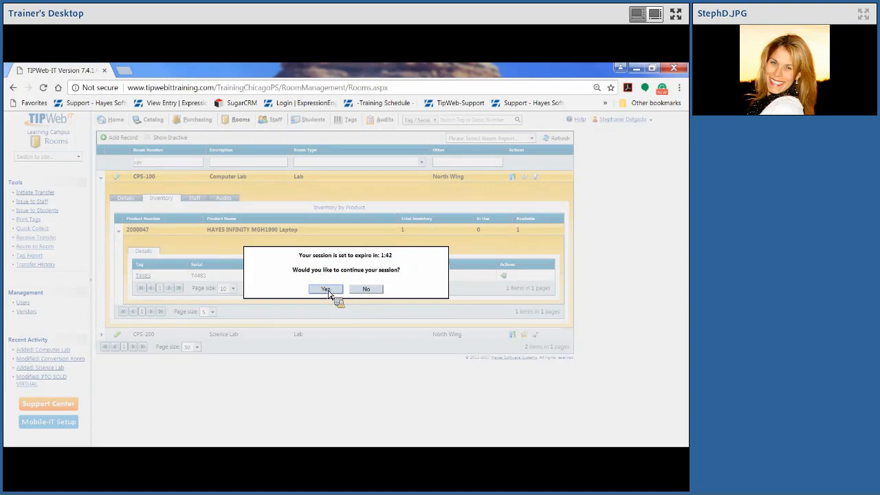
- Continue the session and transfer tag T4483 from CPS-100 to room CPS-200, keeping its previous tag status
left_click(326, 290)
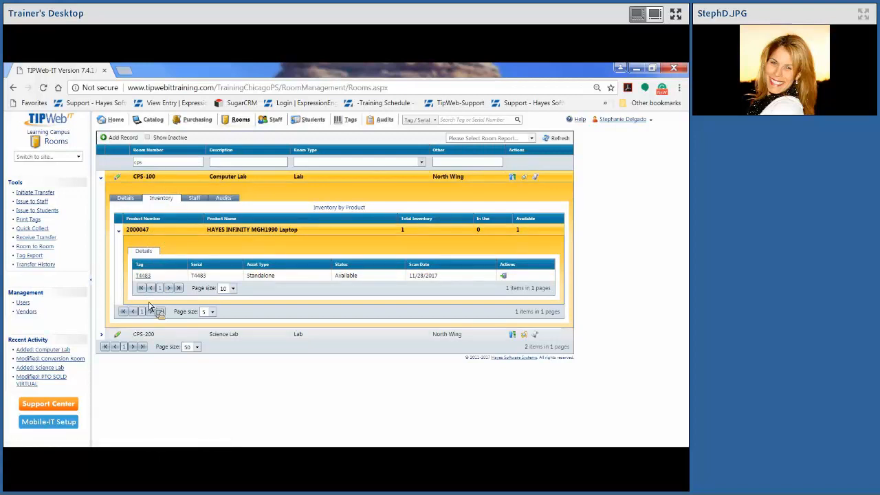
left_click(504, 277)
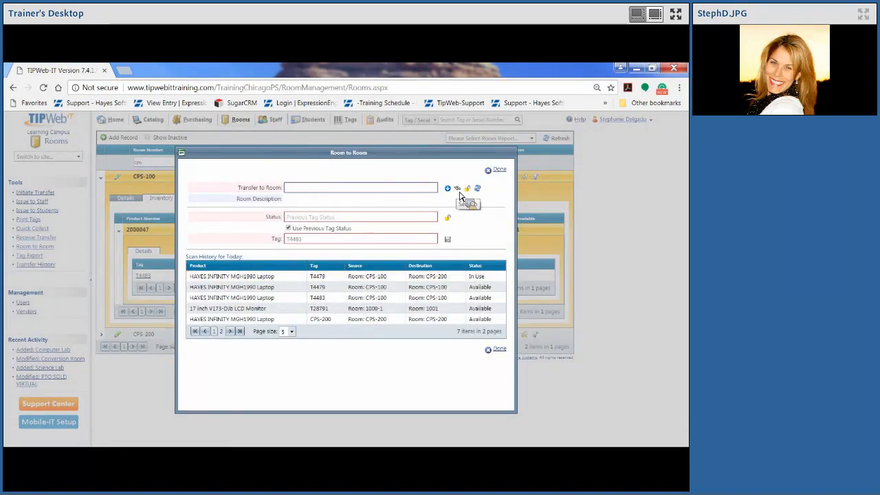
left_click(461, 193)
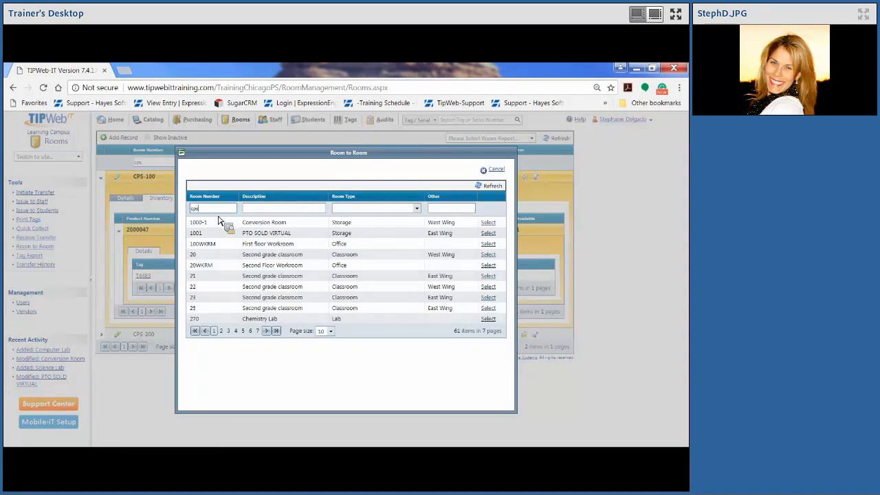
key("Return")
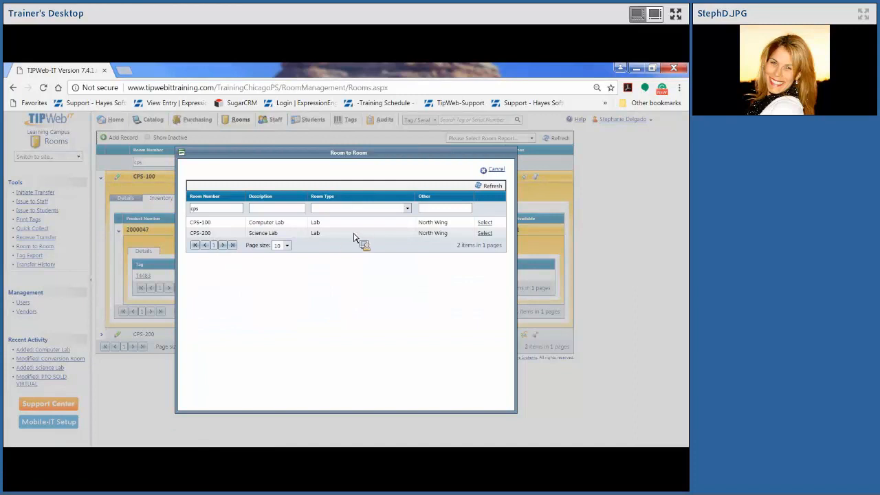
left_click(485, 234)
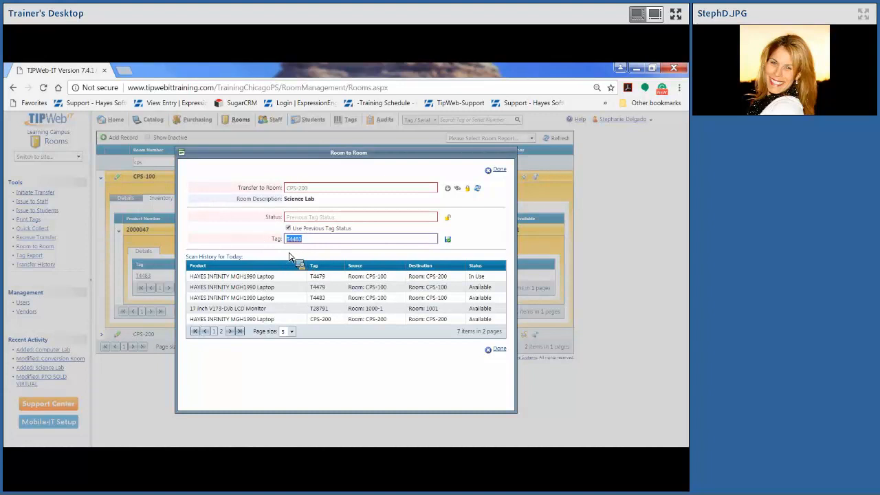
left_click(449, 241)
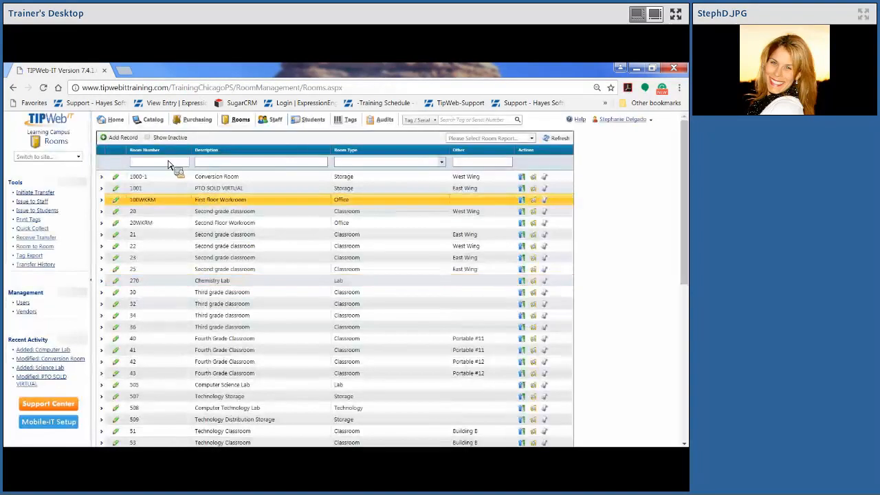
- Filter the rooms by number "cps" and expand room CPS-200 to check its laptop tags
type("cps")
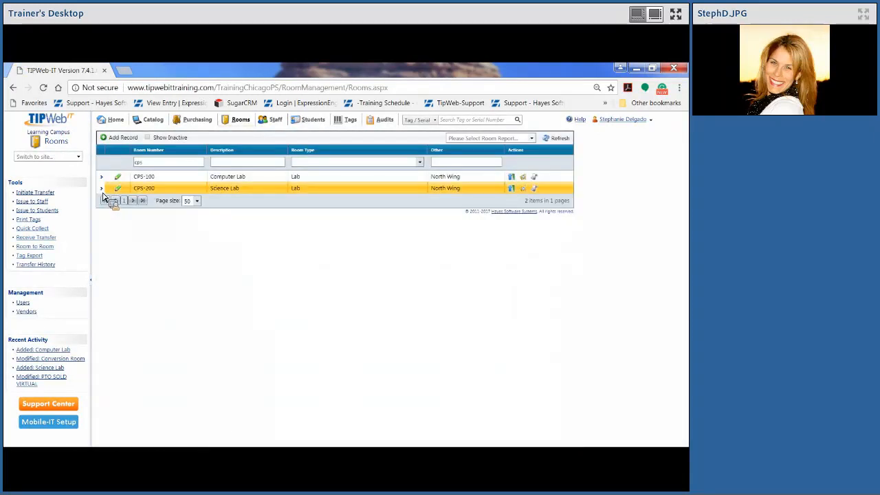
left_click(102, 189)
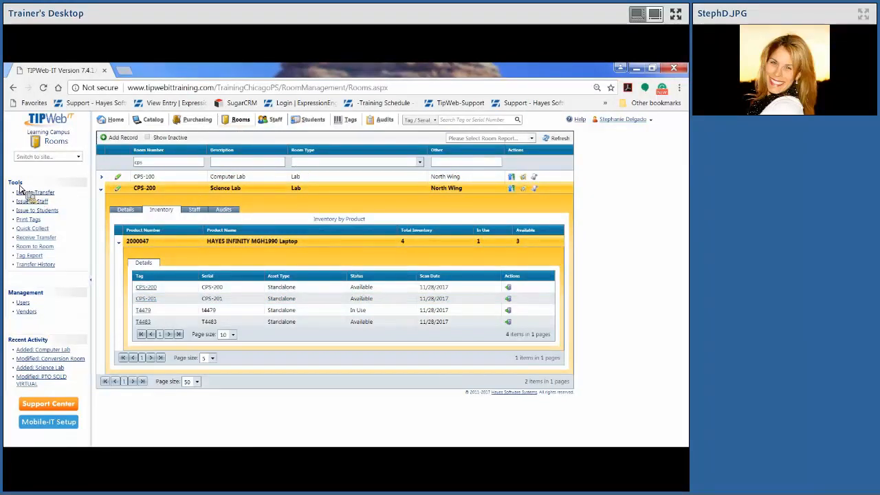
- Start a room-to-room transfer, choose room 1001 (PTO SOLD VIRTUAL) as the destination, and transfer tag T4483 with status Available
left_click(43, 248)
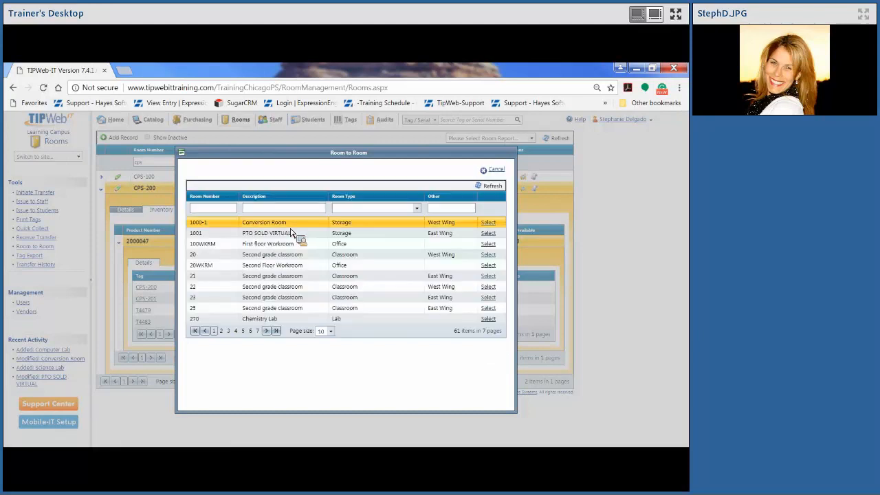
left_click(489, 235)
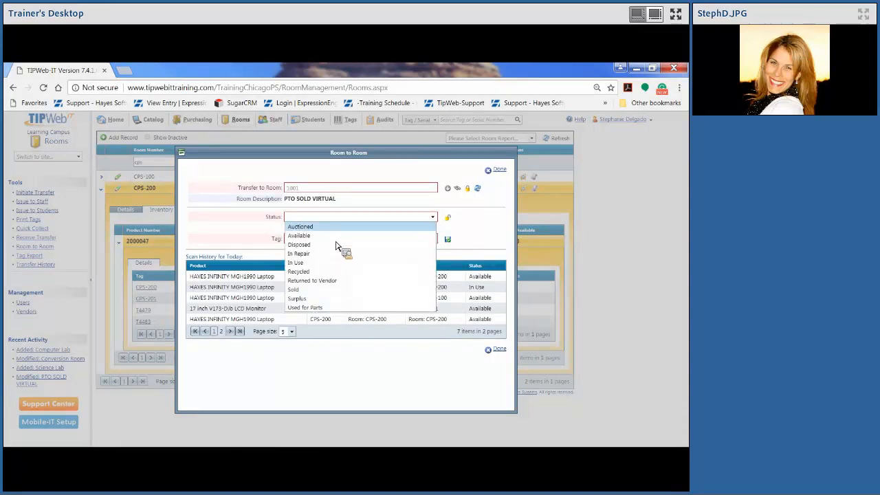
left_click(336, 240)
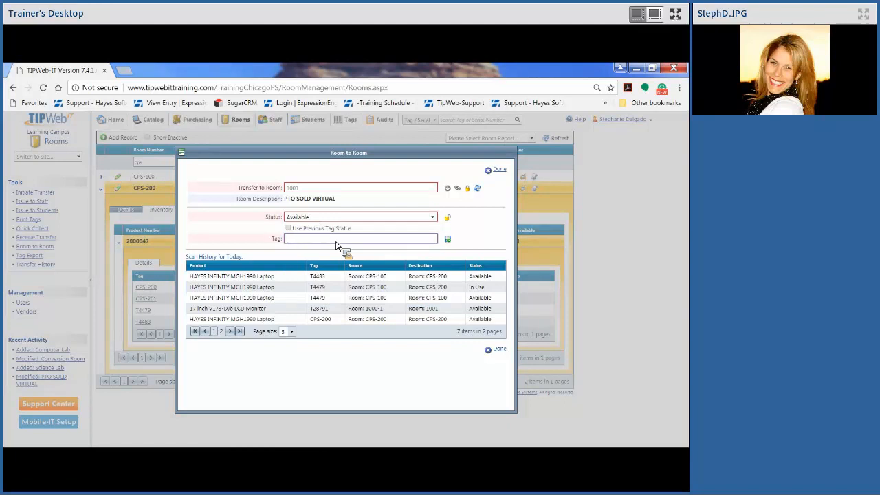
left_click(336, 242)
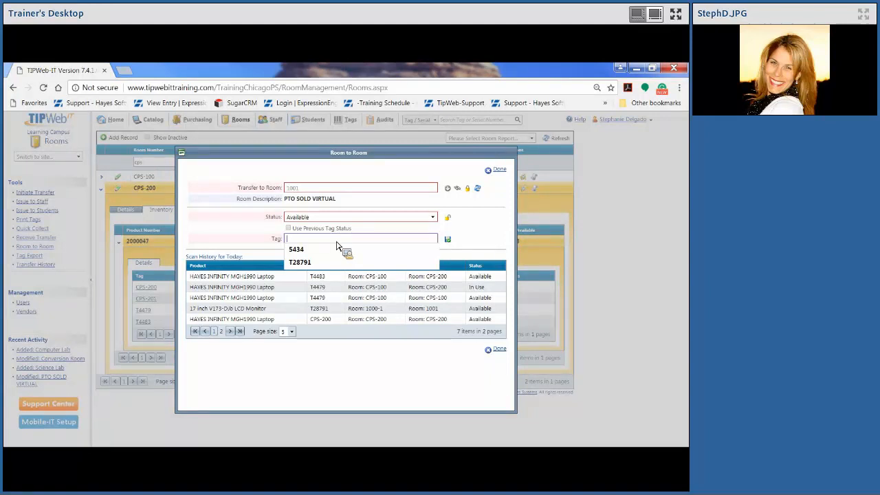
type("T4483")
key("Return")
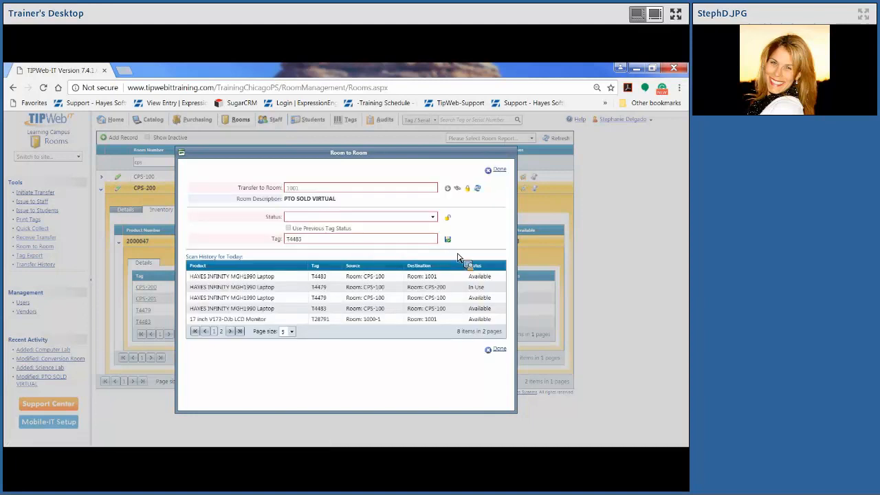
- Try to transfer tag T4483 to room 1001 again with status Available
left_click(240, 279)
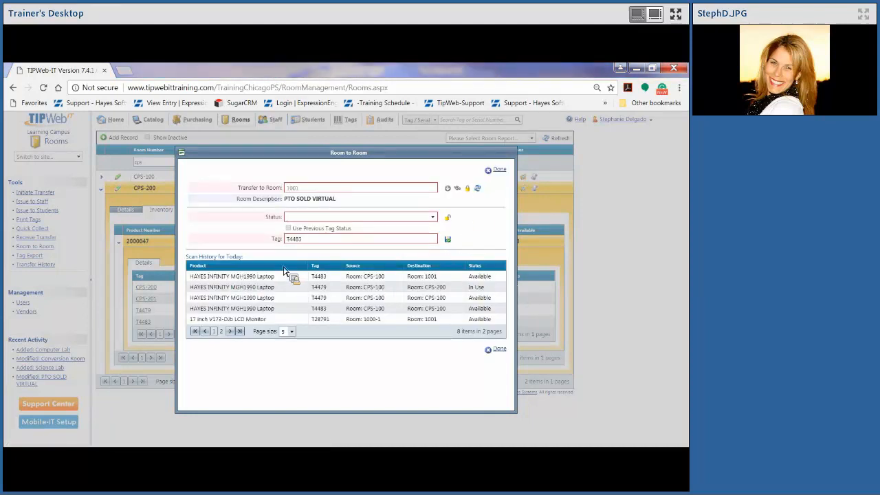
left_click(447, 241)
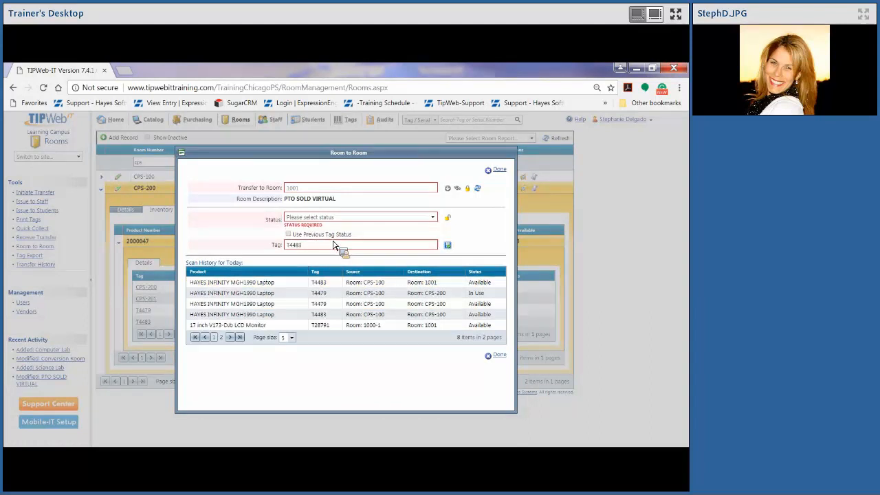
left_click(311, 218)
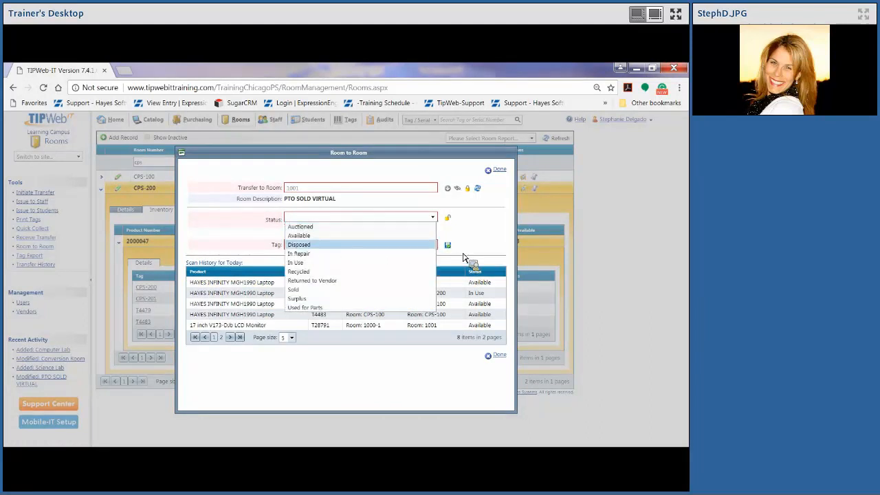
key("Tab")
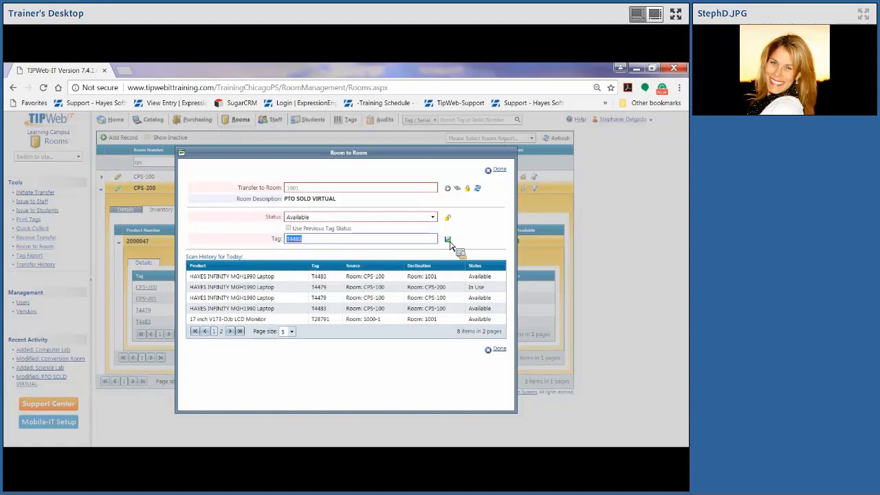
left_click(448, 240)
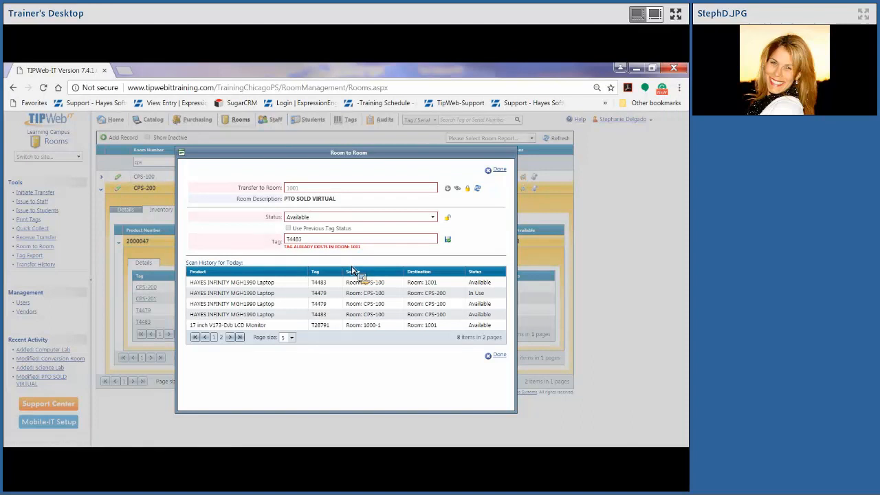
left_click(315, 286)
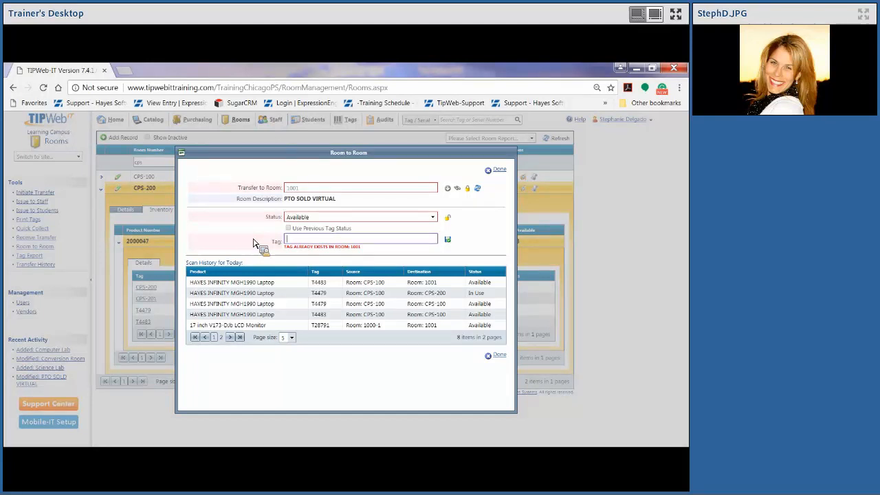
type("T4483")
key("Return")
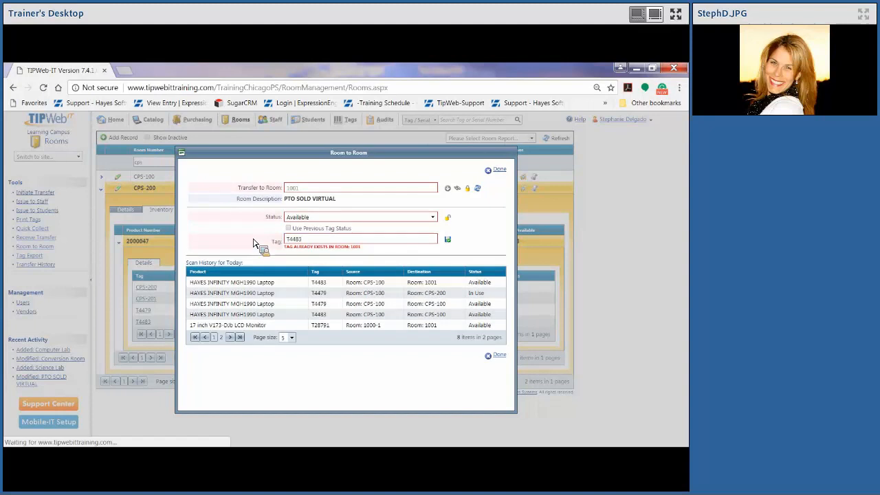
- Replace the entered tag with T4479, transfer it to room 1001 with status Available, and finish the transfer session
left_click_drag(315, 249, 300, 236)
double_click(300, 236)
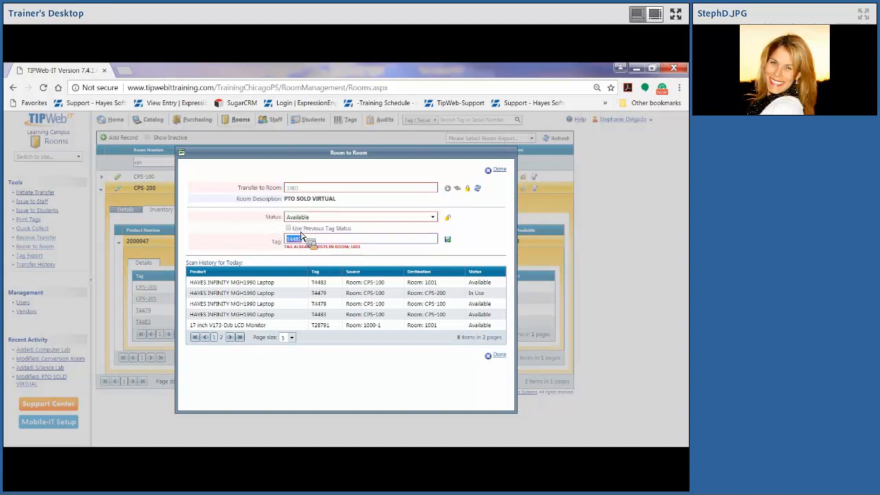
key("BackSpace")
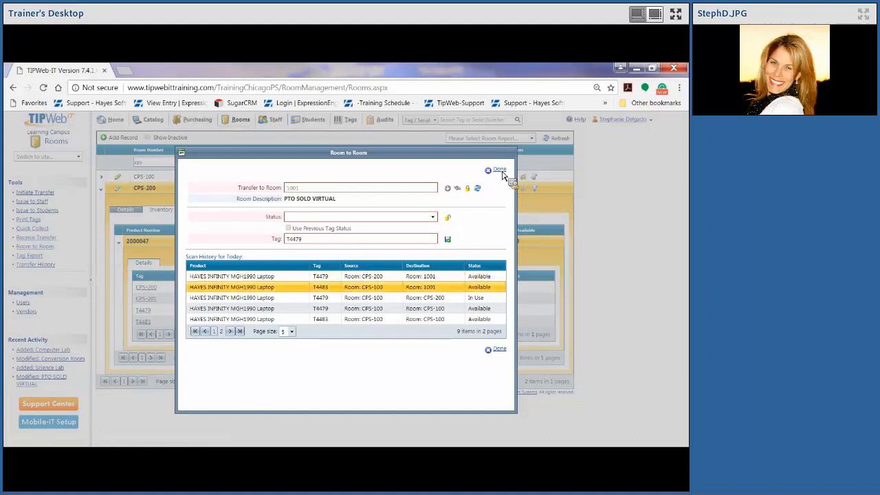
left_click(501, 171)
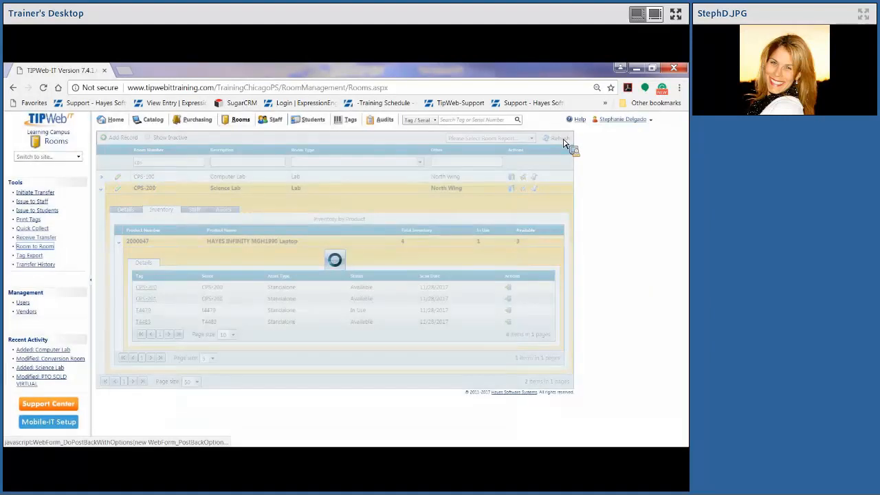
- Refresh the room list and check the inventory of rooms 1000-1 and 1001, including the laptop tags in 1001
left_click(563, 140)
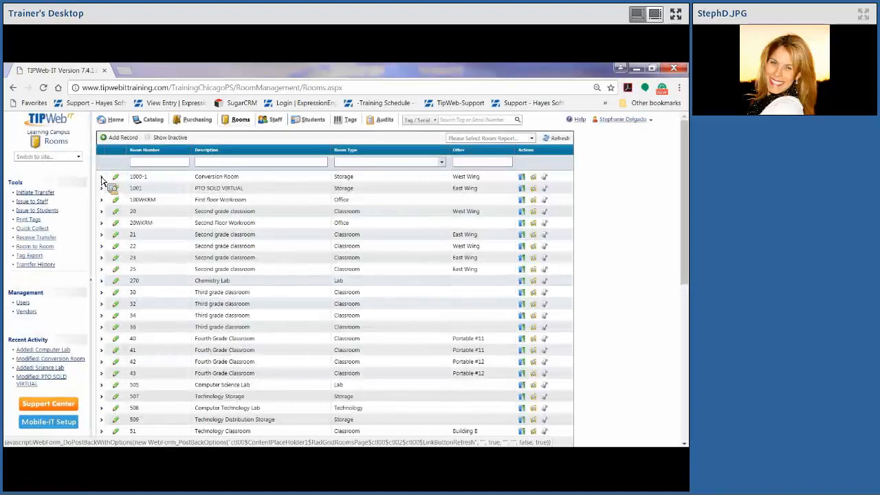
left_click(101, 180)
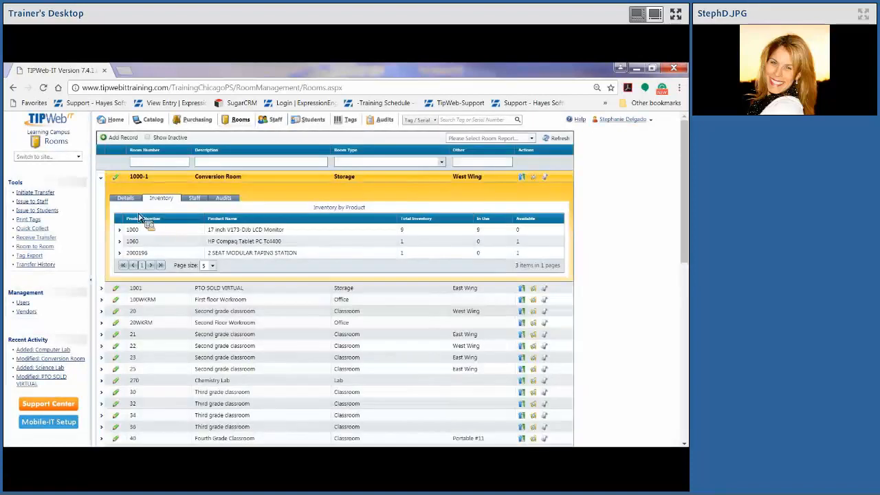
left_click(101, 179)
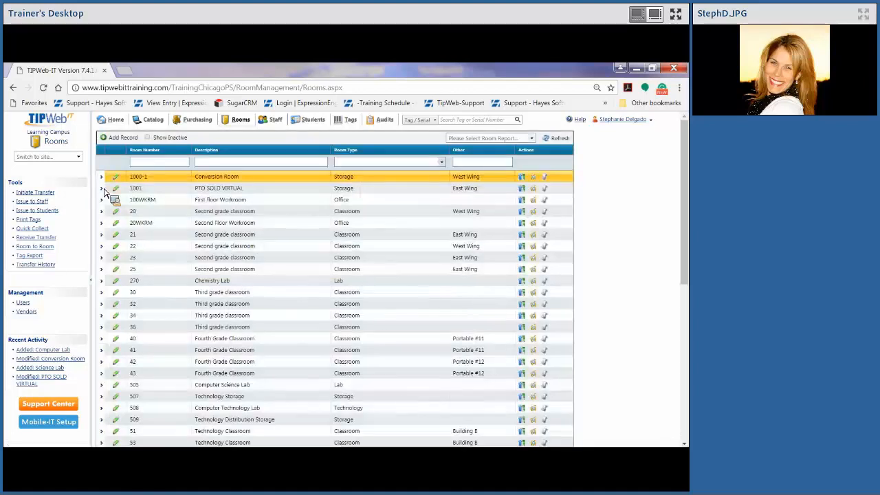
left_click(102, 189)
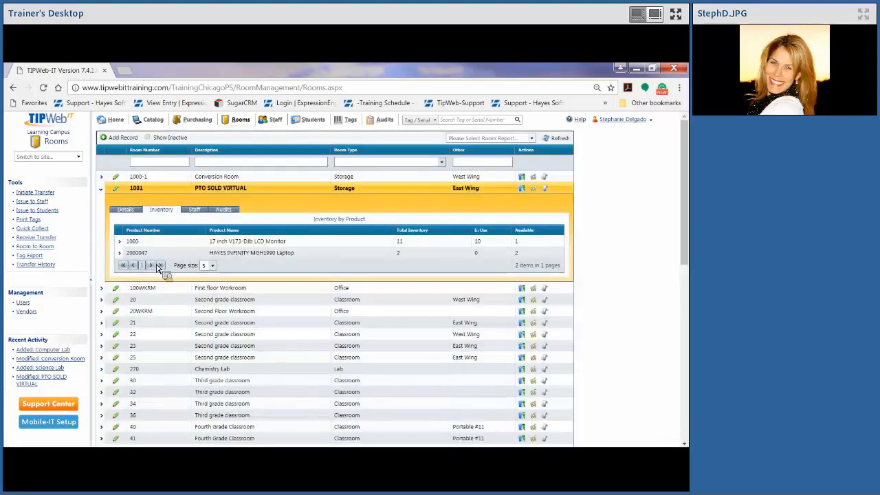
left_click(121, 254)
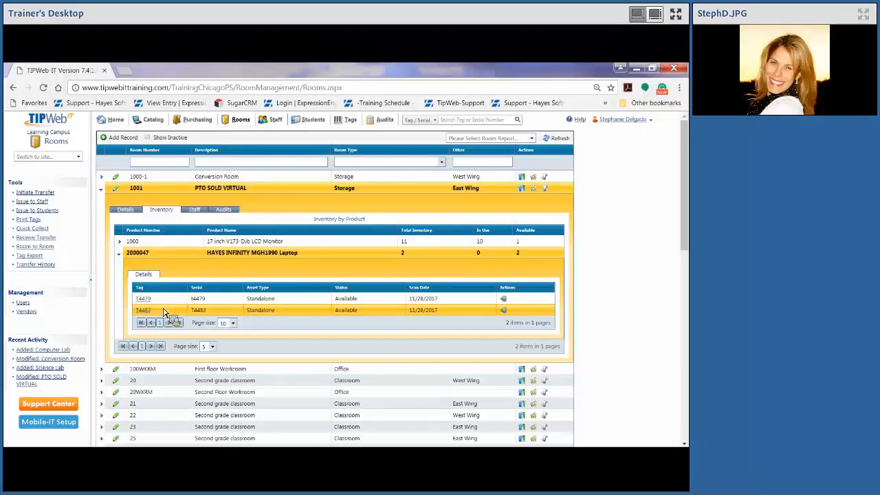
- Open the tag search and search for all tags in the Receiving room
left_click(350, 121)
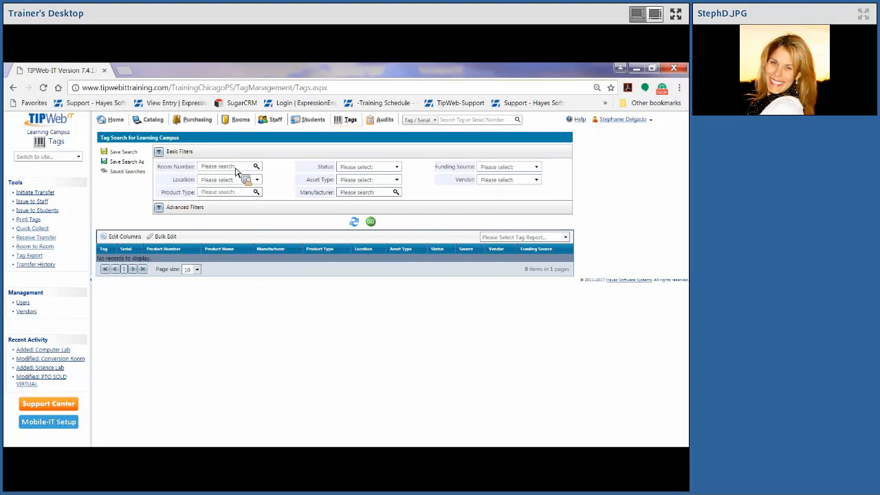
left_click(235, 192)
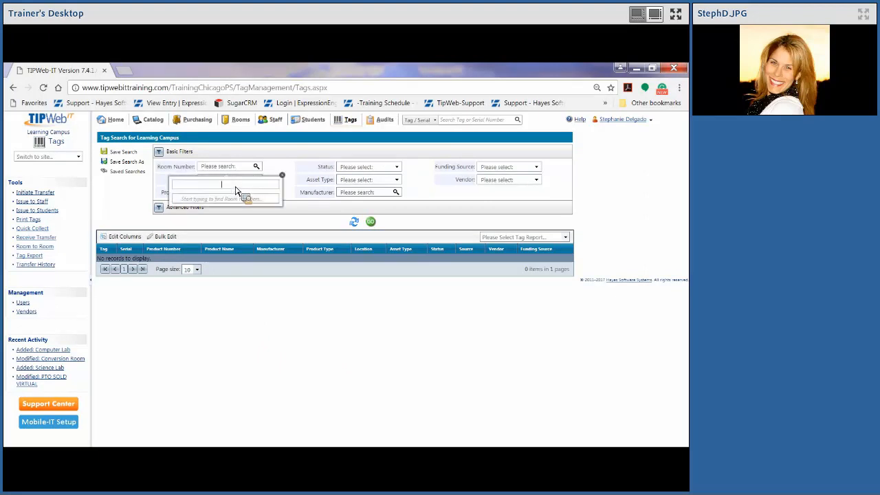
type("co")
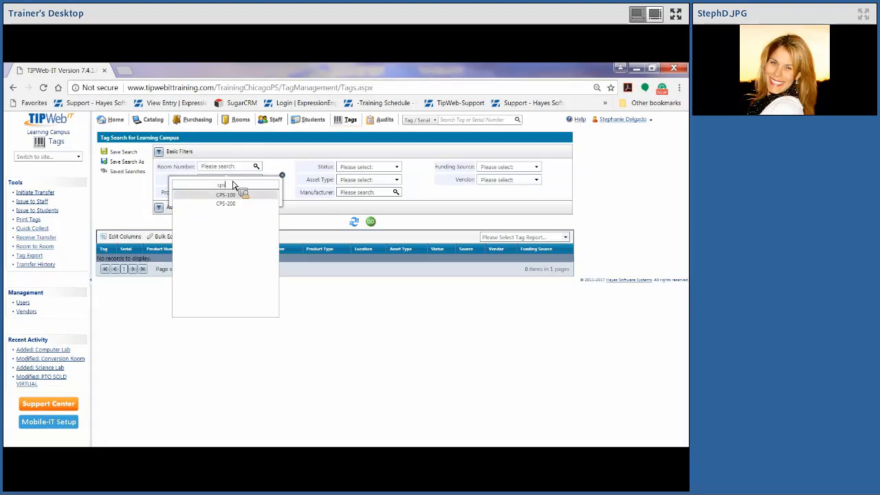
key("BackSpace")
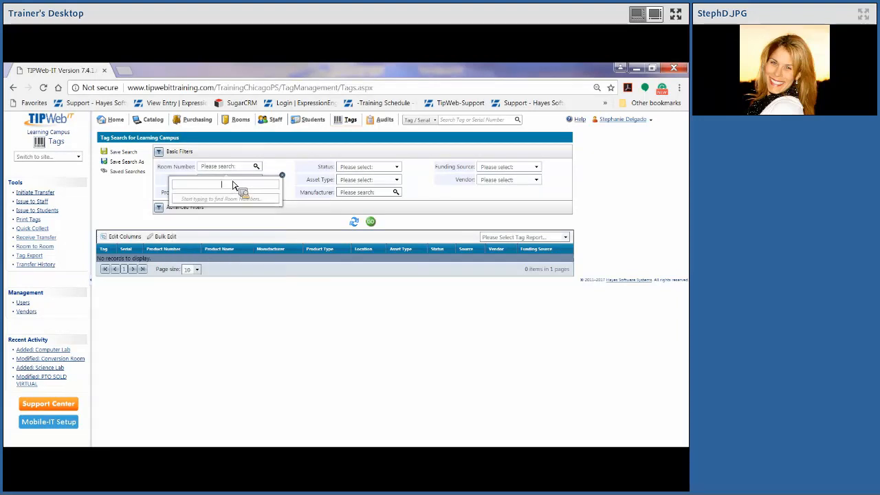
type("receiv")
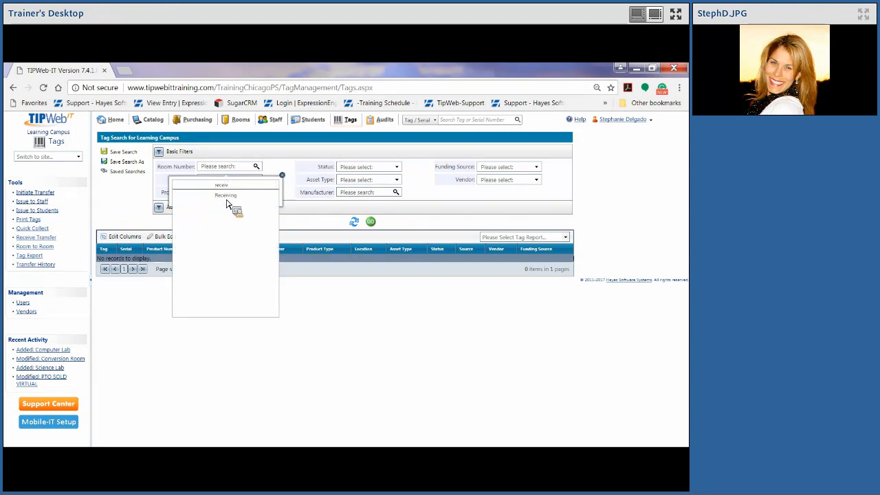
left_click(226, 199)
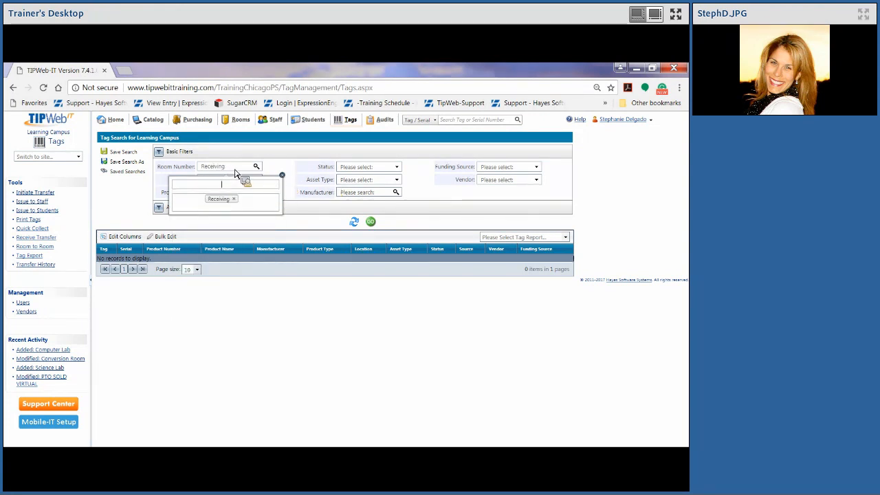
left_click(282, 174)
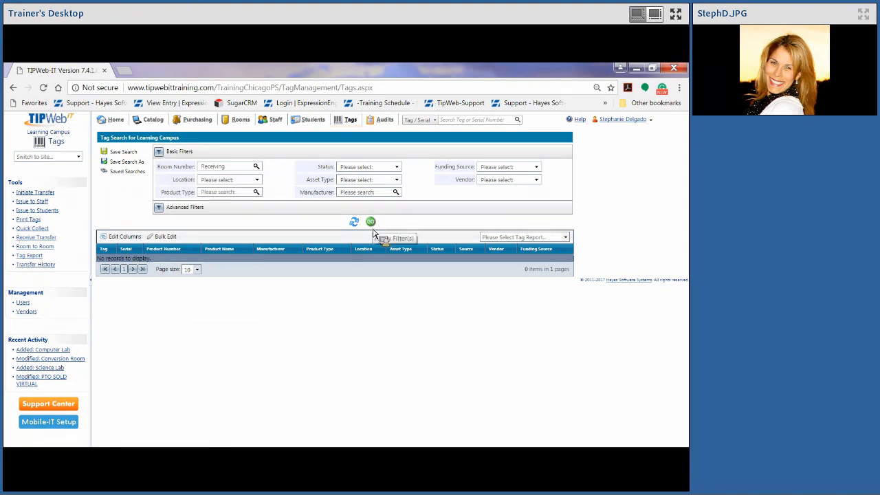
left_click(371, 224)
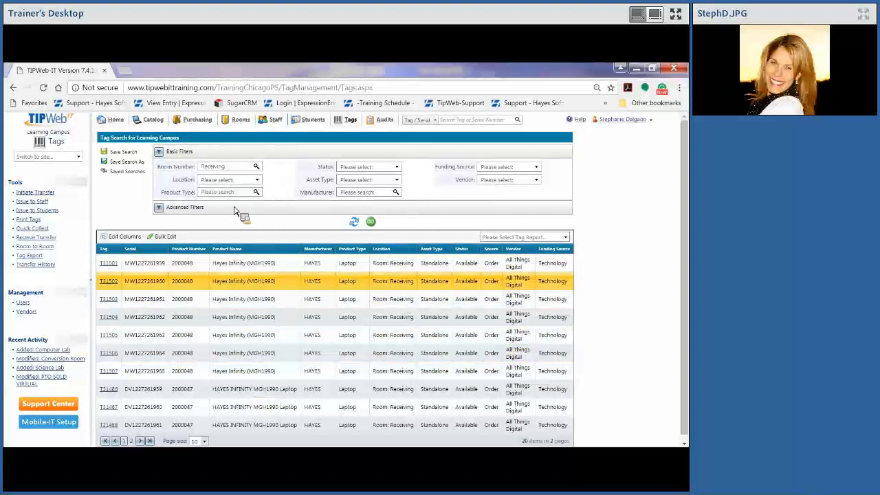
- Review the Location and Asset Type filter options and set the Status filter to Available
left_click(258, 180)
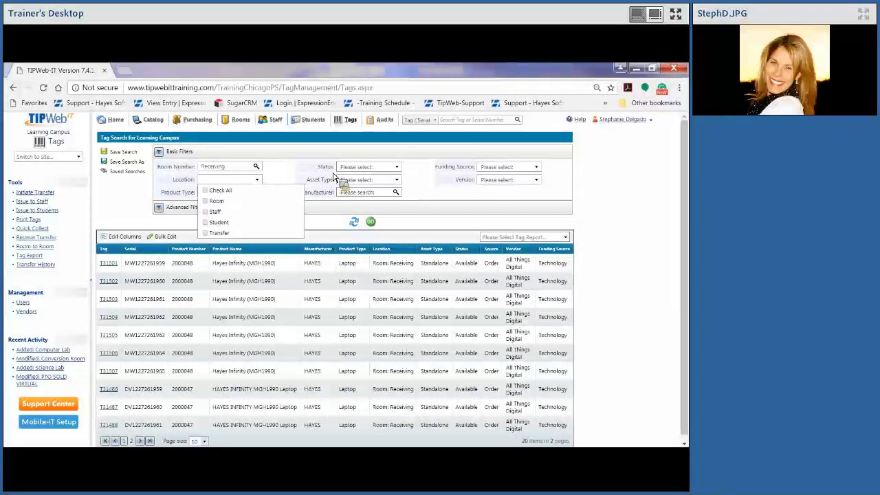
left_click(335, 176)
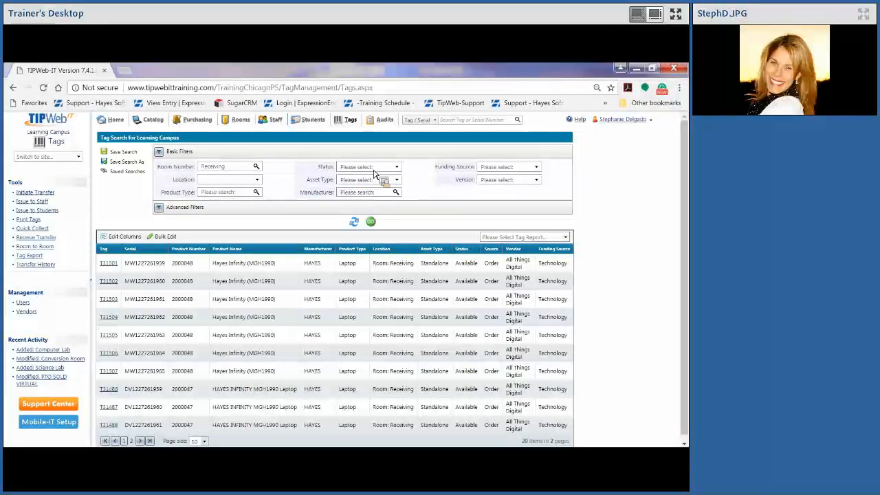
left_click(368, 166)
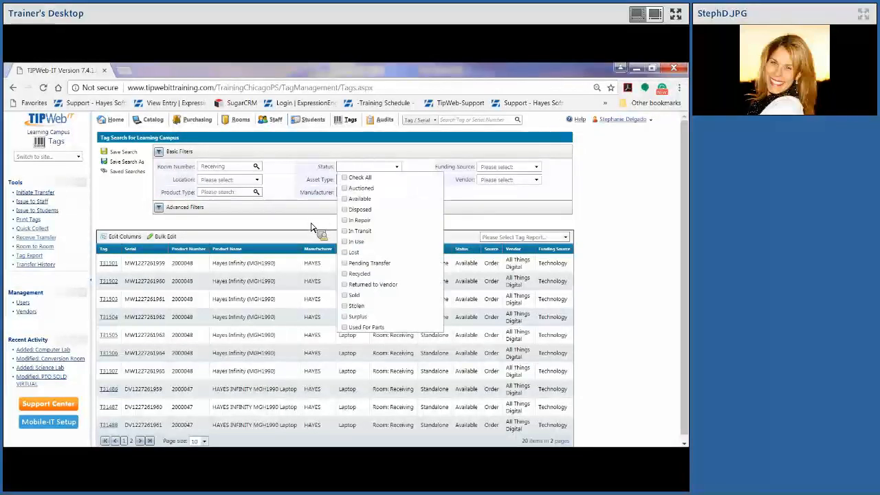
left_click(344, 199)
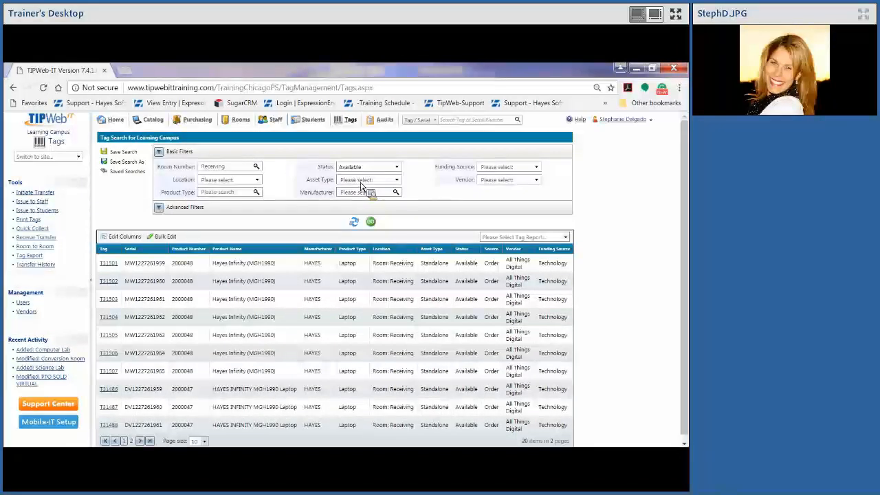
left_click(361, 182)
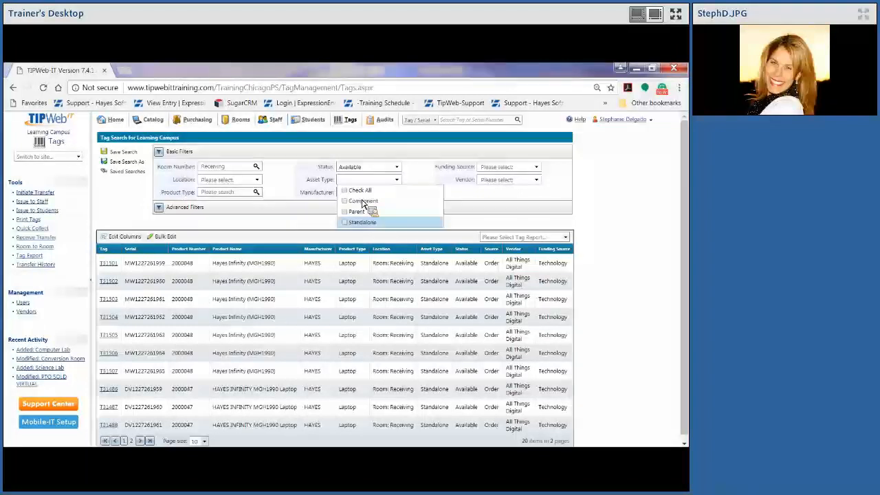
left_click(482, 173)
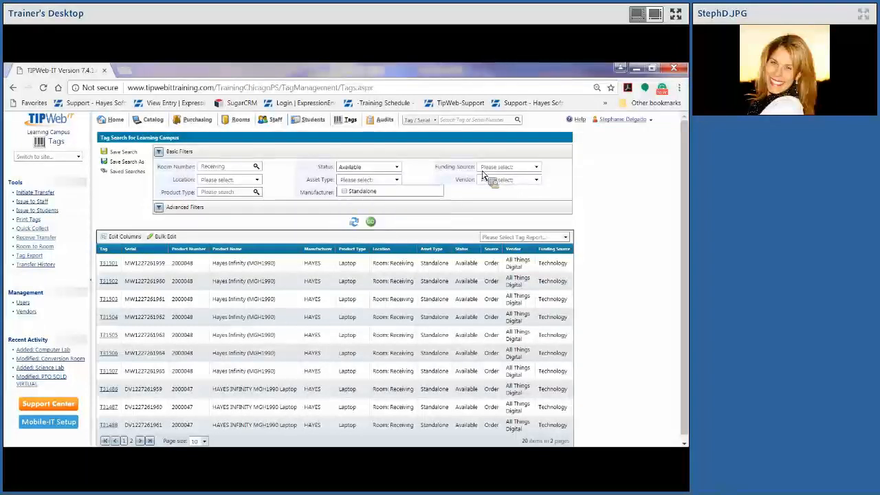
- List tags T31501, T31502 and T31503 in the advanced tag list, clear the basic filters and run the search
left_click(313, 209)
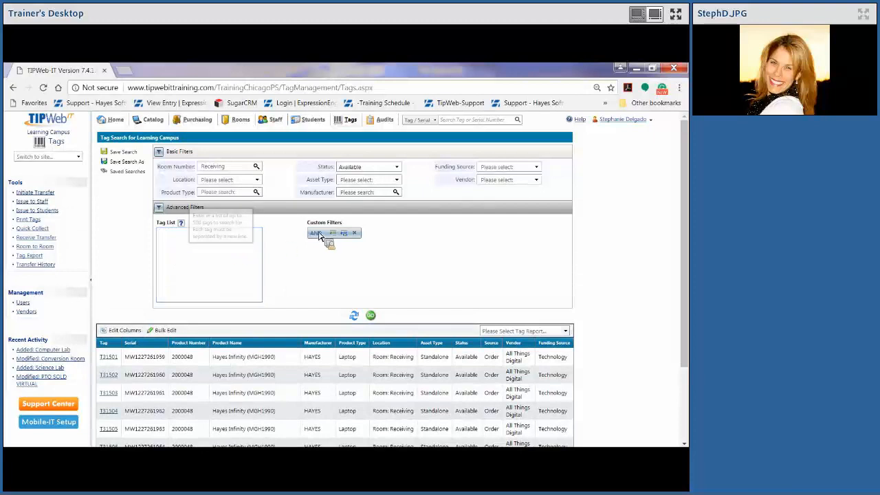
left_click_drag(334, 239, 199, 251)
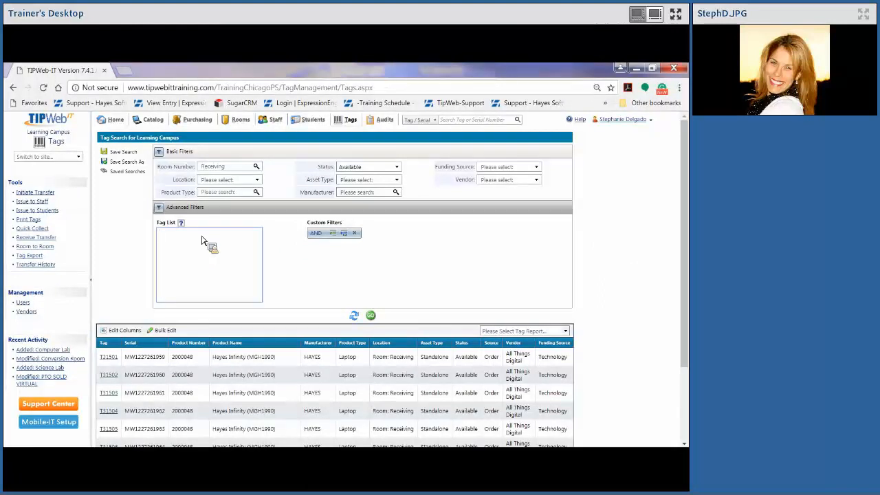
left_click_drag(202, 240, 176, 245)
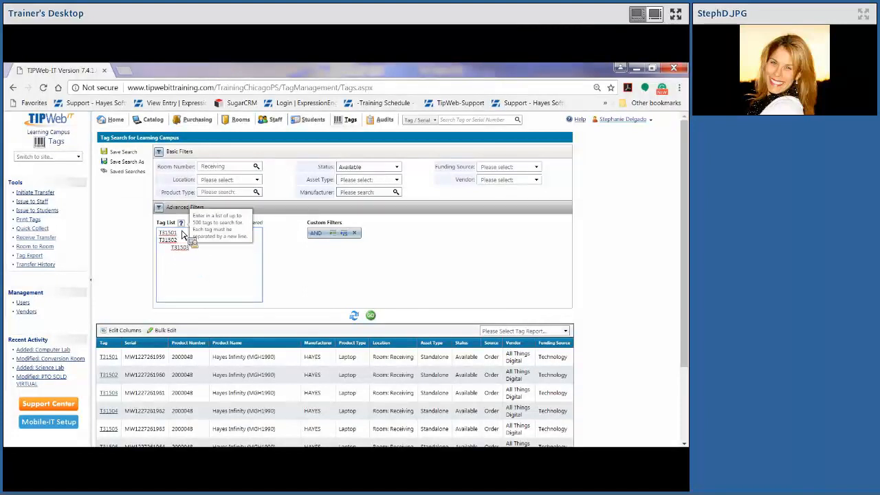
key("BackSpace")
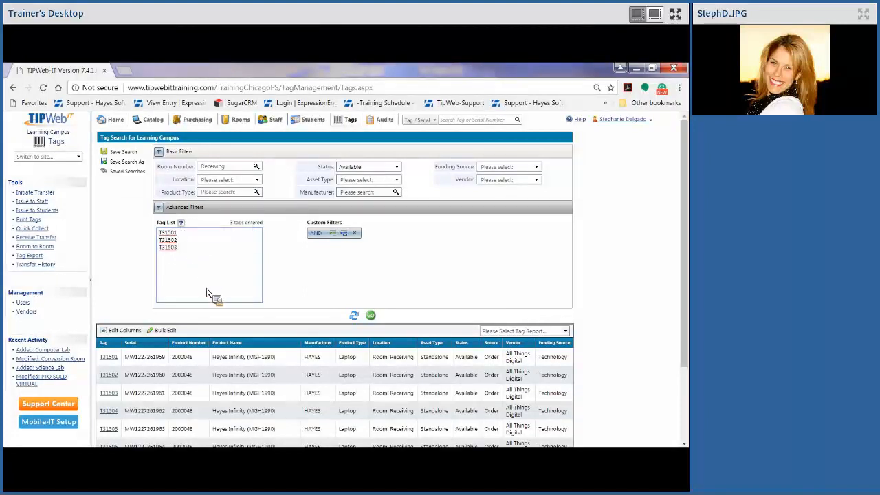
left_click(197, 253)
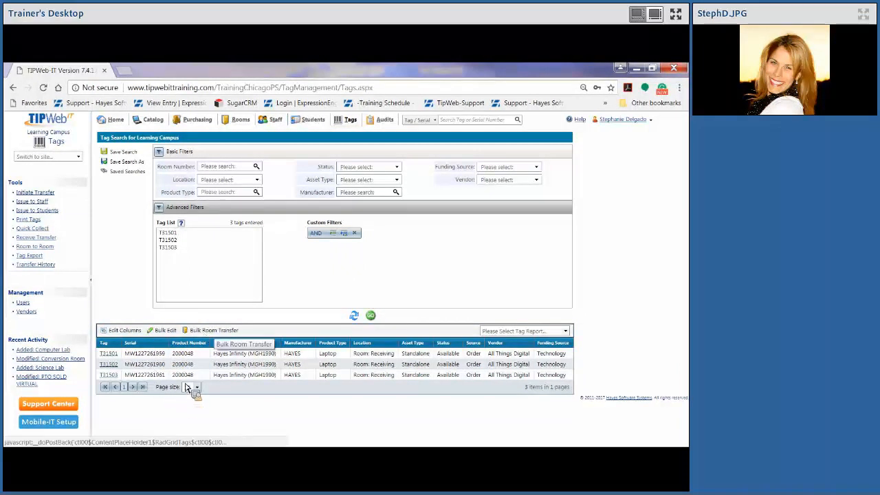
- Set up a bulk room transfer of the found tags to destination room CPS-100 with status In Use
left_click(227, 335)
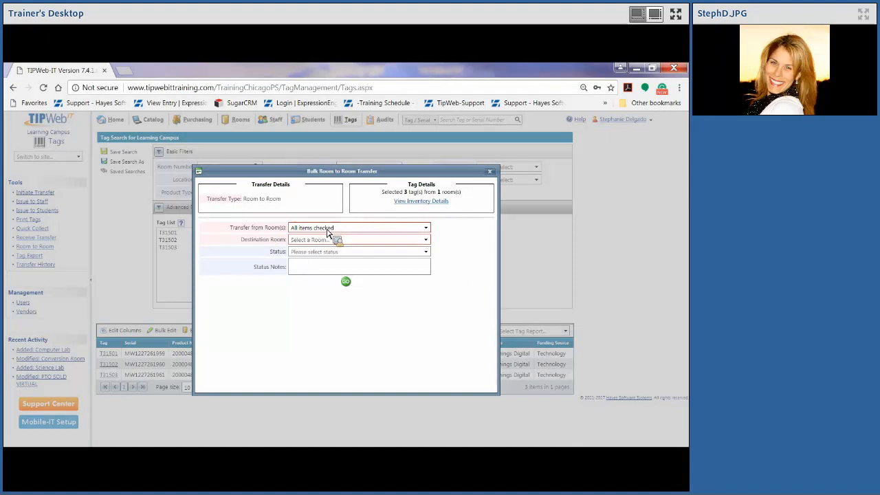
left_click(426, 227)
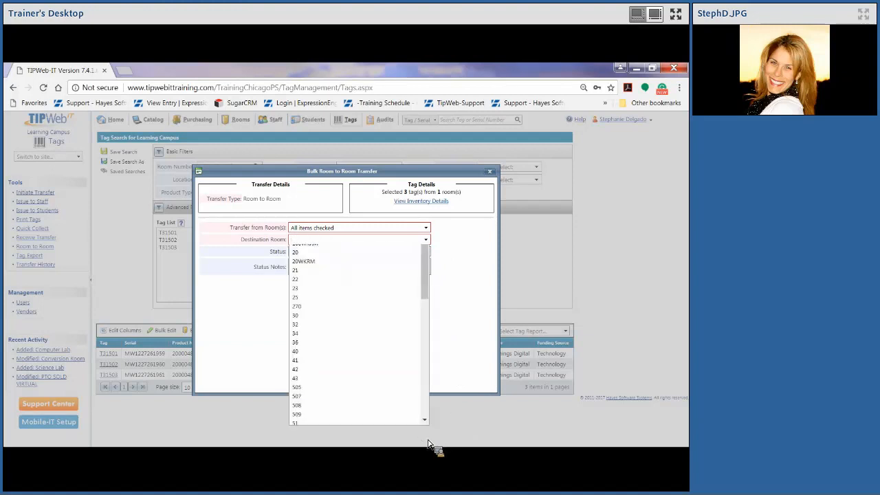
scroll(311, 366, "down", 3)
scroll(313, 368, "down", 5)
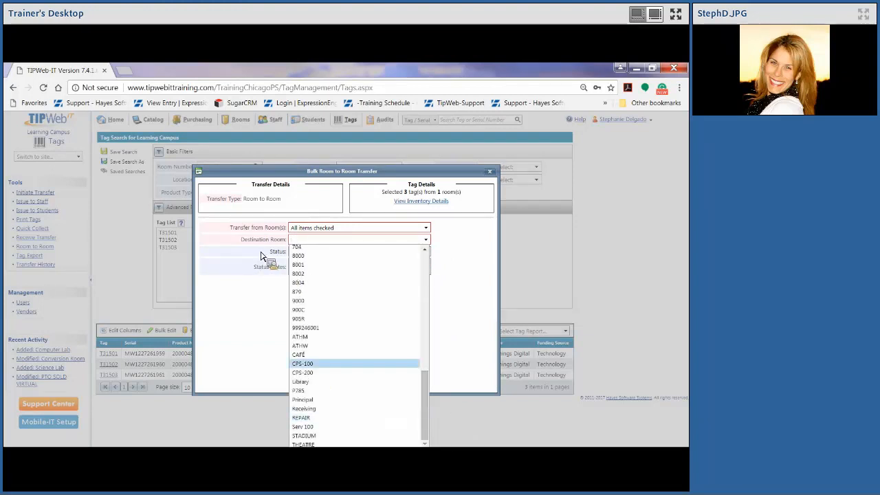
left_click(311, 365)
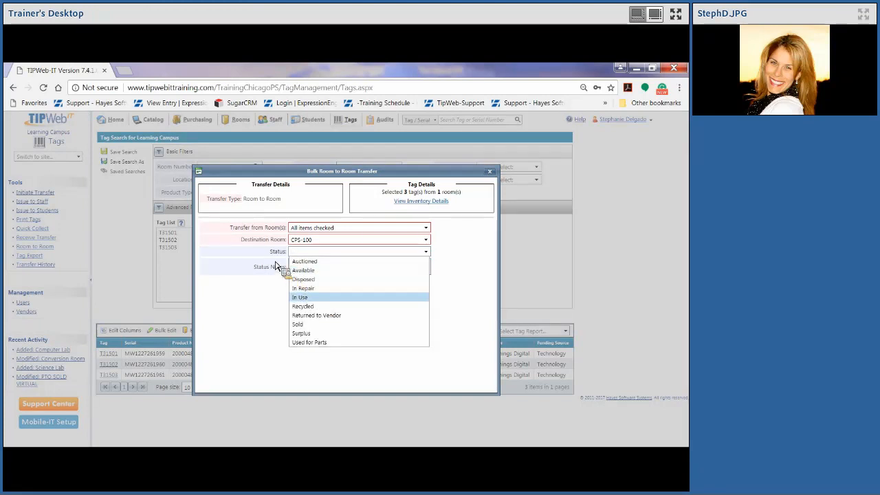
left_click(299, 297)
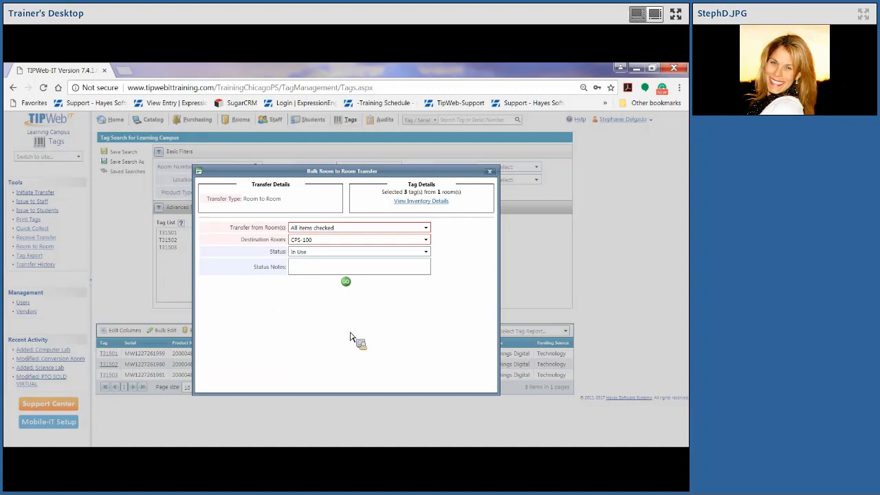
- Submit the bulk transfer, confirm it with the word "Transfer" and dismiss the completion notice
left_click(348, 285)
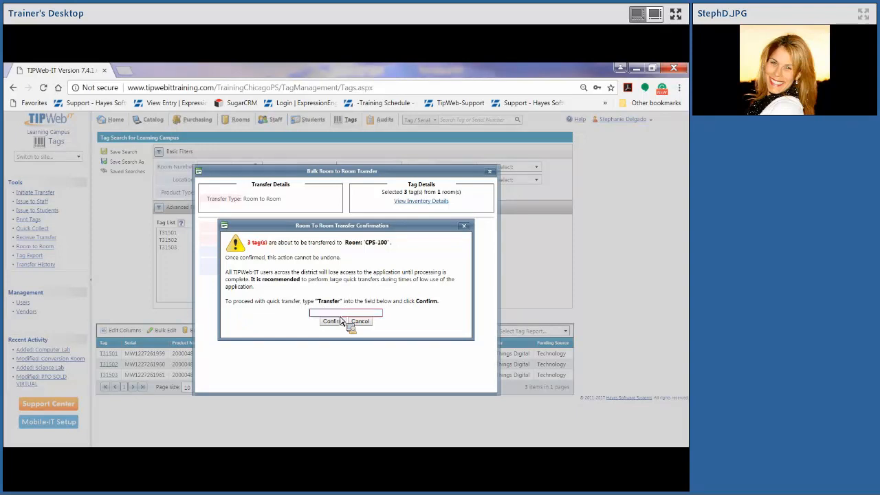
type("Transfer")
left_click(334, 322)
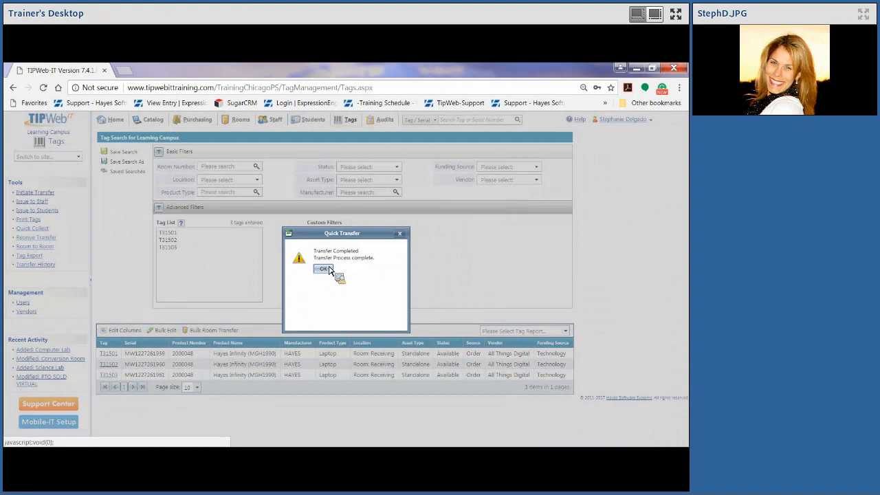
left_click(325, 270)
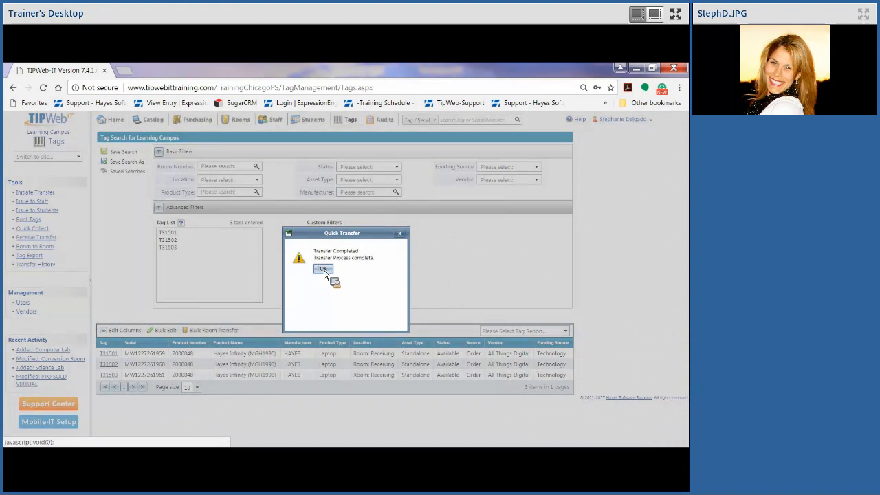
left_click(324, 270)
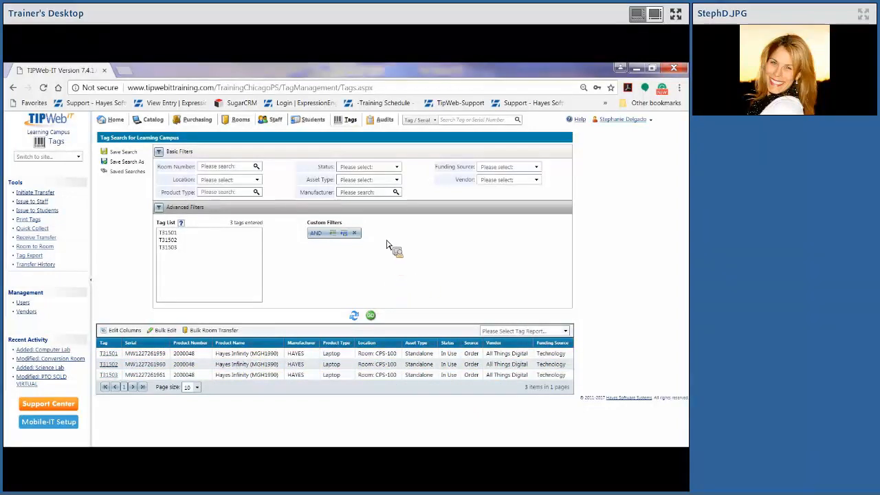
- Filter the room list by room number "cps" and examine the tags in the inventory of room CPS-100
left_click(240, 121)
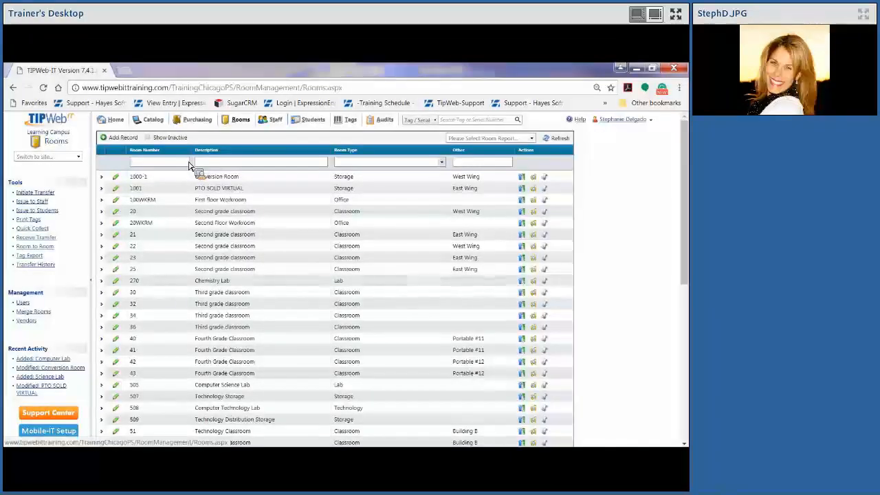
left_click(189, 163)
type("ro")
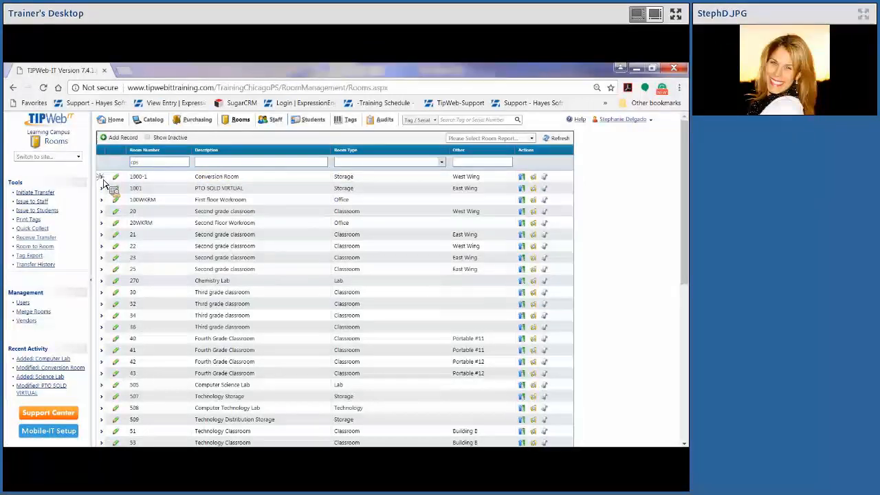
left_click(103, 178)
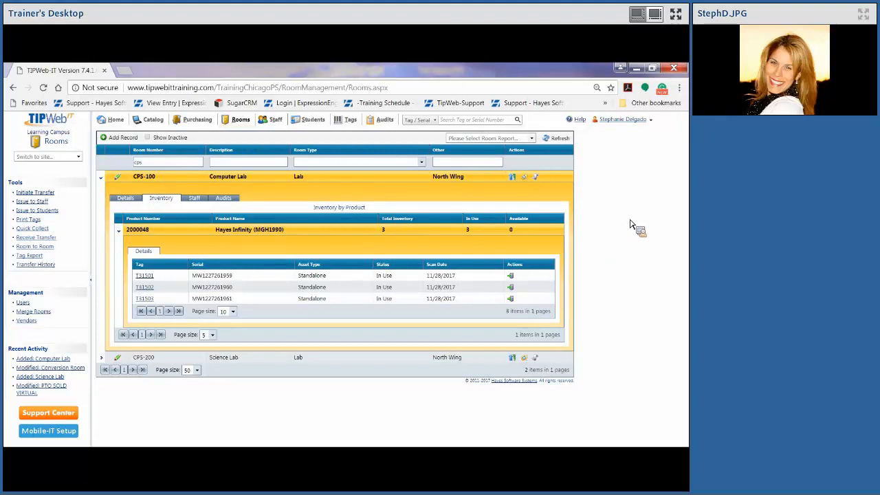
- View the Barcode IDs report for the filtered CPS rooms, close it and refresh the room list to clear the filter
left_click(533, 140)
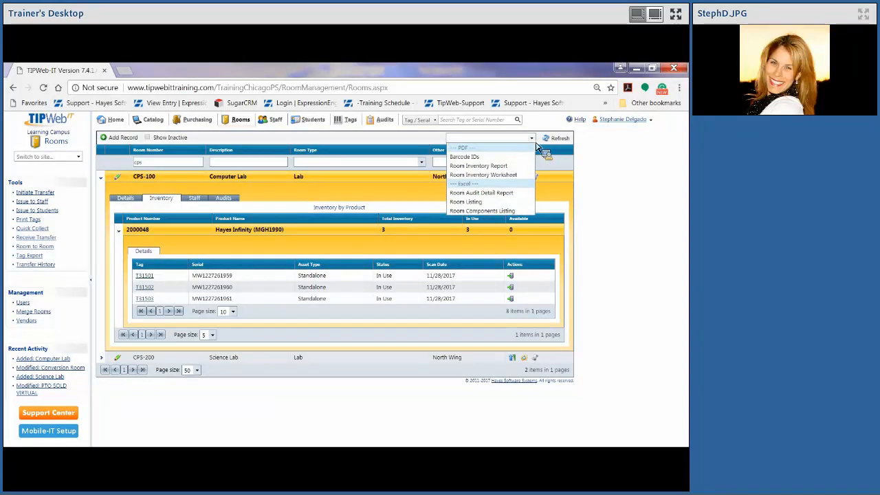
left_click(496, 166)
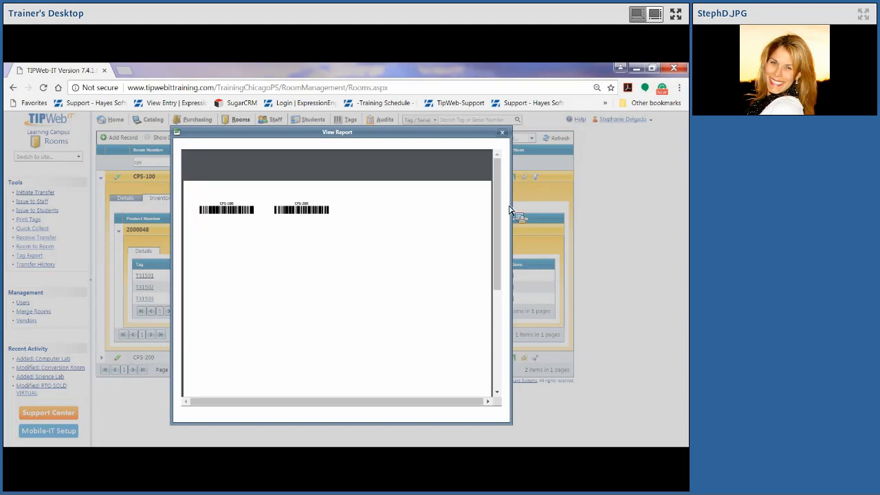
left_click(568, 141)
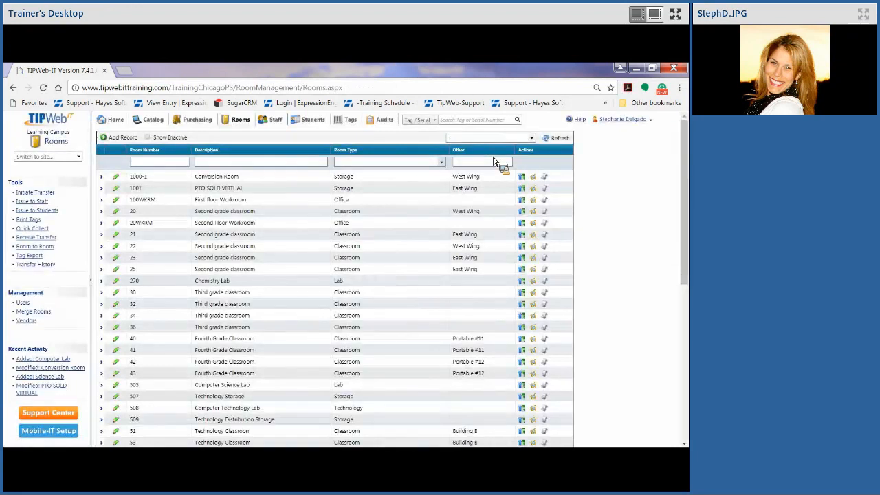
- Run the Barcode IDs report for all rooms, look through the barcodes and close the report
left_click(490, 139)
left_click(493, 158)
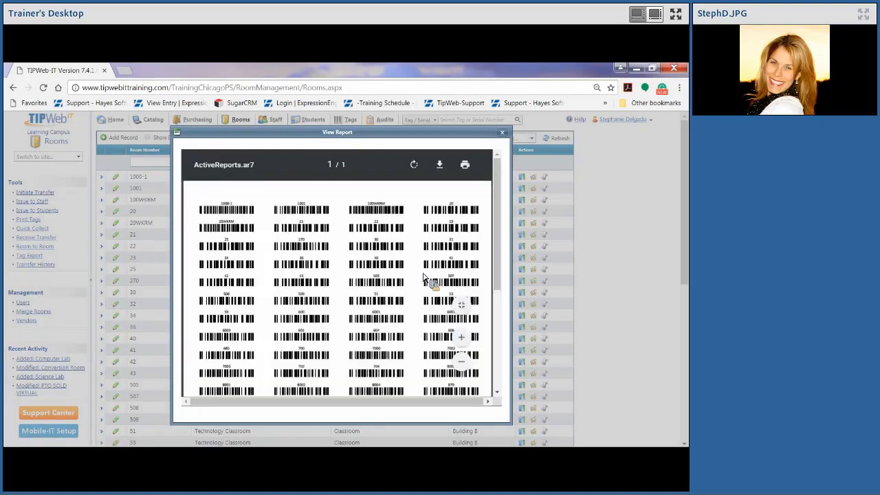
scroll(423, 277, "down", 5)
scroll(423, 278, "up", 5)
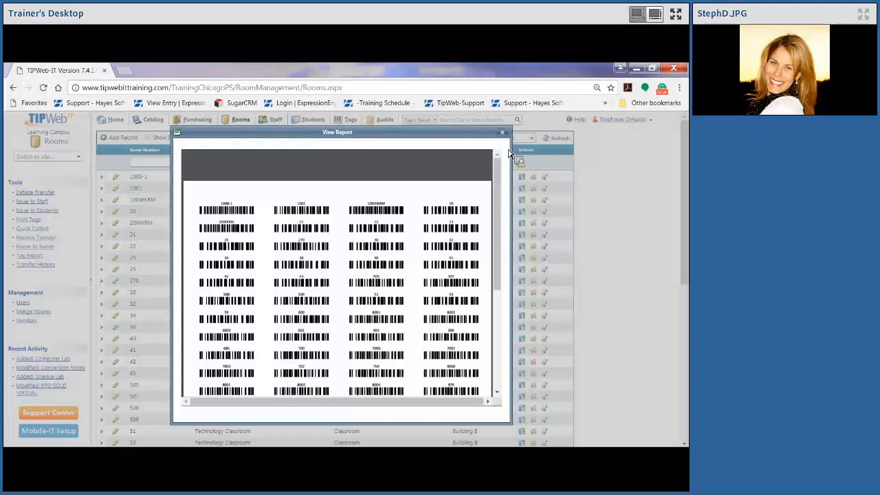
mouse_move(412, 162)
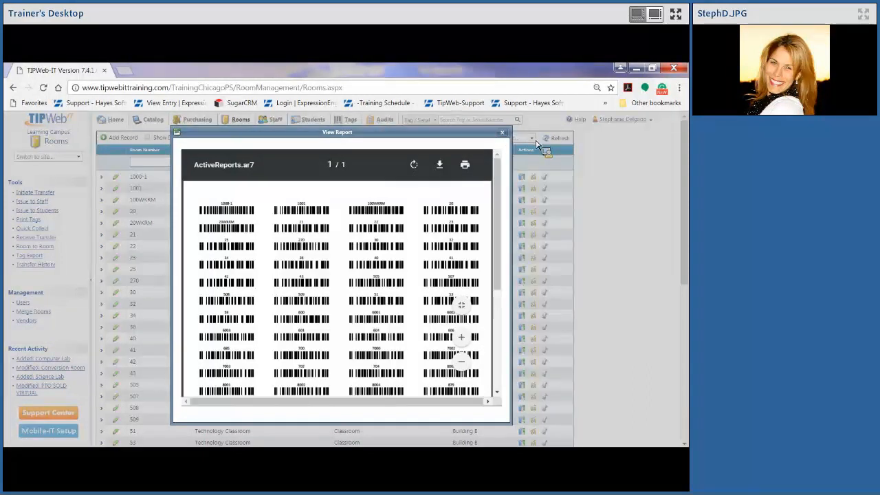
left_click(503, 133)
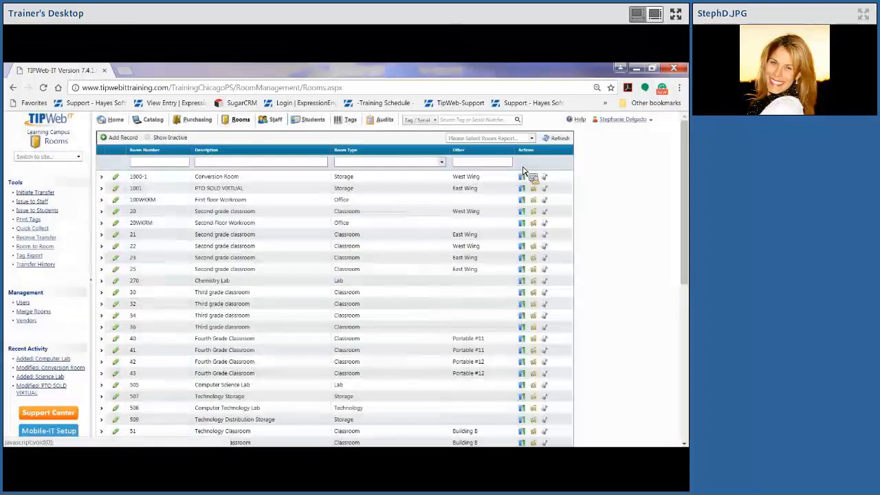
- Generate the Room Inventory Worksheet for all rooms and browse its first pages
left_click(524, 138)
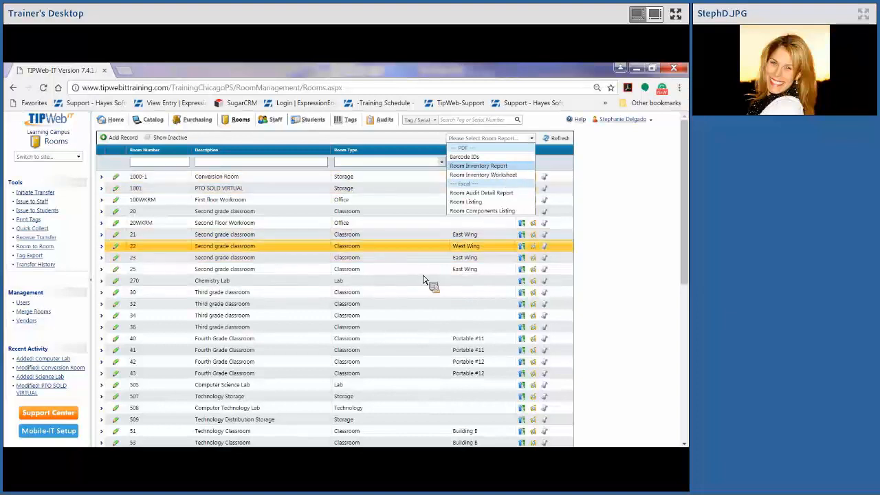
key("Down")
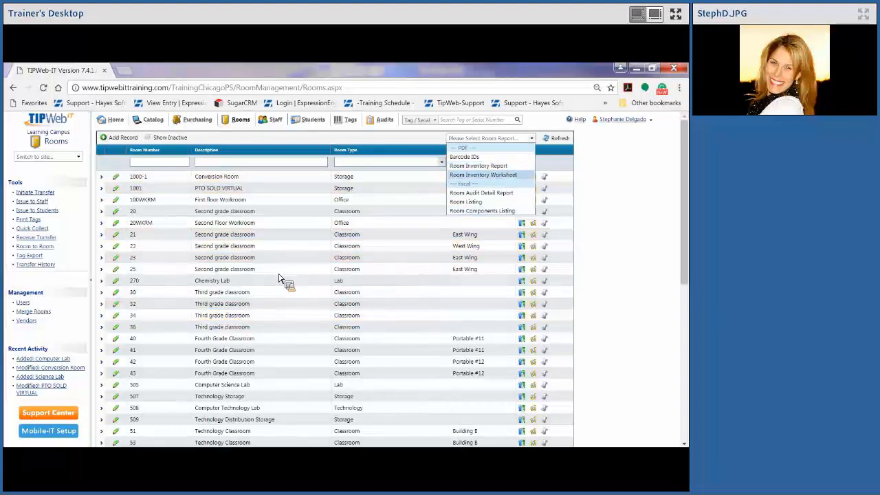
key("Return")
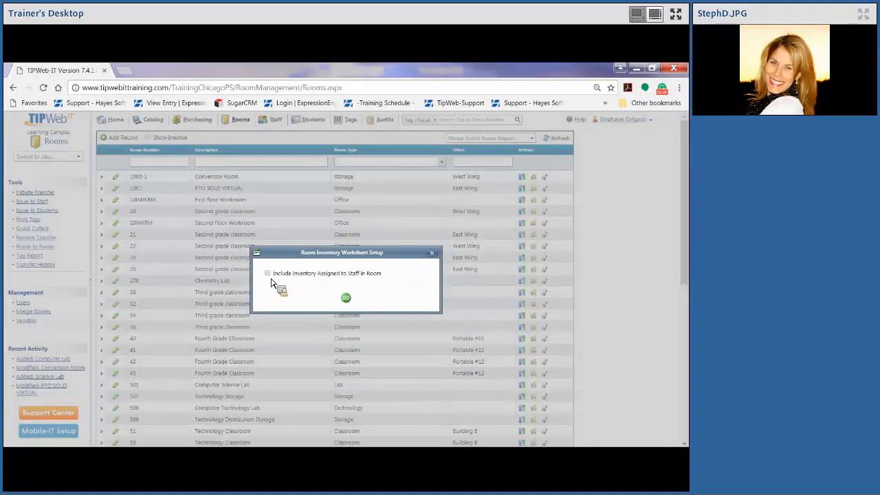
left_click(347, 301)
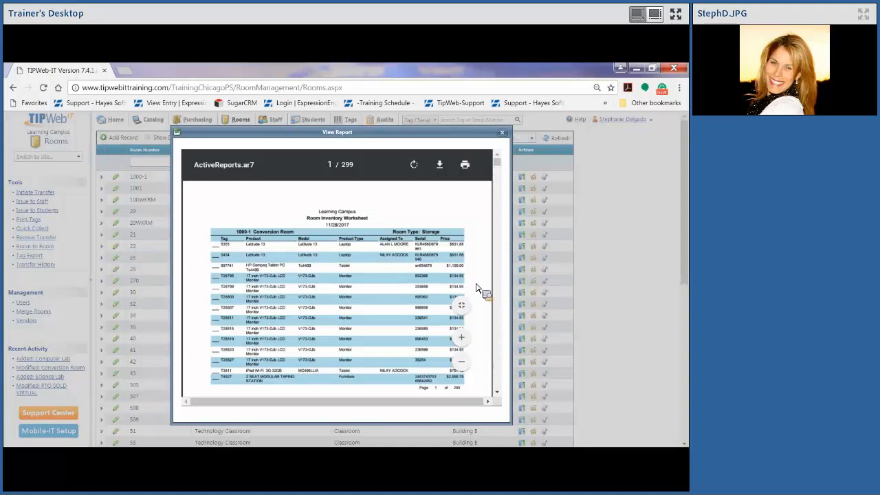
scroll(365, 291, "down", 3)
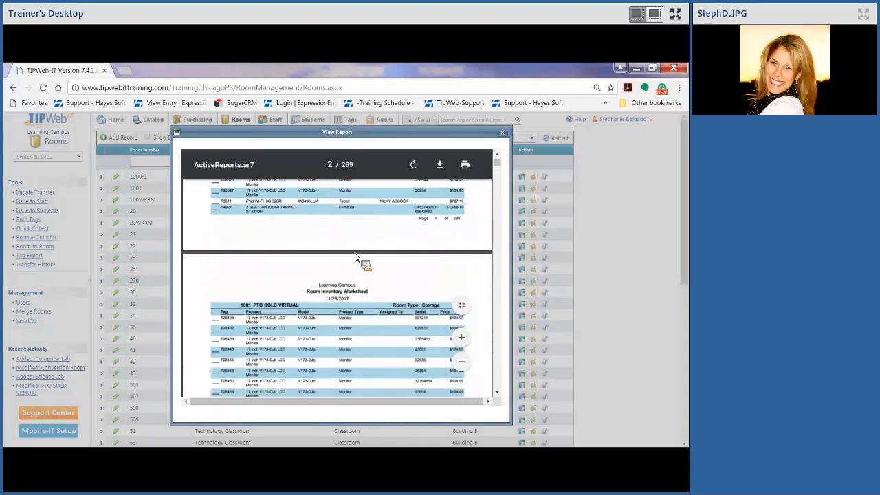
- Look through pages 2 to 4 of the Room Inventory Worksheet for rooms 1001 and 100WKRM, and close the report
scroll(358, 234, "down", 2)
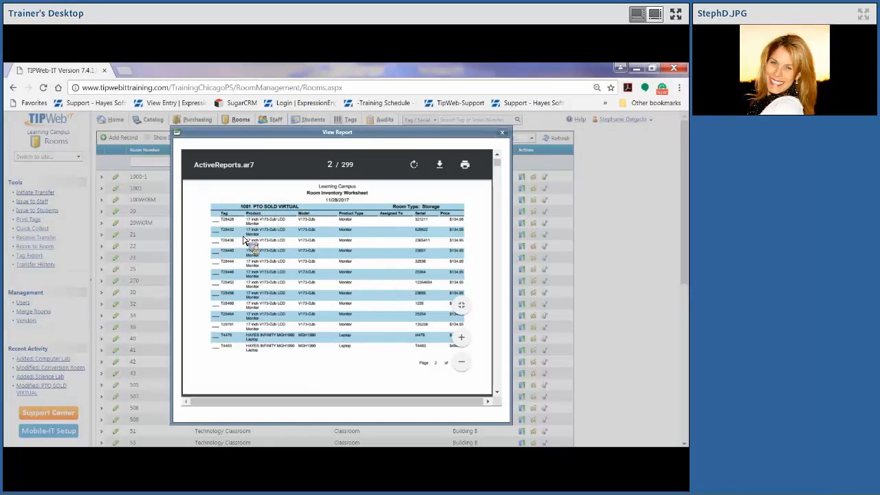
scroll(249, 237, "down", 2)
scroll(258, 246, "down", 3)
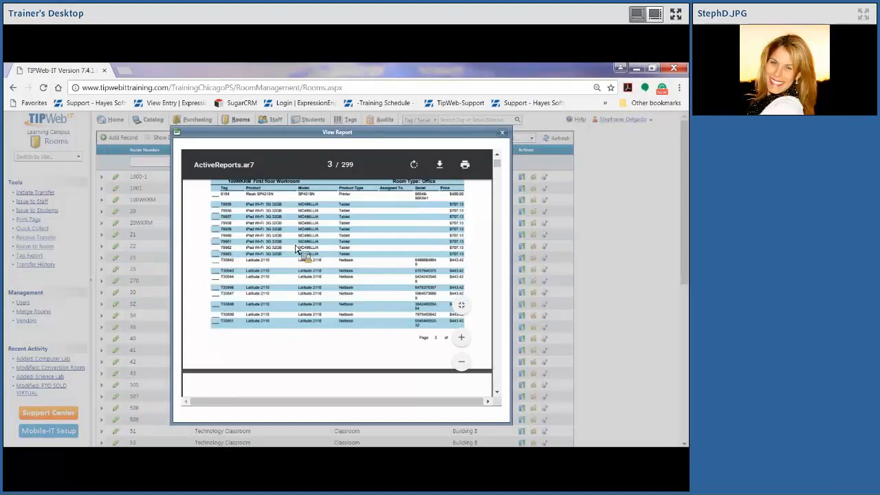
scroll(371, 289, "up", 2)
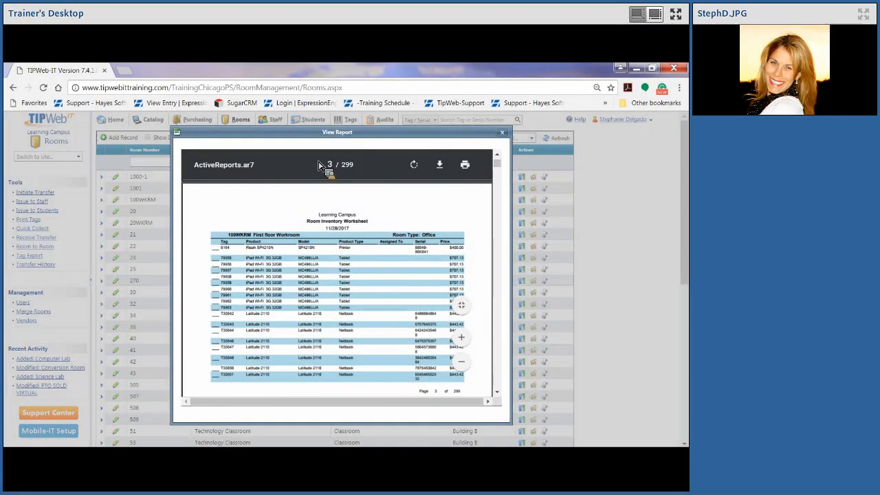
scroll(256, 252, "down", 3)
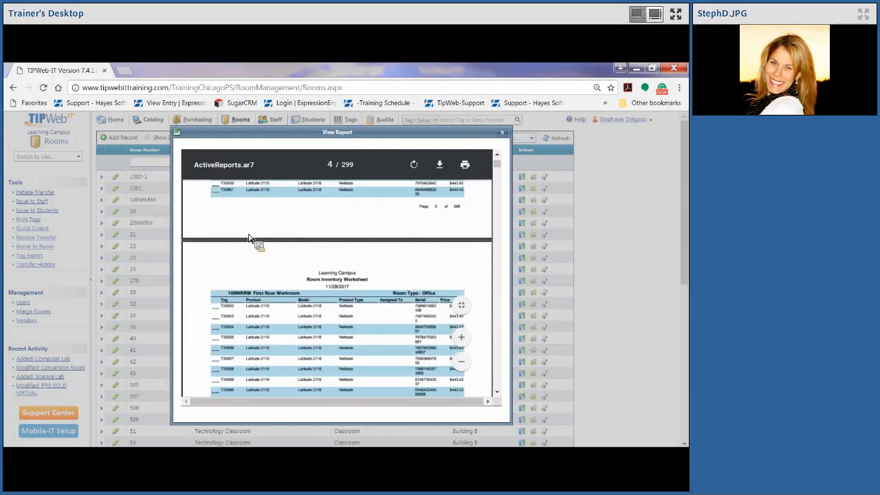
scroll(251, 237, "down", 3)
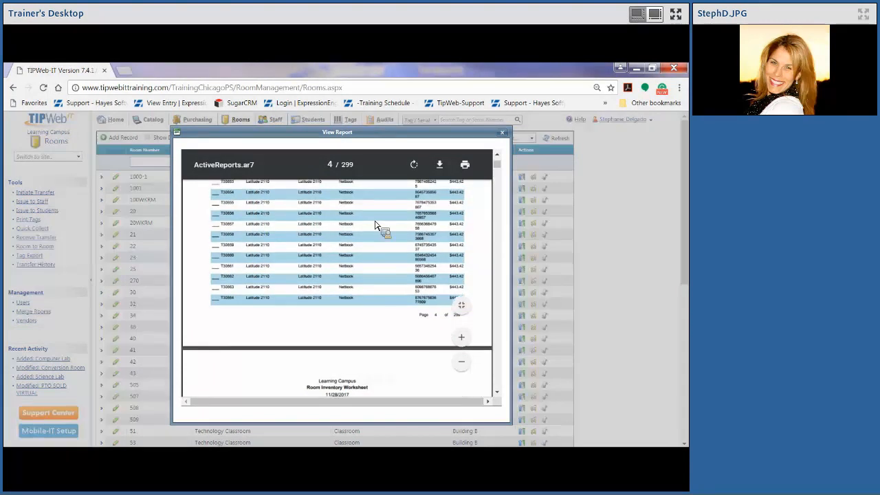
scroll(293, 226, "up", 1)
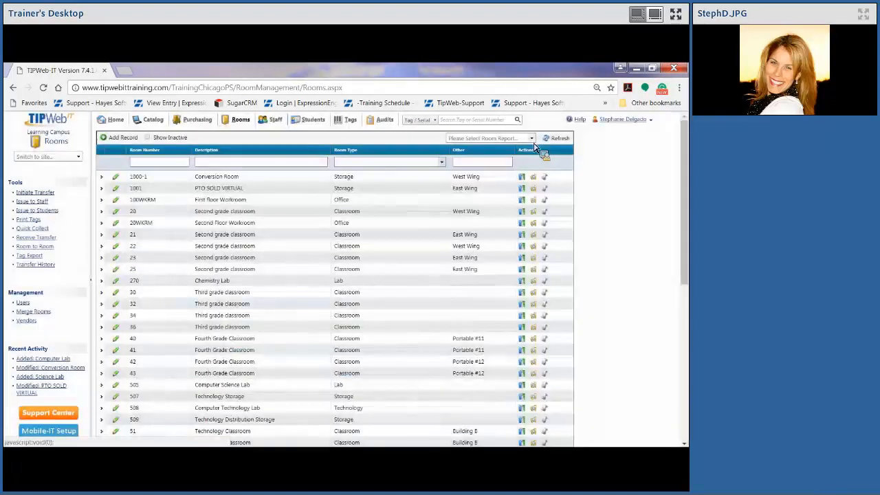
- Export the Room Listing report for all rooms, open the downloaded RoomListing file in Excel and maximize it
left_click(532, 140)
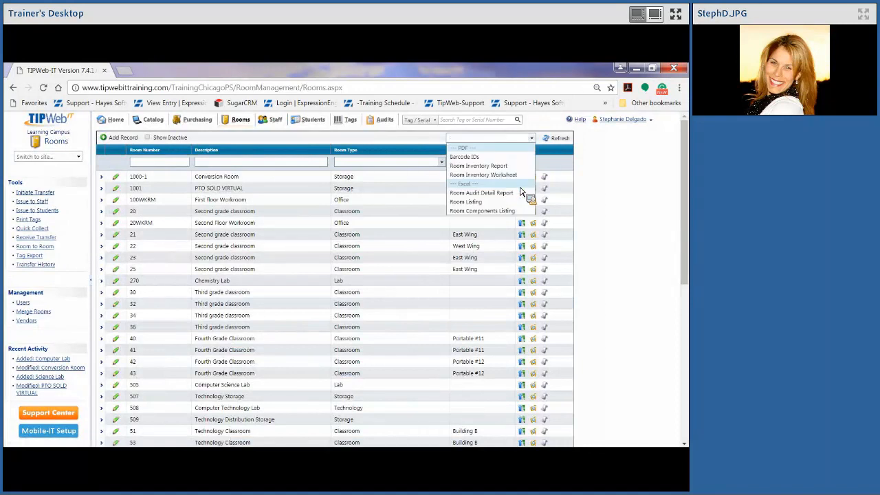
left_click(487, 203)
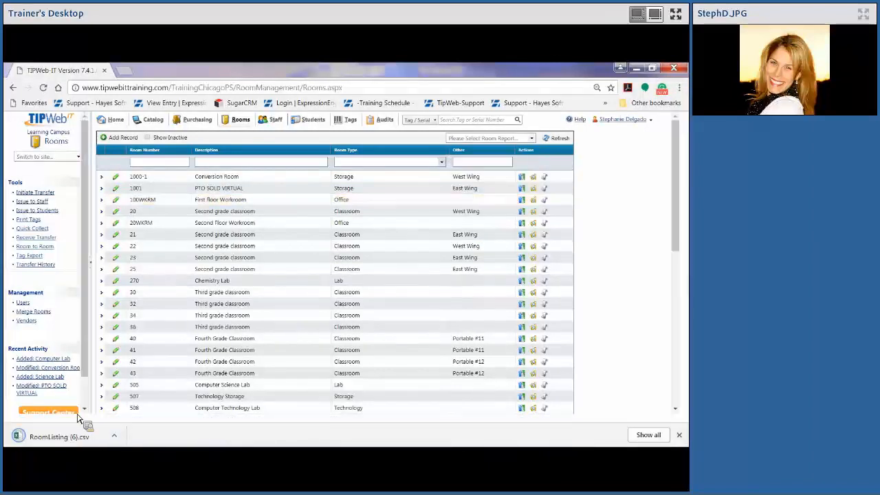
left_click(73, 438)
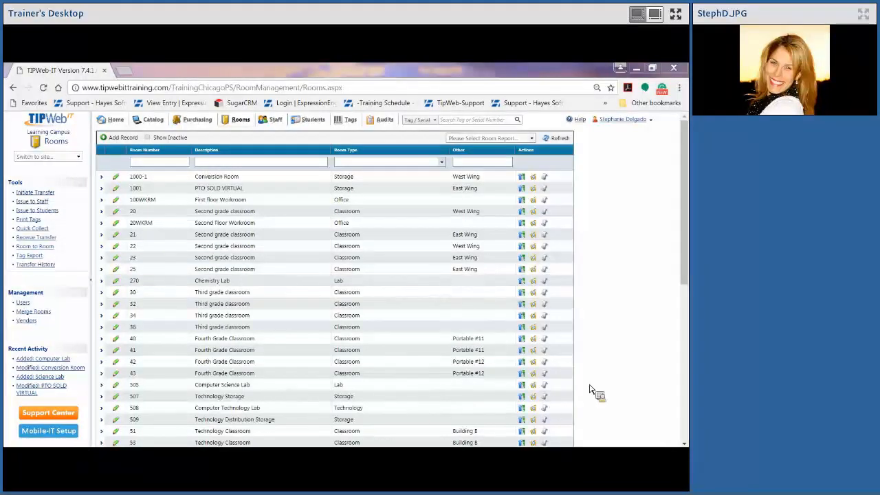
left_click(636, 68)
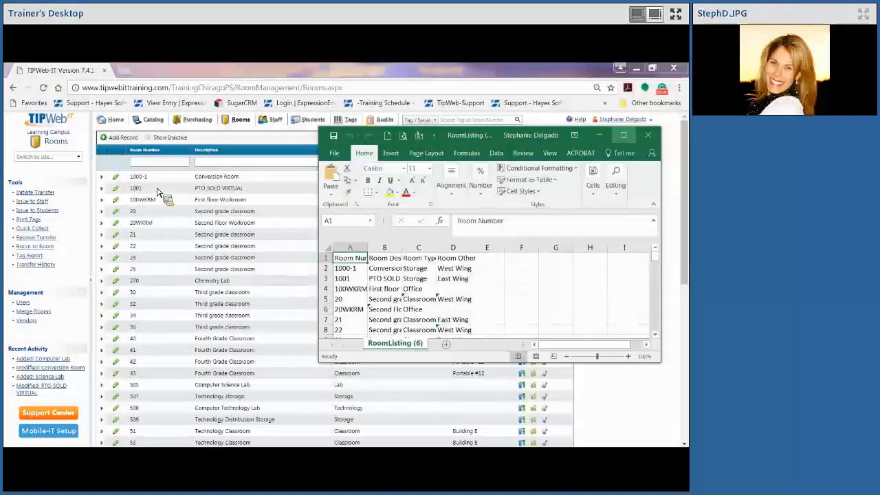
left_click(623, 135)
- Fit the widths of columns A to D to their contents in the room listing and select the Room Other column
left_click(377, 327)
left_click(35, 183)
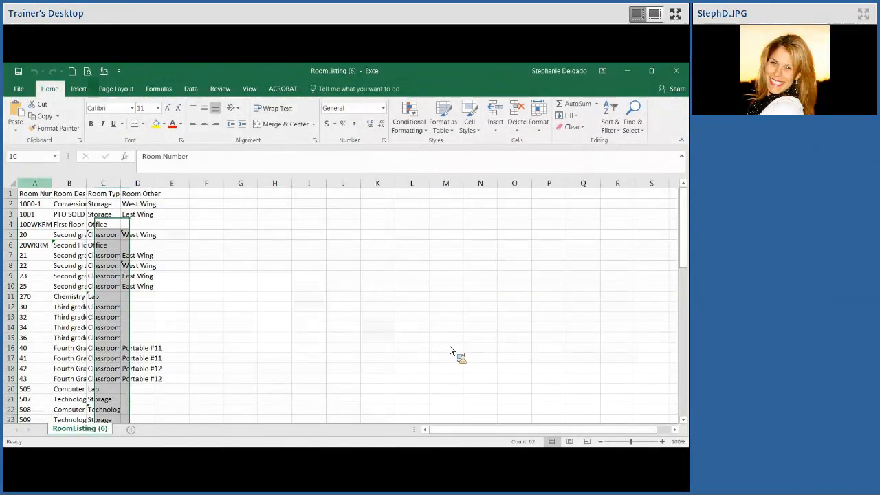
left_click_drag(35, 183, 172, 183)
double_click(155, 183)
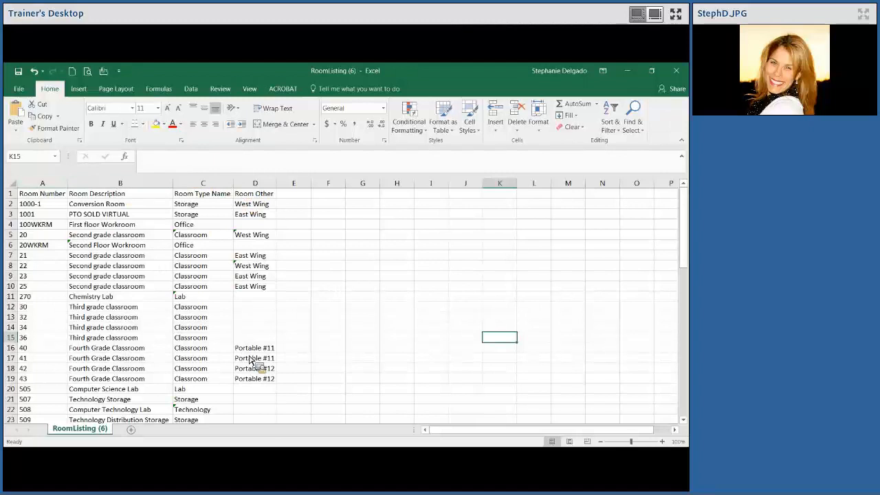
left_click(255, 183)
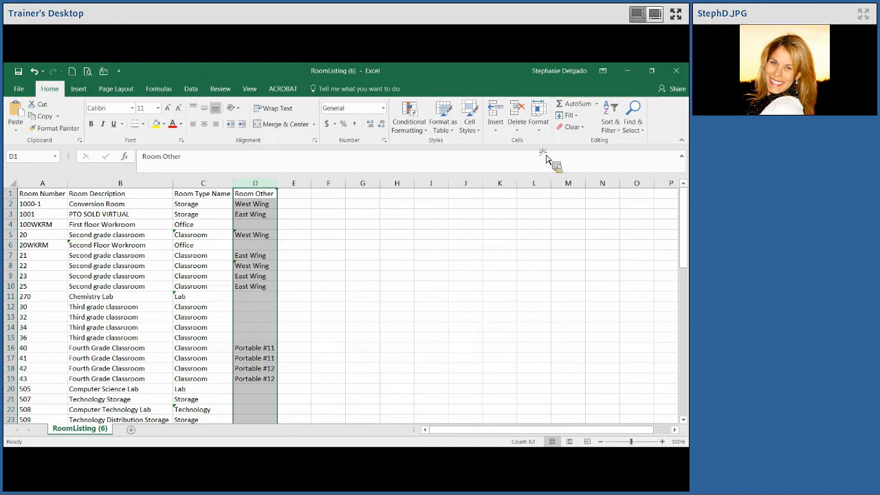
- Return to the TIPWeb-IT room list, export the Room Components Listing report and open the downloaded file in Excel
left_click(627, 70)
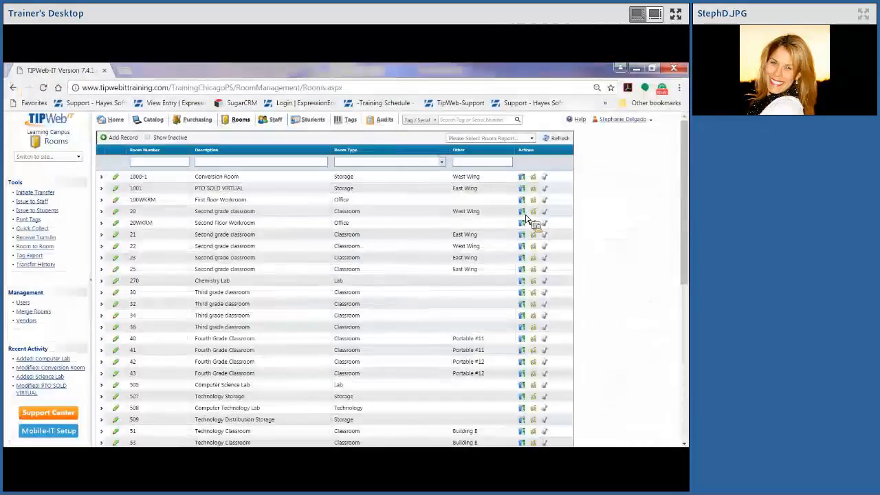
left_click(521, 212)
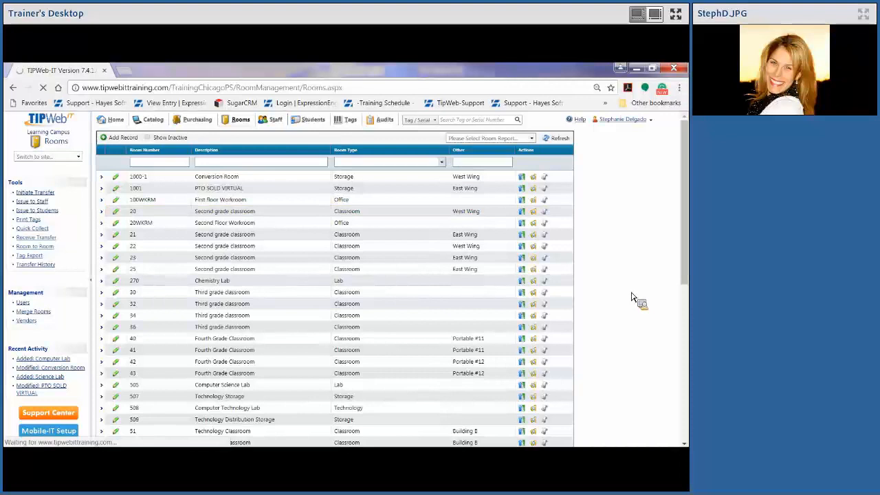
left_click(72, 436)
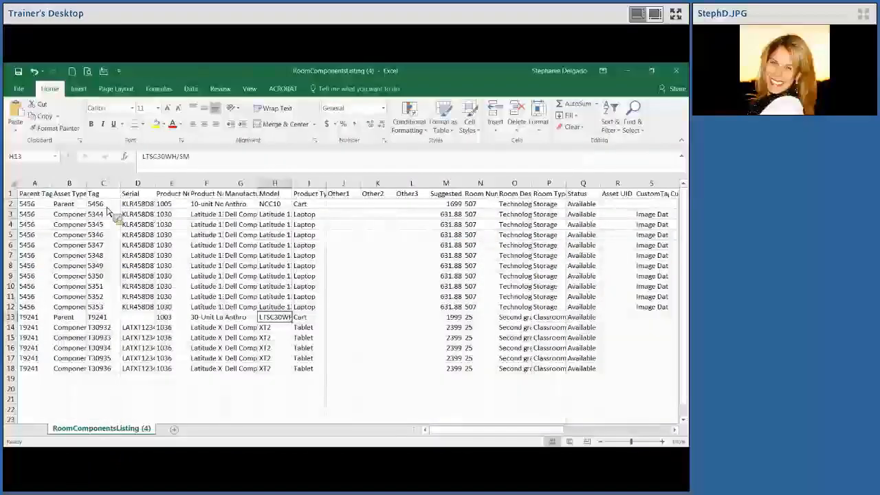
- Widen the Asset Type column, examine parent tag 5456 with its components in rows 2 to 12, and close the workbook without saving
left_click(68, 183)
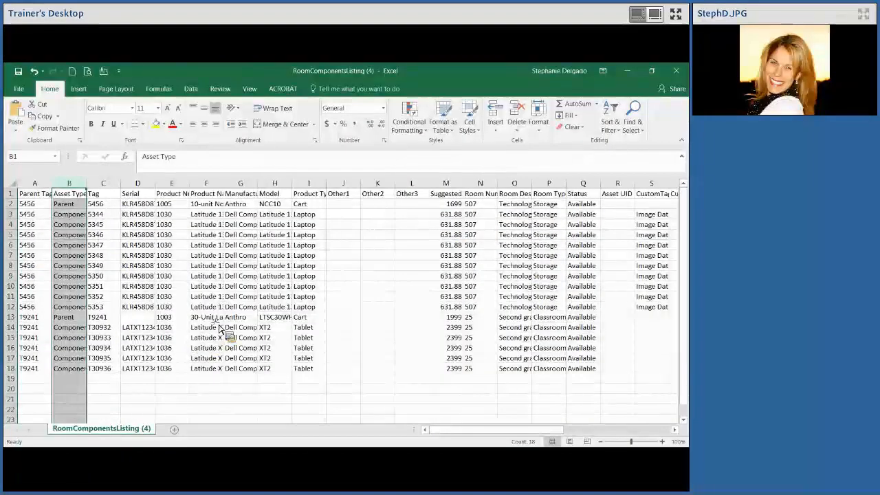
left_click_drag(87, 183, 111, 183)
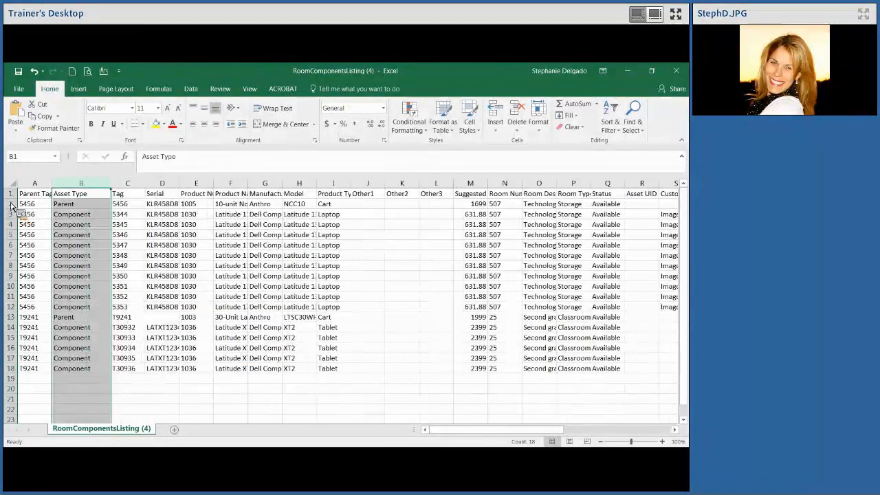
left_click(230, 328)
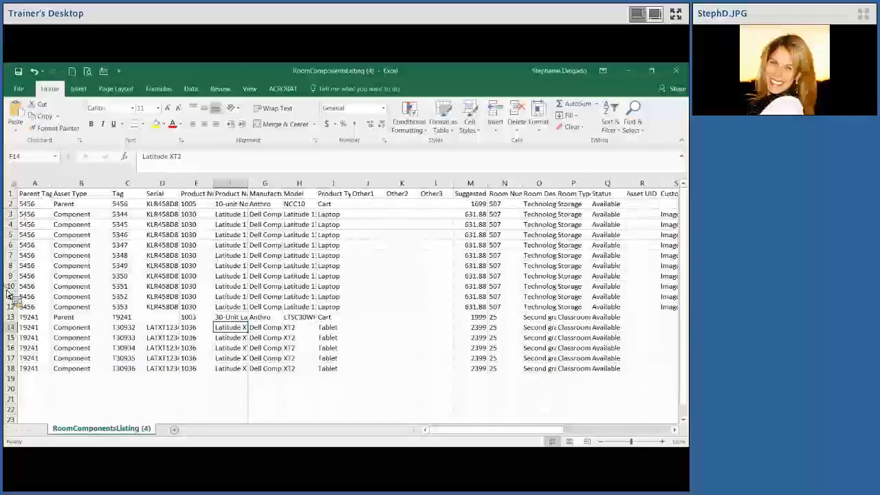
left_click_drag(10, 203, 10, 307)
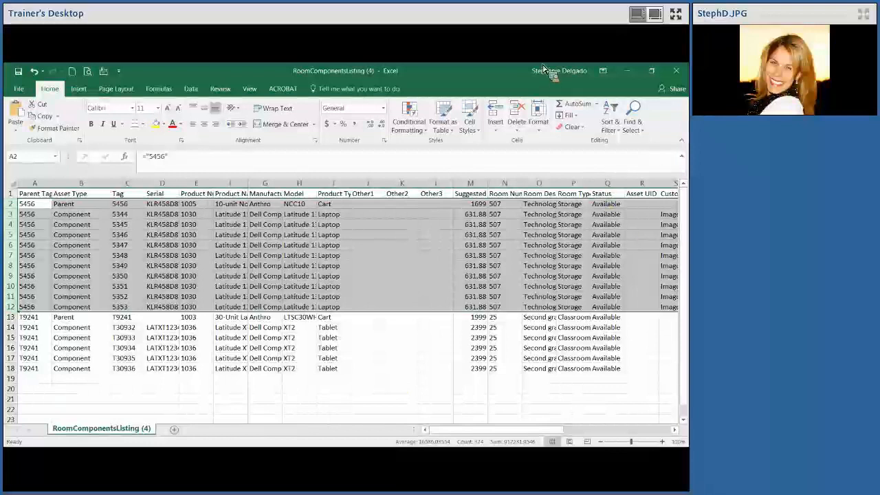
left_click(368, 379)
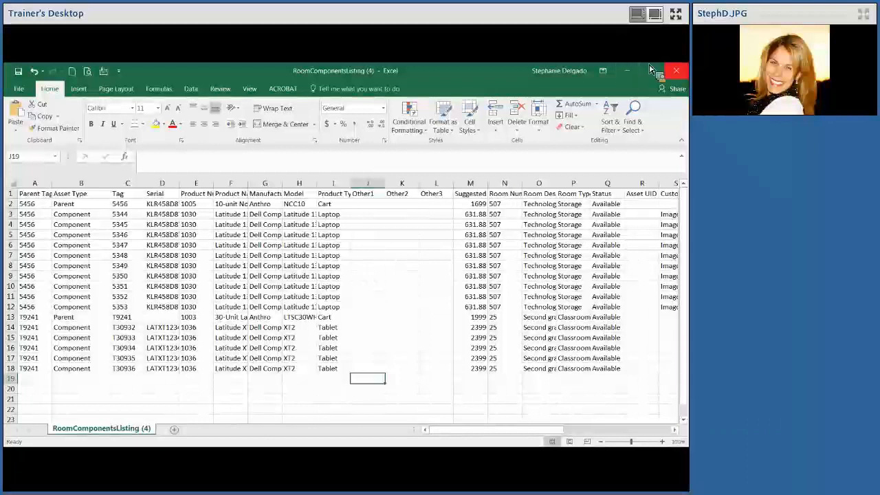
left_click(676, 70)
key("n")
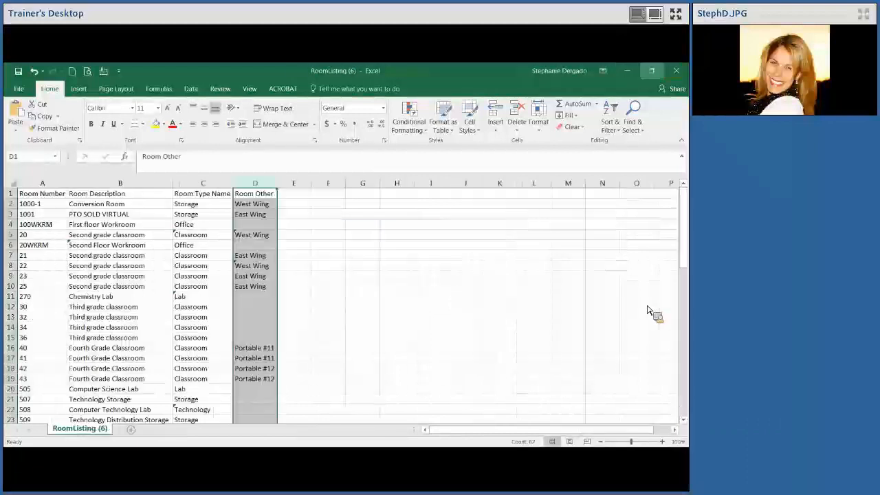
- Run Tag Export from TIPWeb-IT, open the exported file in Excel and fit all column widths to their contents
left_click(627, 71)
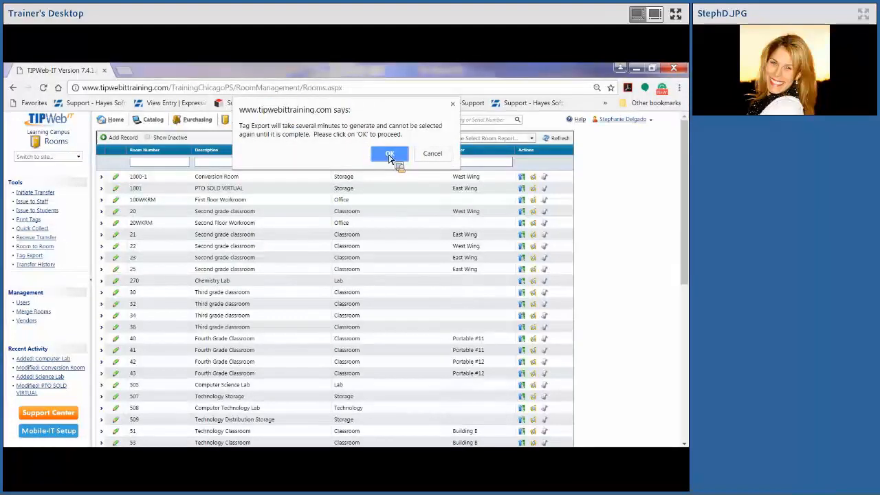
left_click(390, 154)
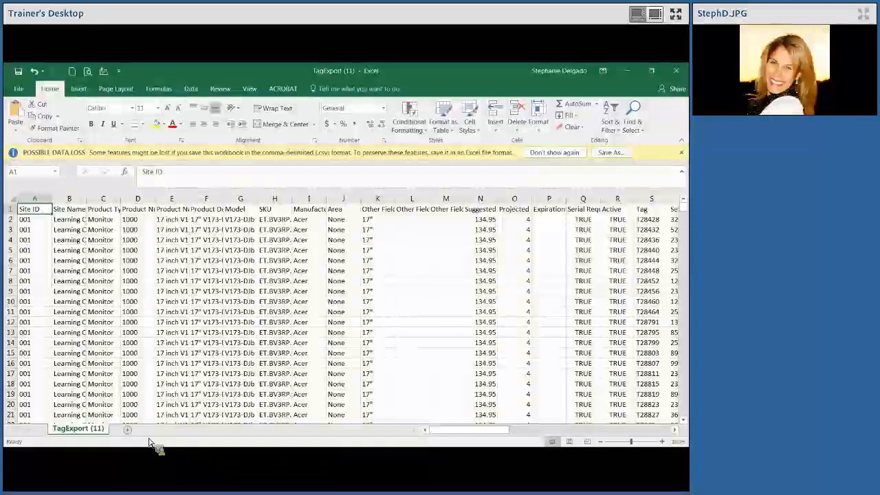
left_click(308, 312)
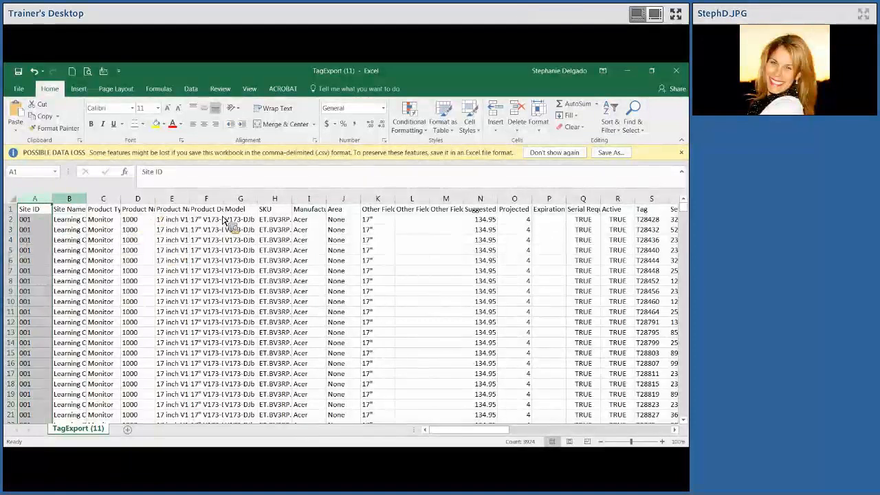
key("ctrl+a")
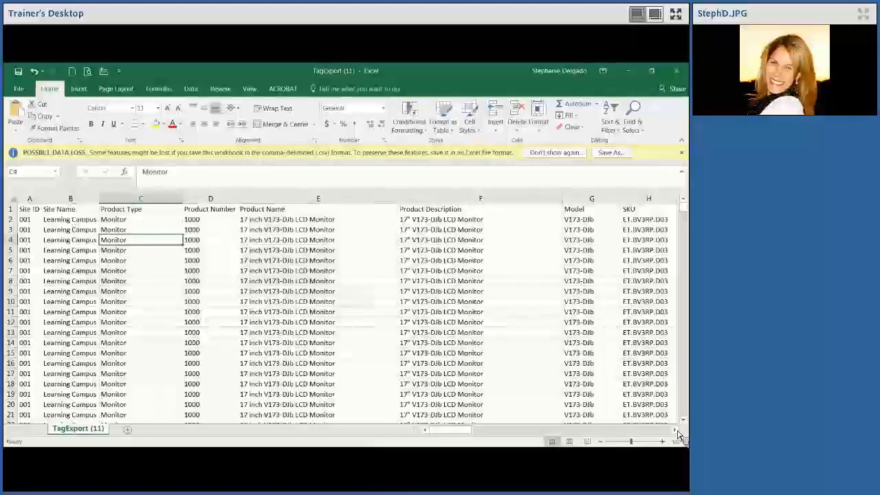
- Highlight the headers from Product Number to SKU in the tag export, and examine the product columns through Expiration Date
left_click_drag(220, 210, 240, 218)
key("shift+Right")
key("shift+Right")
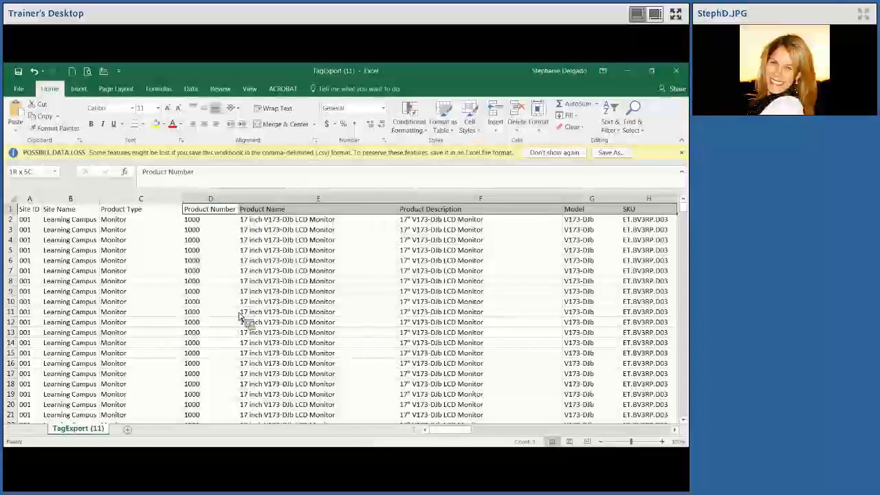
scroll(299, 215, "right", 3)
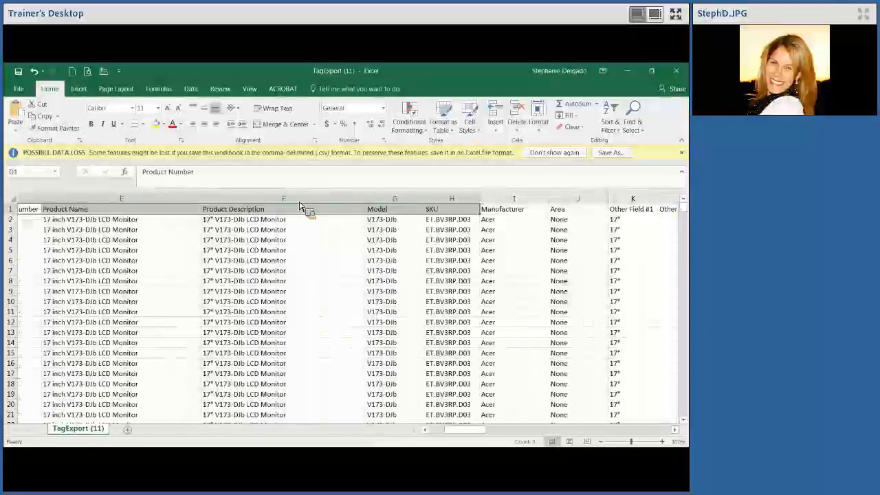
scroll(299, 206, "right", 3)
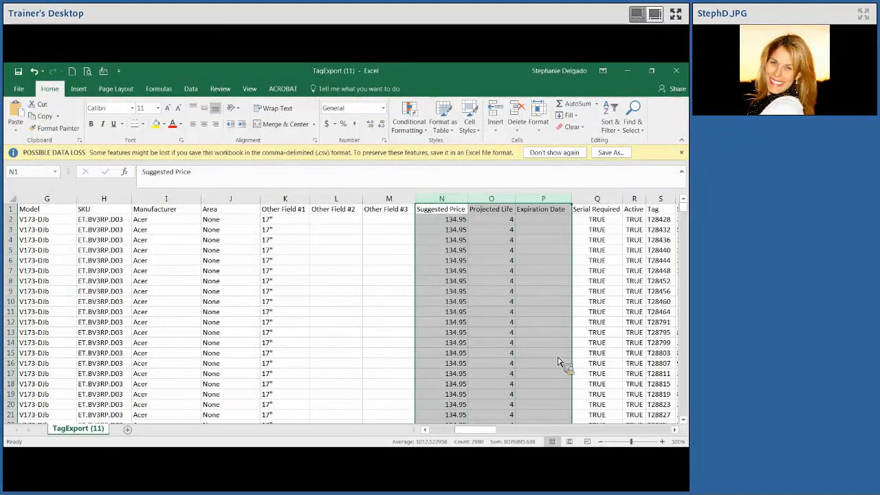
- Examine the serial and custom tag field columns of the tag export, and select the columns from Location ID to Room Description
left_click(676, 430)
left_click(676, 429)
left_click(676, 429)
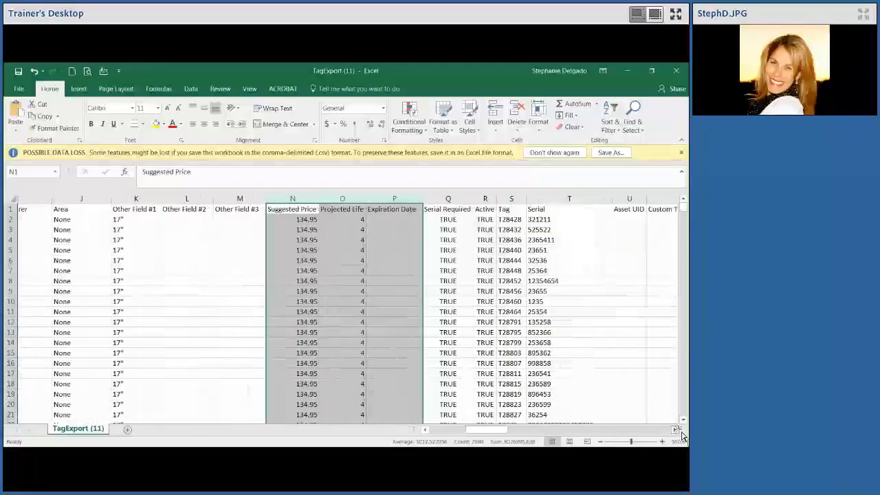
left_click(676, 430)
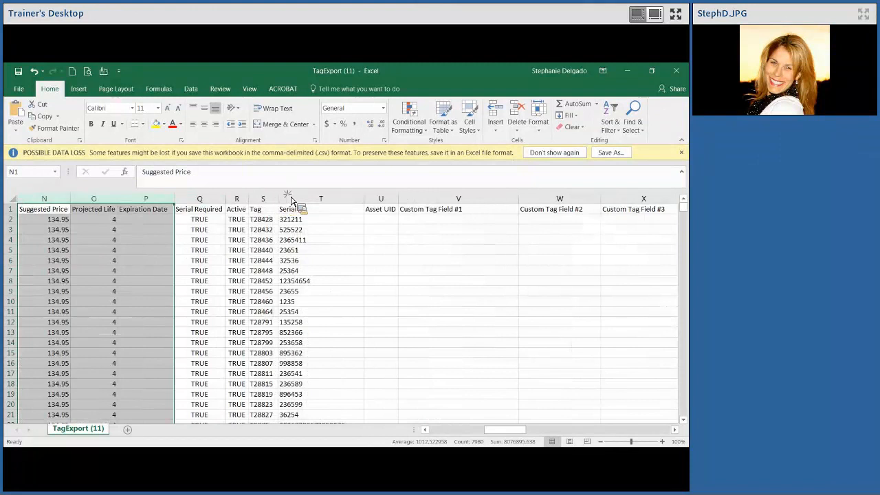
left_click(675, 430)
left_click(676, 430)
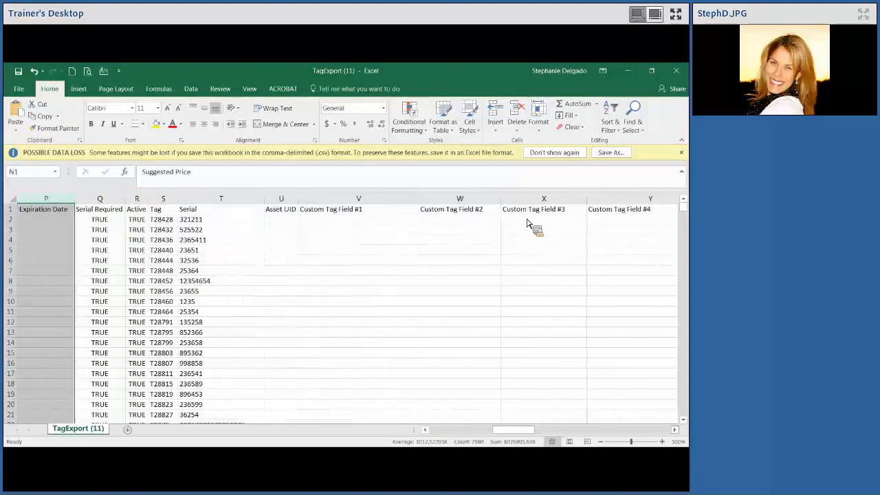
scroll(484, 202, "right", 6)
scroll(344, 207, "right", 1)
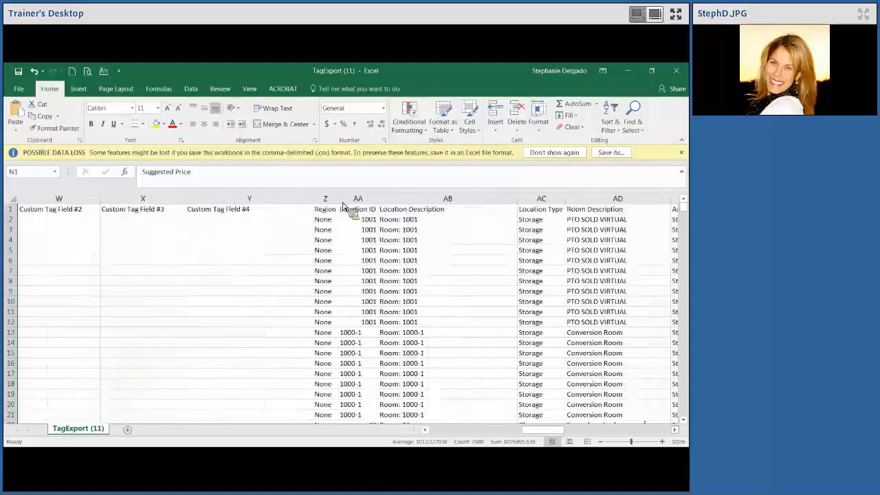
scroll(286, 181, "right", 1)
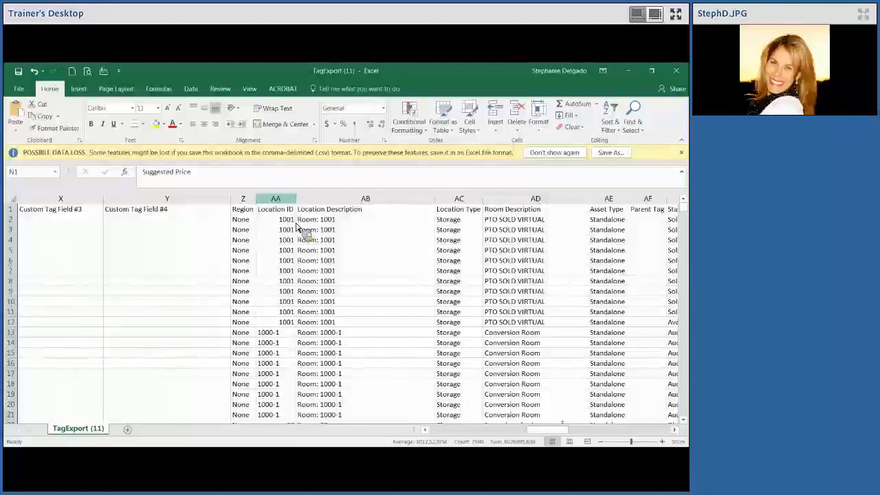
left_click_drag(283, 199, 536, 198)
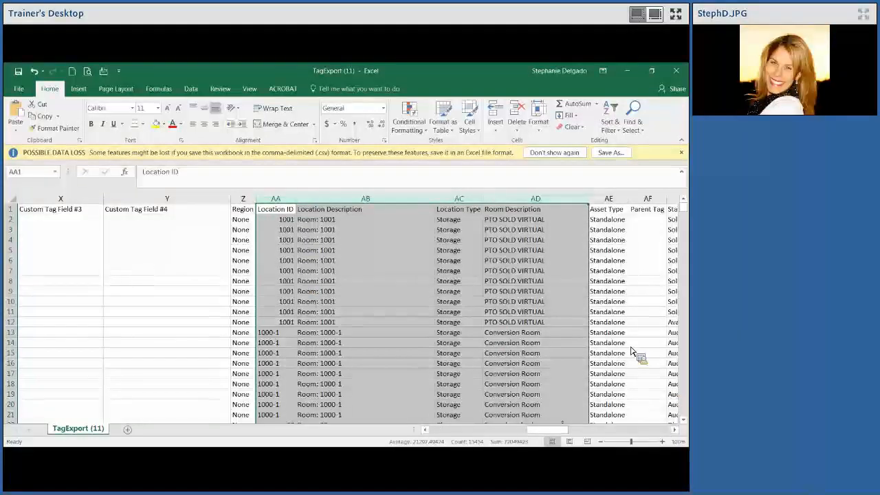
- Examine the tag export's columns from Asset Type to RFID and switch back to TIPWeb-IT's tag search
scroll(631, 351, "right", 5)
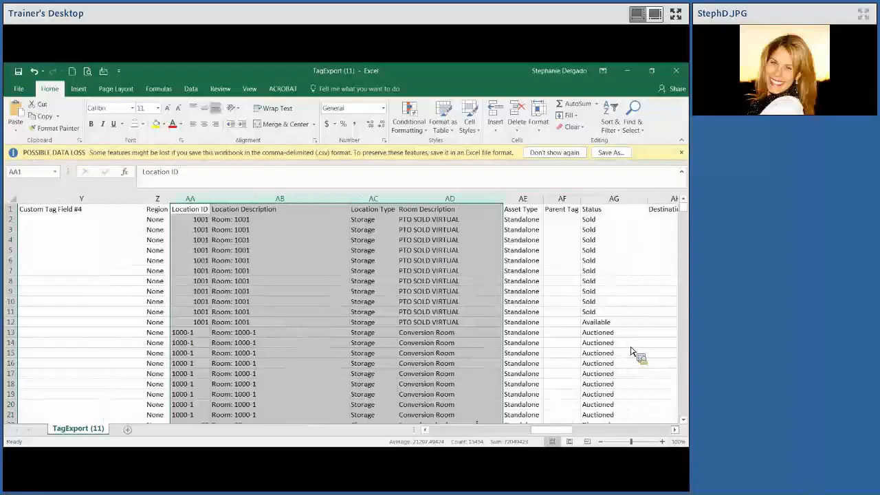
scroll(631, 351, "right", 1)
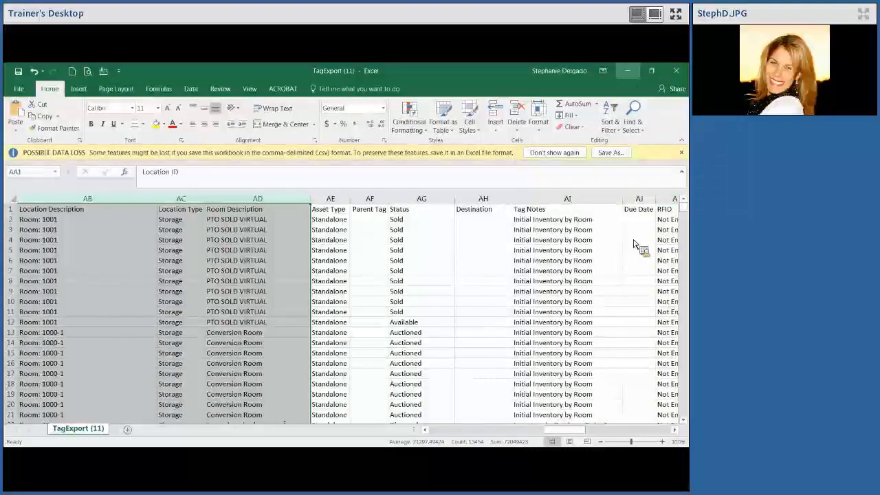
left_click(628, 71)
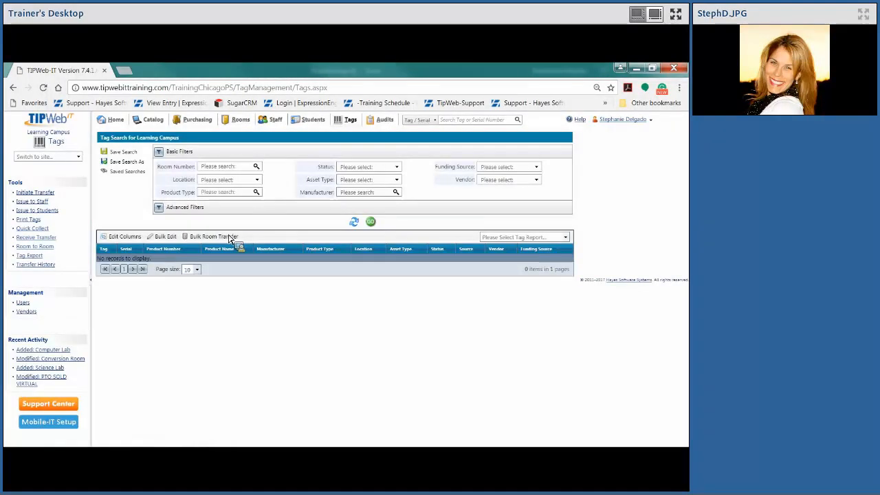
- Enter tags T31501, T31502 and T31503, one per line, in the advanced filter's tag list for the tag search
left_click(185, 207)
left_click(232, 253)
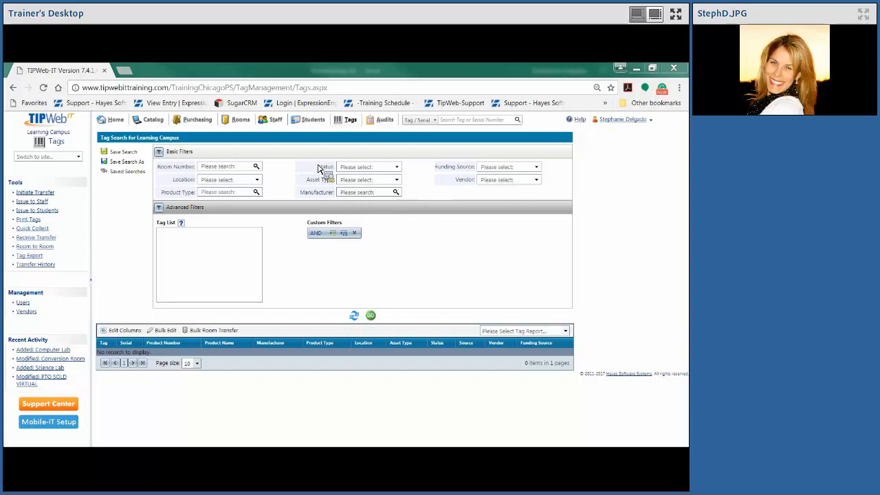
right_click(185, 256)
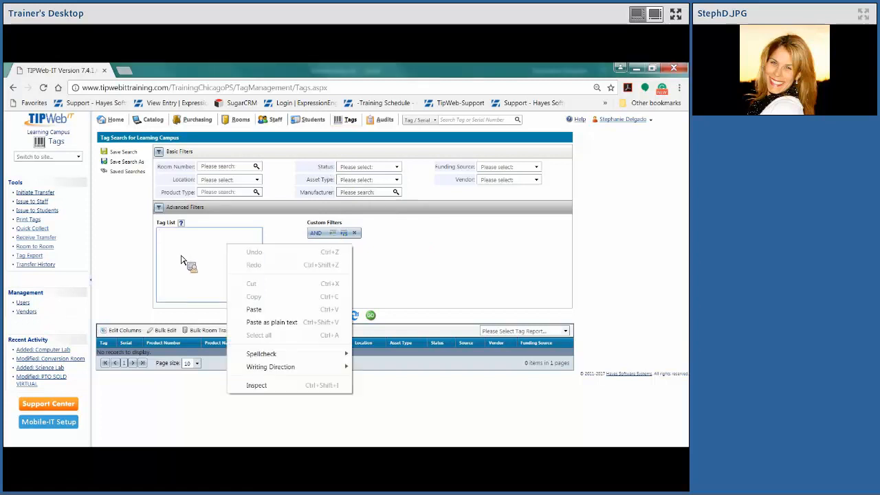
type("T31501 T31502 T31503")
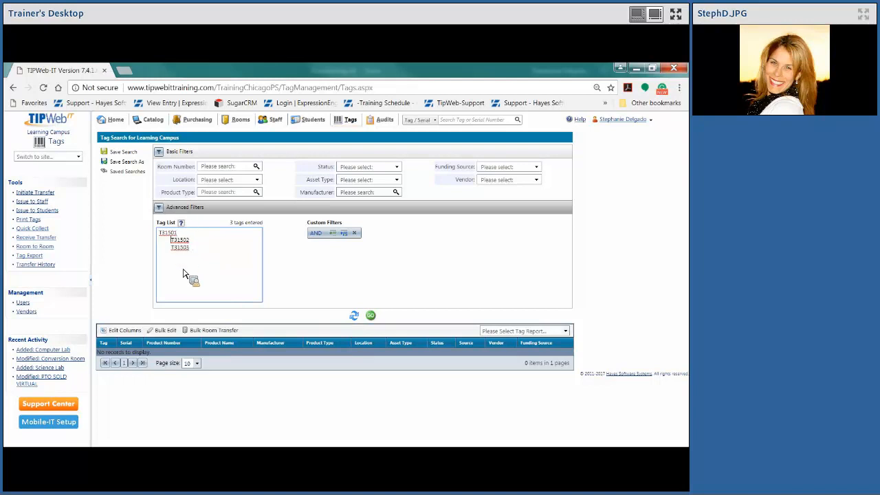
key("BackSpace")
key("Down")
key("Delete")
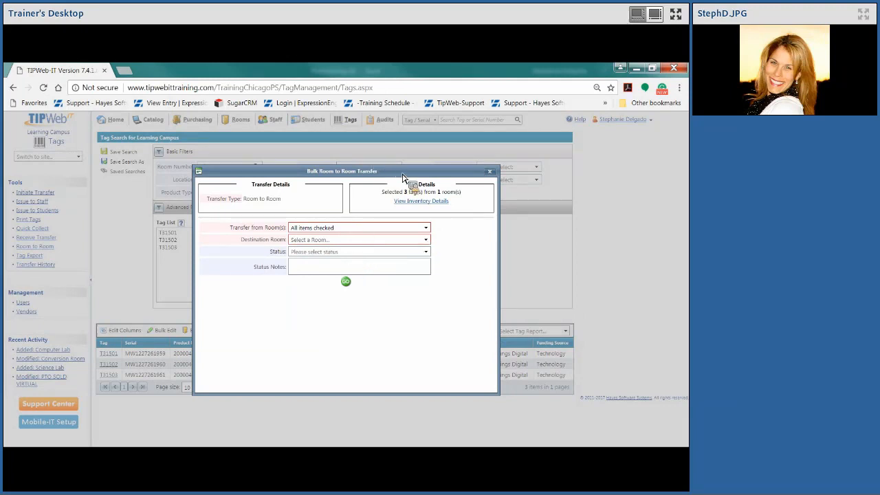
- Choose room 1000-1 as the destination room for the bulk room transfer of the three listed tags
left_click(356, 239)
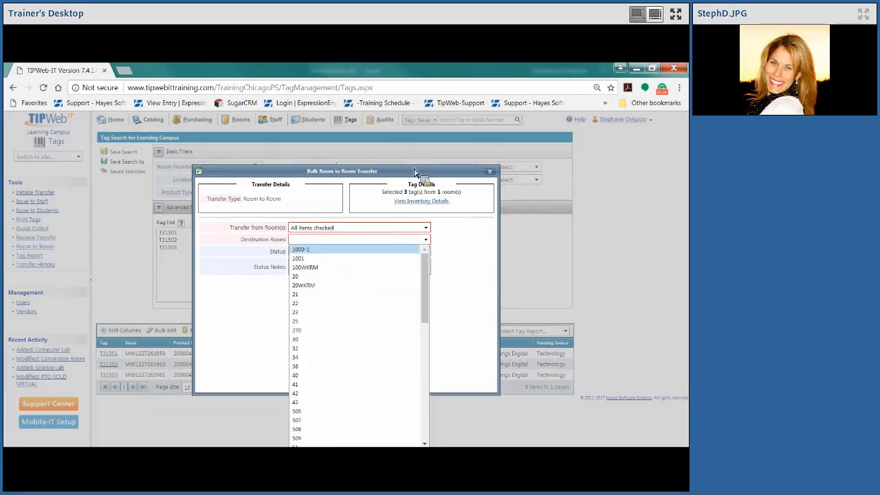
left_click_drag(417, 172, 319, 172)
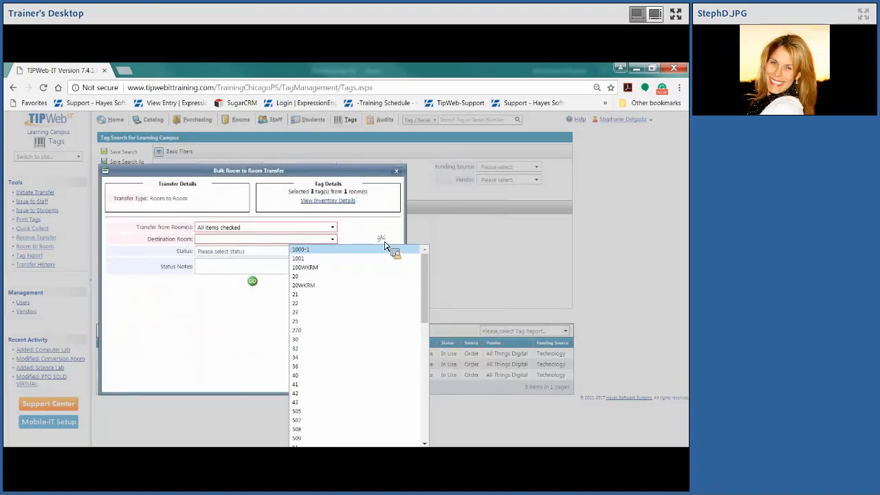
left_click(257, 254)
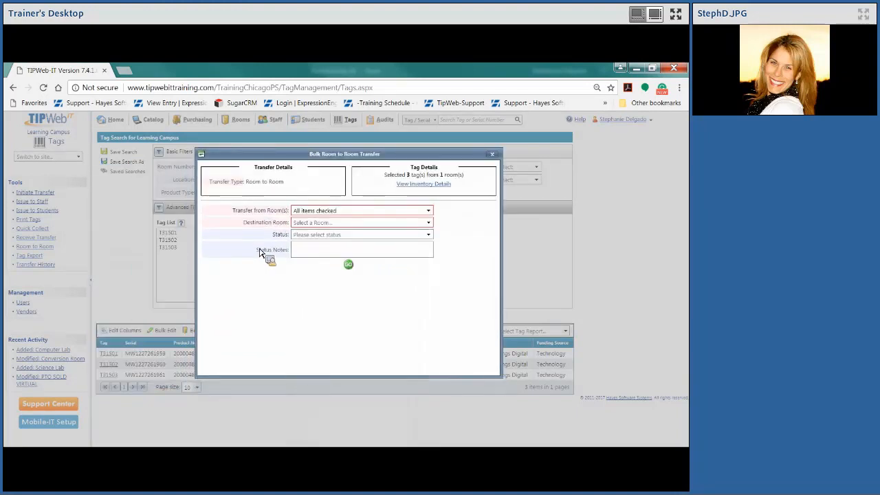
left_click(306, 233)
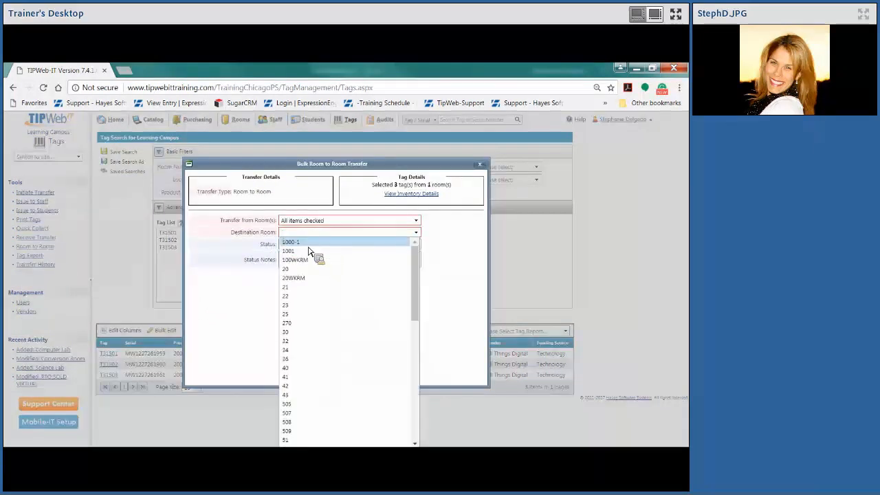
left_click(309, 247)
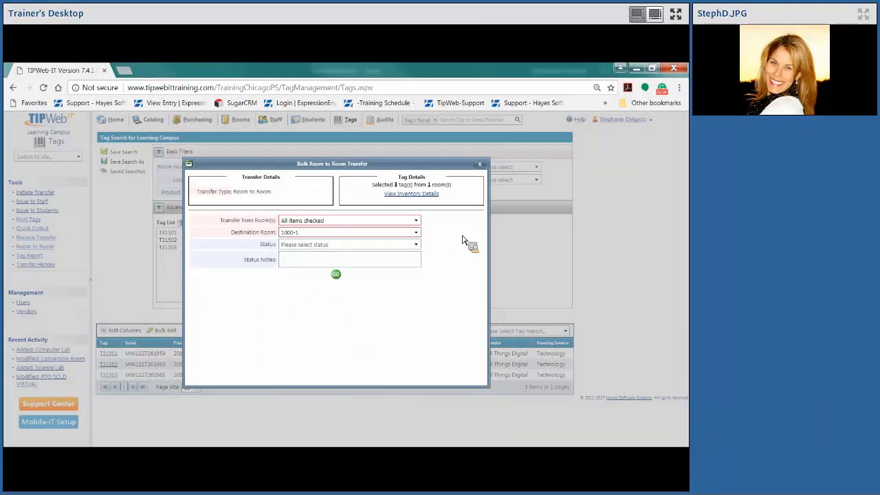
- Run the bulk transfer to room 1000-1 without choosing a status, and confirm it with the word "Transfer"
left_click(336, 278)
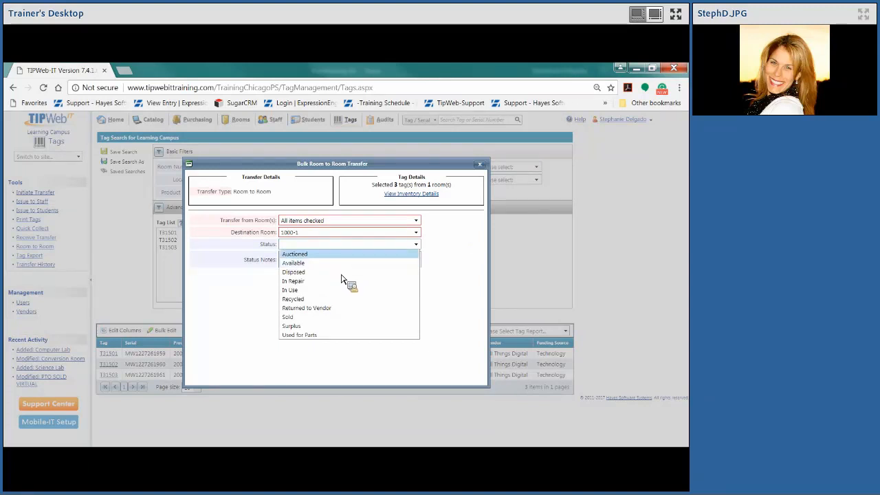
left_click(342, 279)
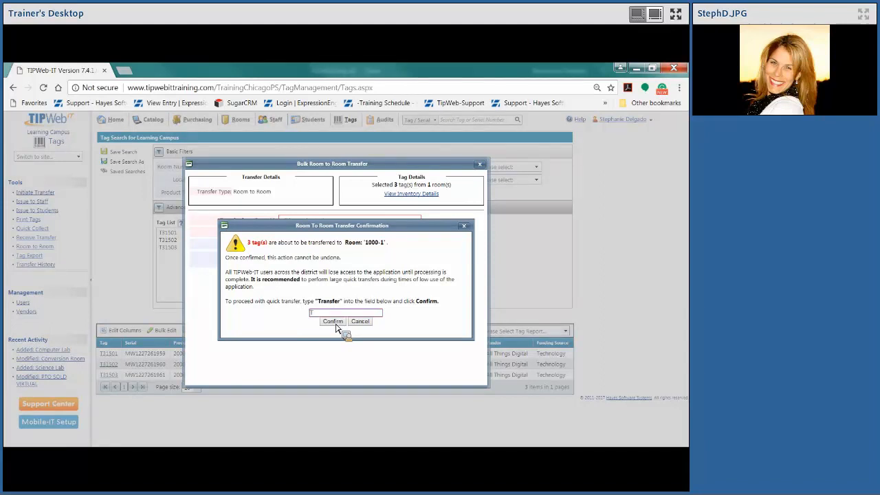
type("ransfer")
key("Return")
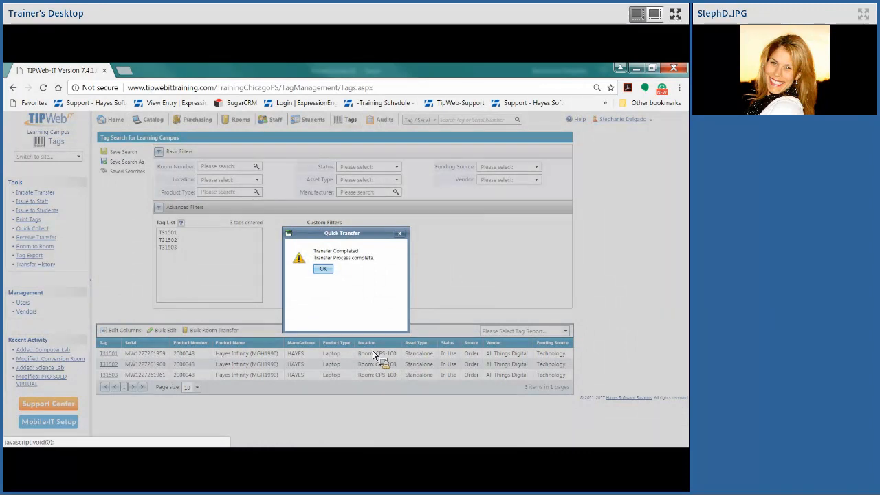
key("Return")
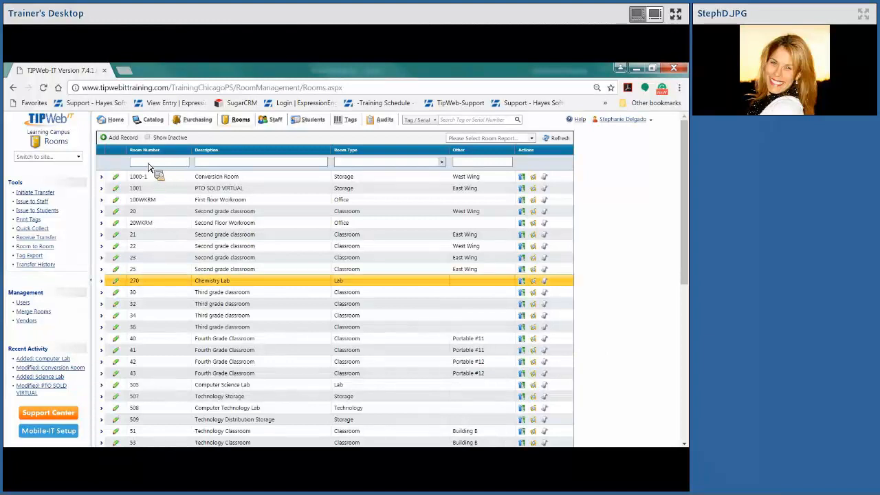
- Filter the room list by room number "cps" and set the Computer Lab room CPS-100 to inactive
scroll(130, 199, "down", 3)
scroll(110, 189, "up", 3)
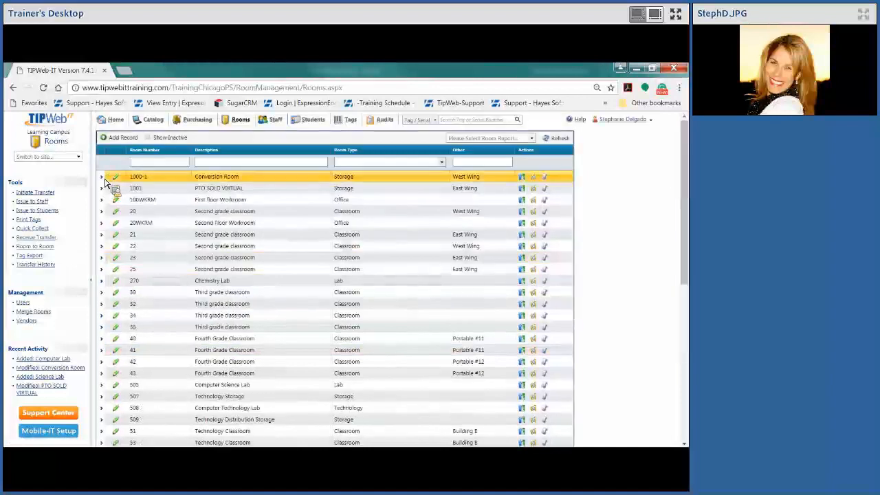
type("lib")
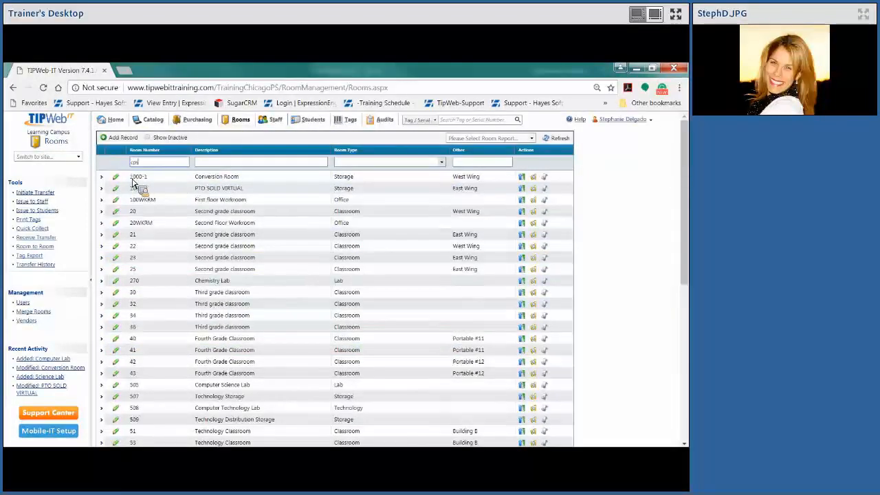
key("Return")
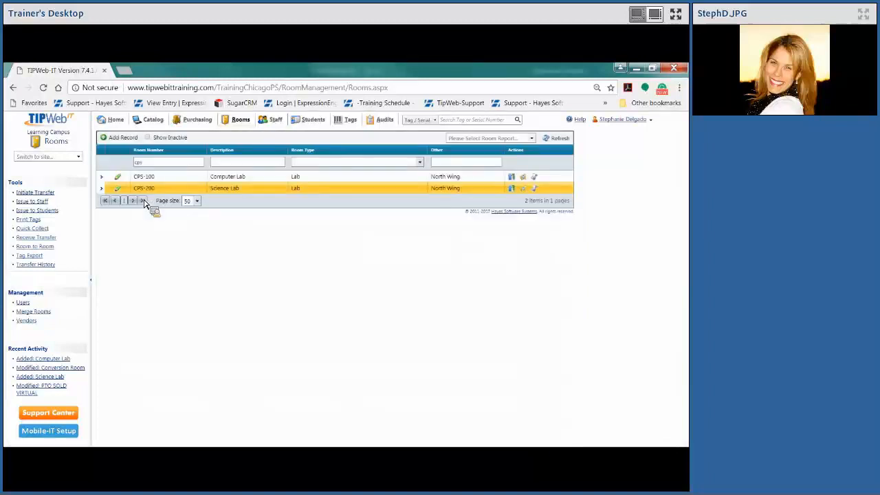
left_click(120, 183)
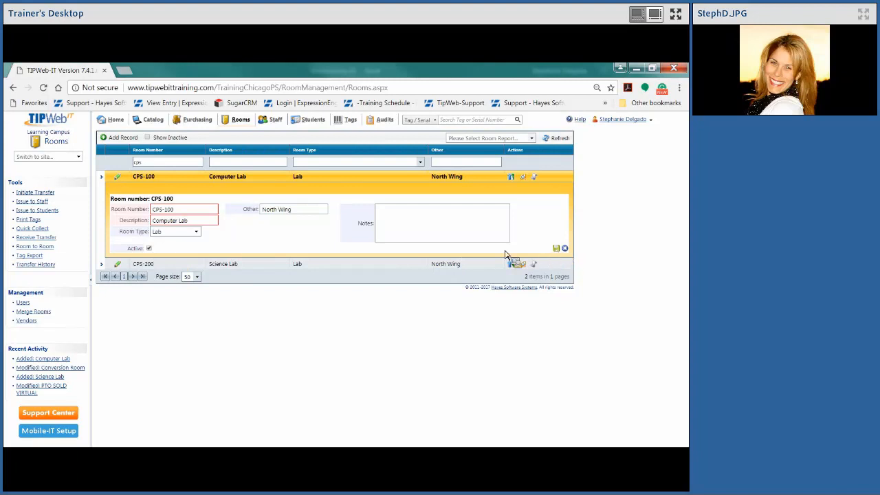
left_click(149, 249)
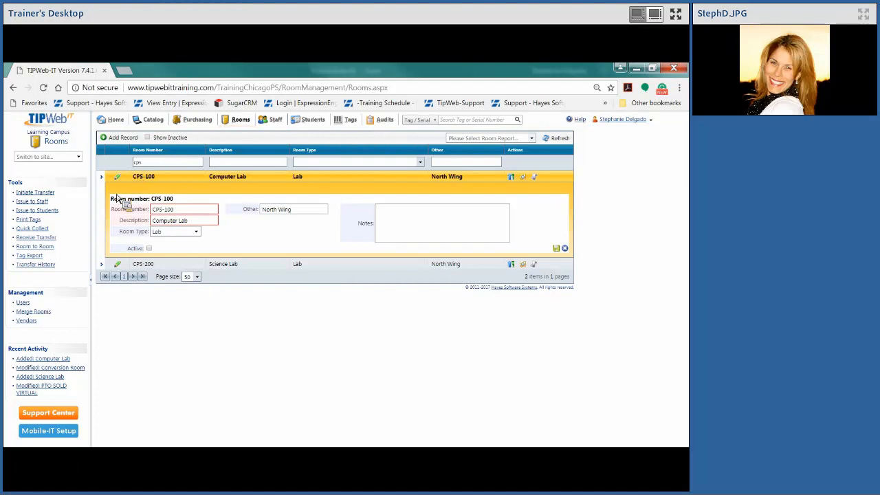
- Examine room CPS-200 and, among the inactive rooms, the inventory of CPS-100, and return to the active rooms
left_click(148, 139)
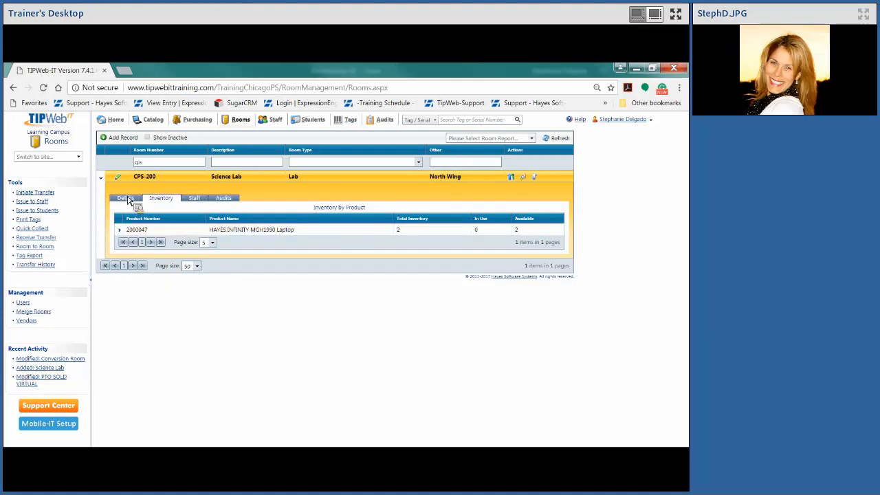
left_click(125, 198)
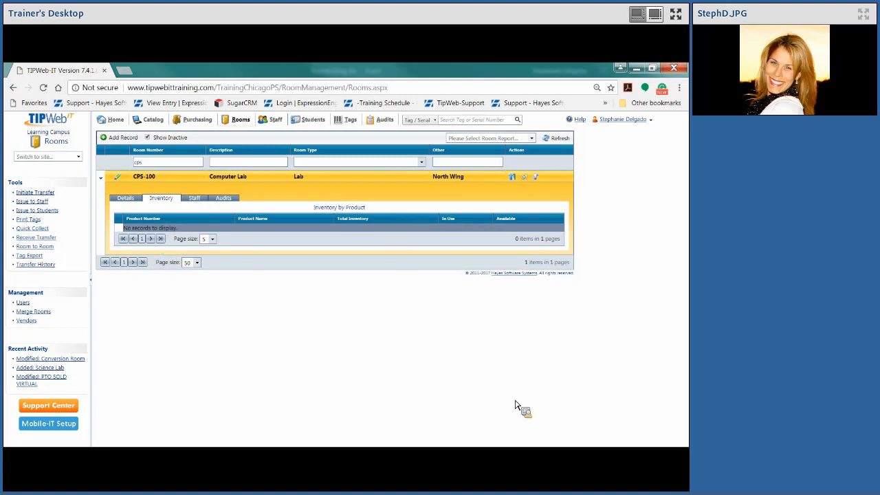
left_click(147, 138)
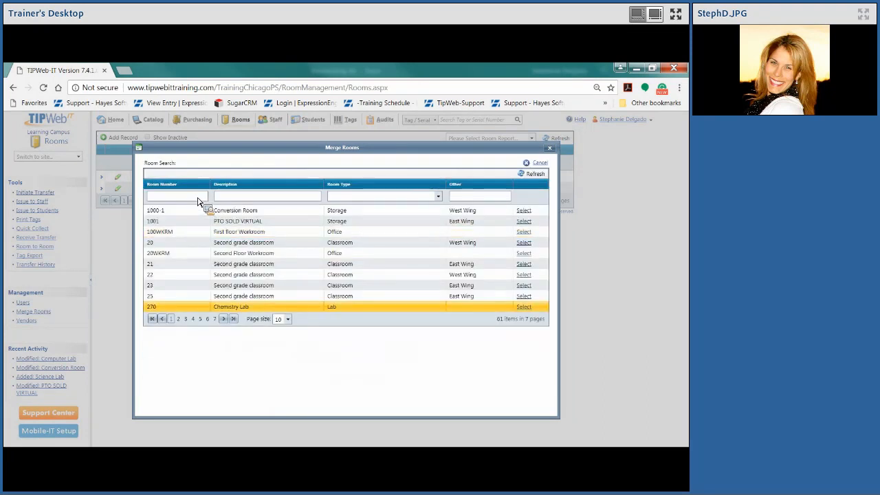
- Search for "cps" in the Merge Rooms search and select CPS-100 as the origin room
left_click(195, 198)
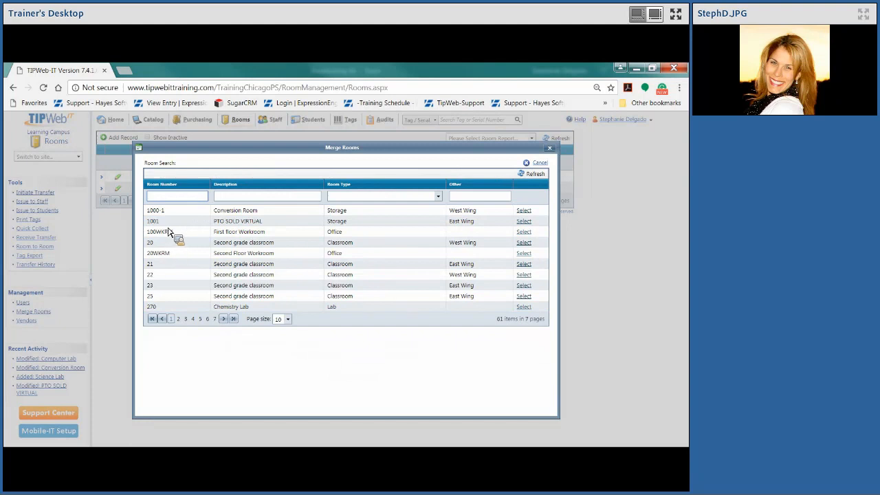
type("cps")
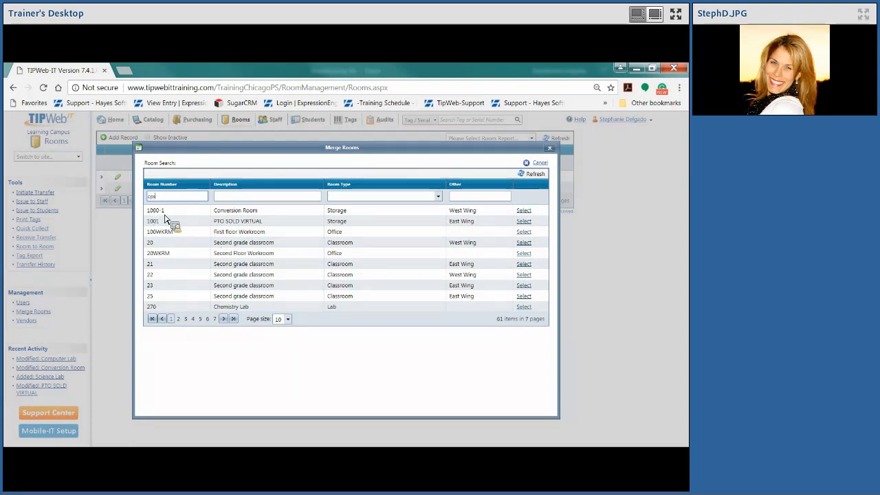
key("Return")
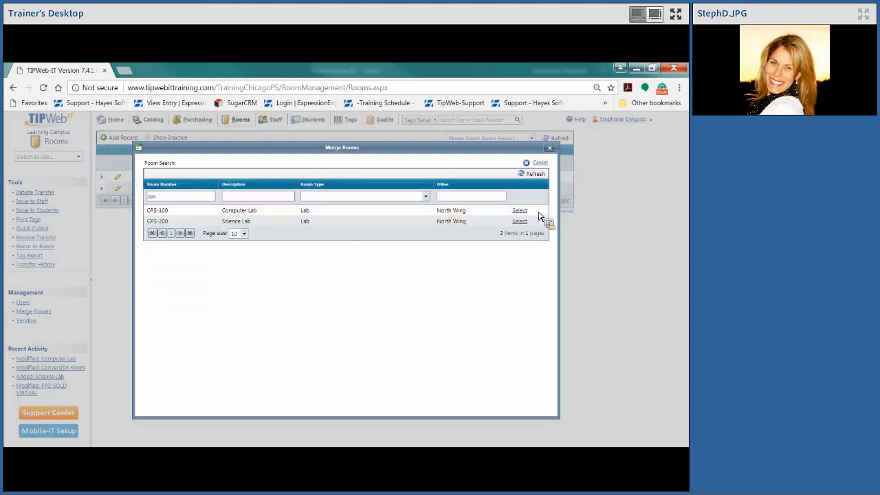
left_click(524, 211)
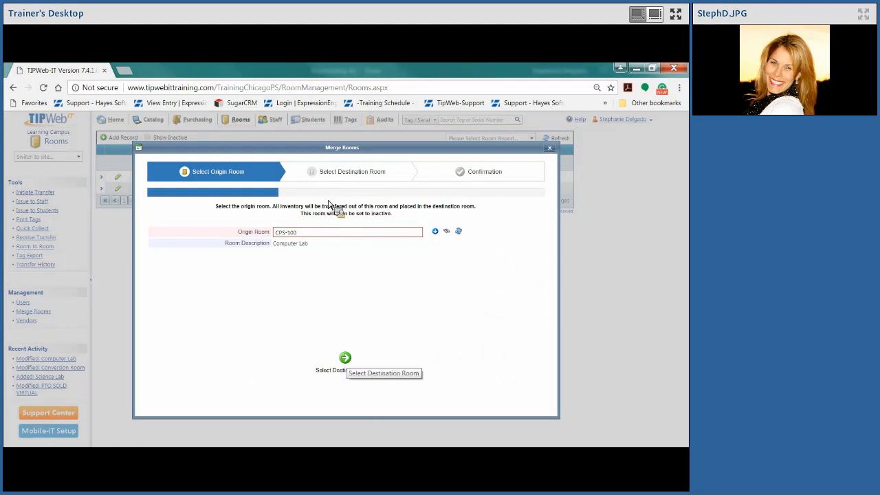
- Choose CPS-200 as the destination room without a status, and confirm the room merge
left_click(355, 178)
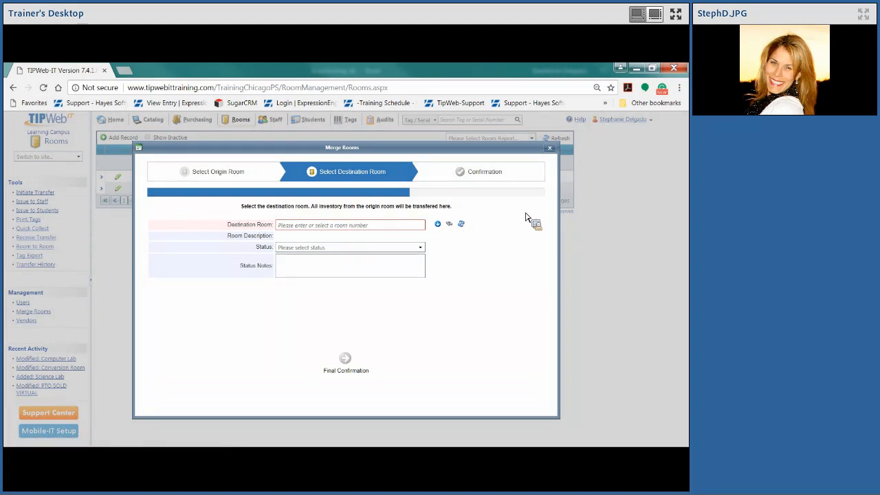
left_click(461, 224)
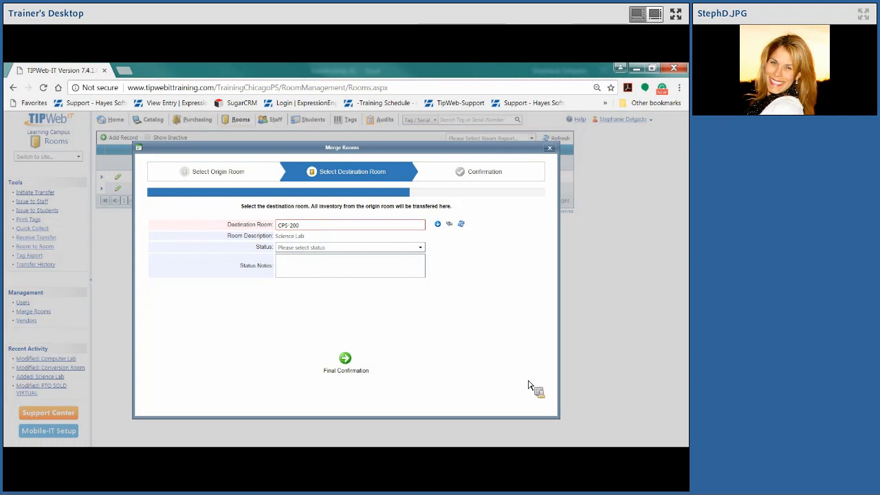
left_click(347, 364)
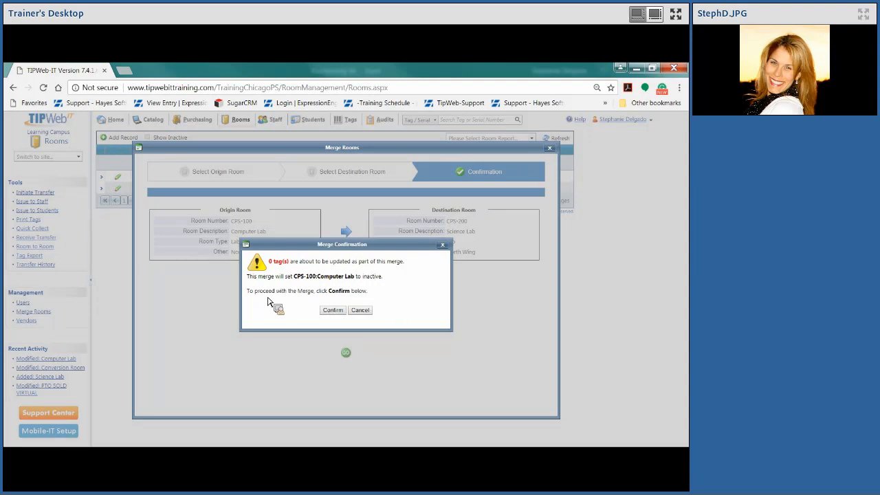
left_click(343, 309)
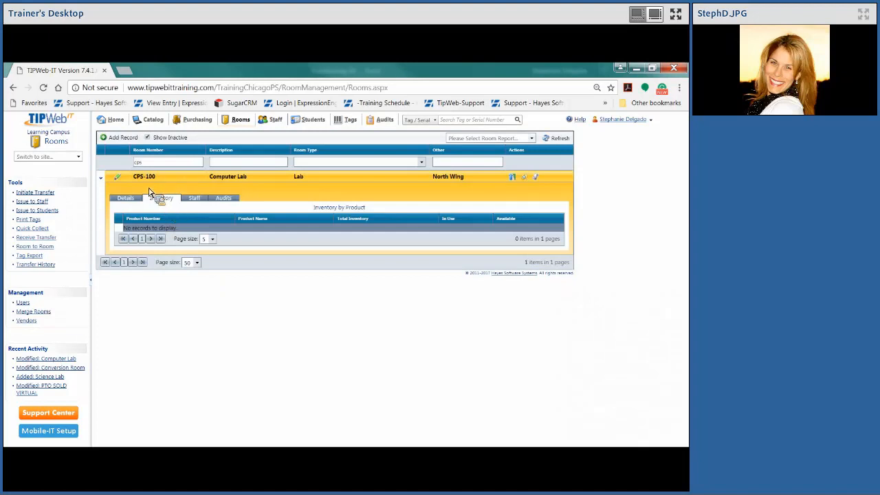
- Examine the staff assigned to CPS-100 among the inactive rooms
left_click(194, 197)
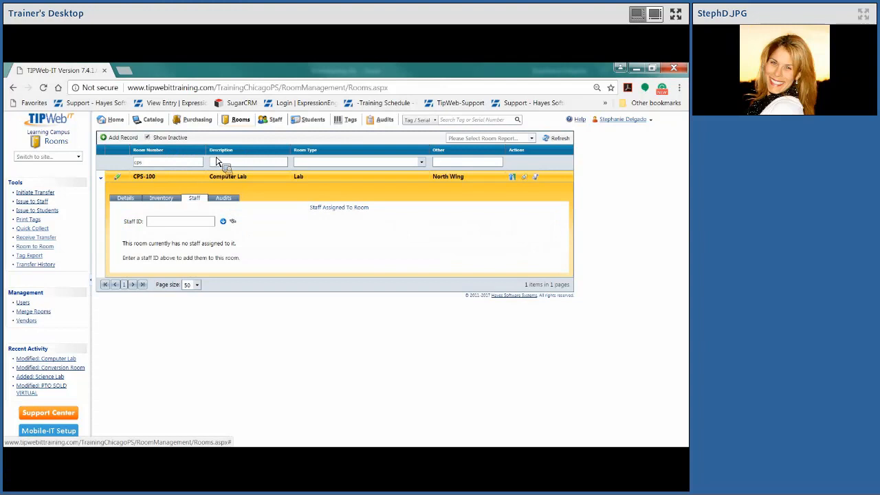